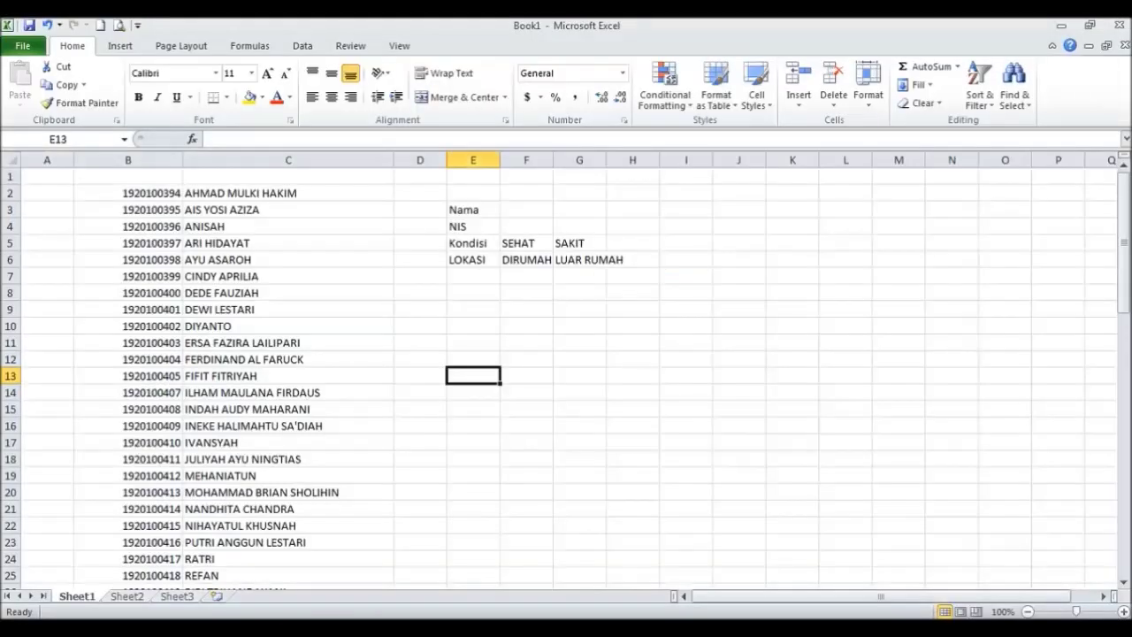
# Review the list of student numbers and names in the Excel sheet.
pyautogui.scroll(-2, 298, 428)
pyautogui.scroll(2, 298, 427)
pyautogui.scroll(-4, 265, 274)
pyautogui.scroll(4, 286, 309)
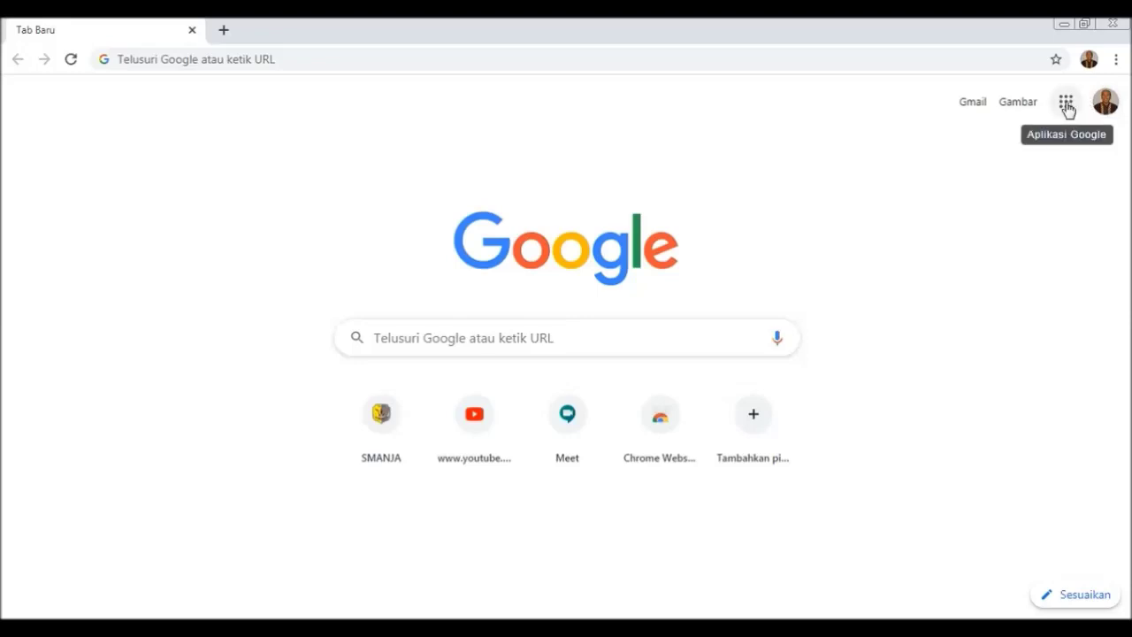
# Open Google Drive from the browser and create a new blank Google Form.
pyautogui.click(1067, 104)
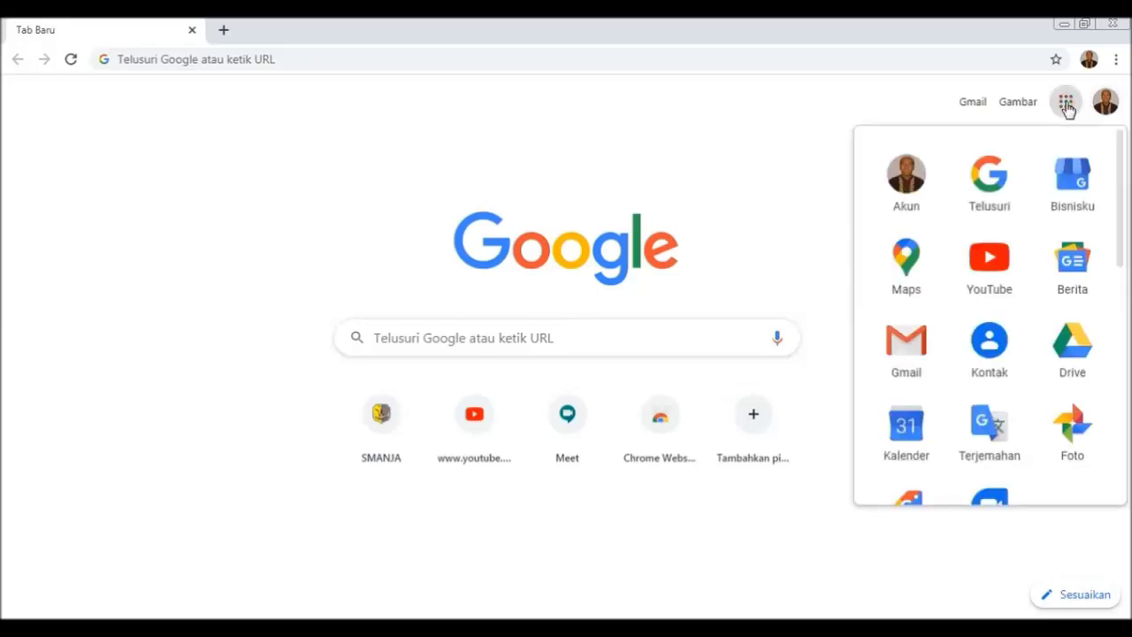
pyautogui.click(1070, 361)
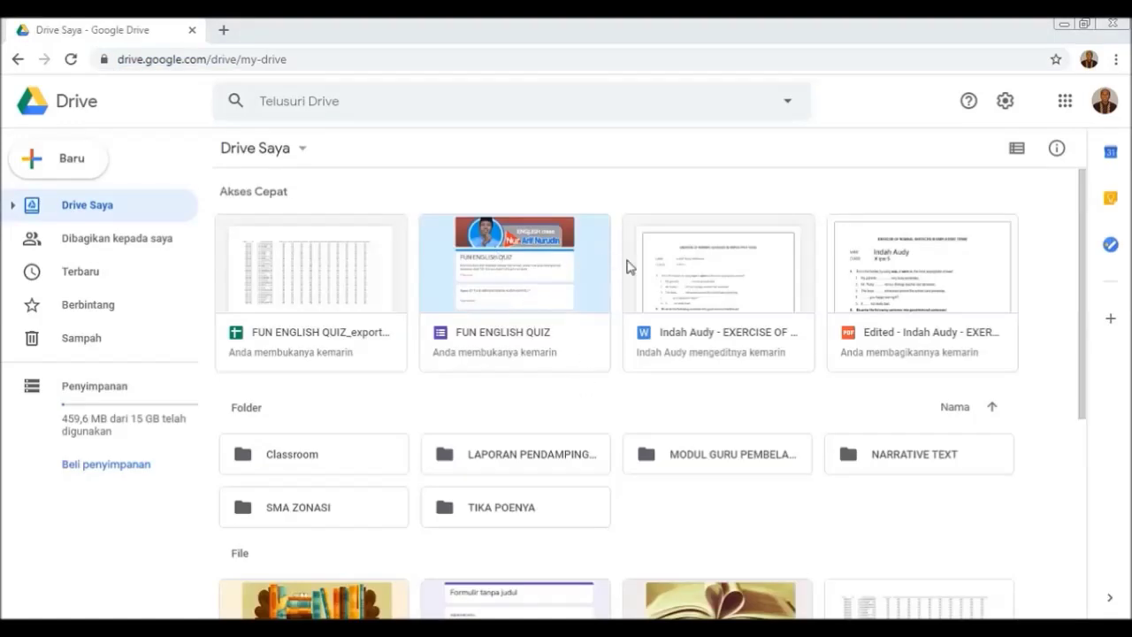
pyautogui.click(54, 167)
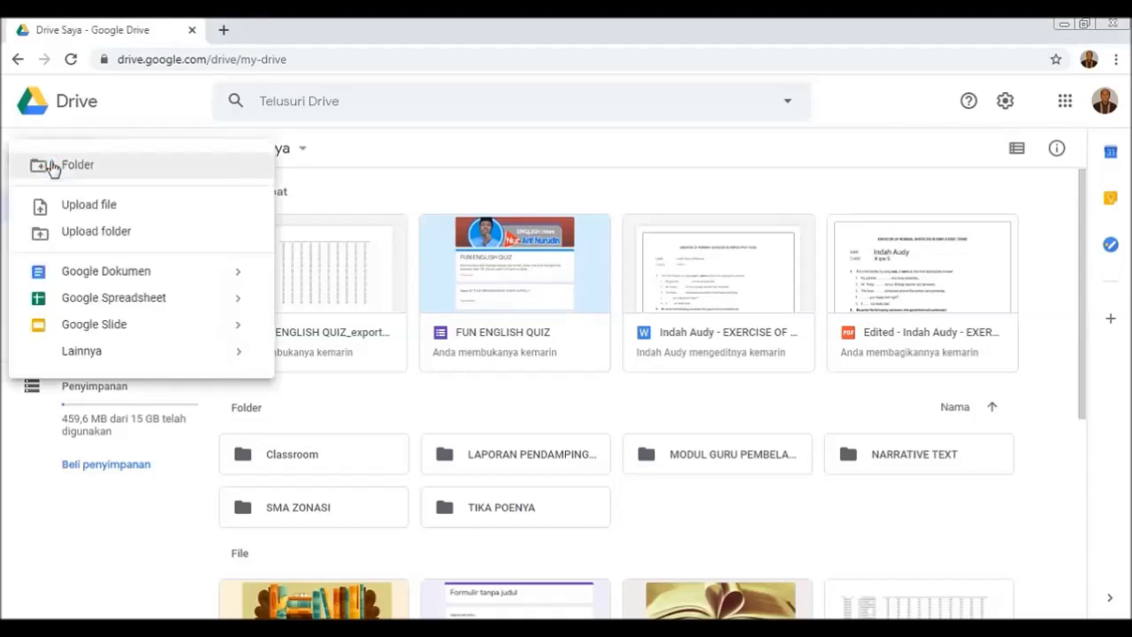
pyautogui.click(124, 363)
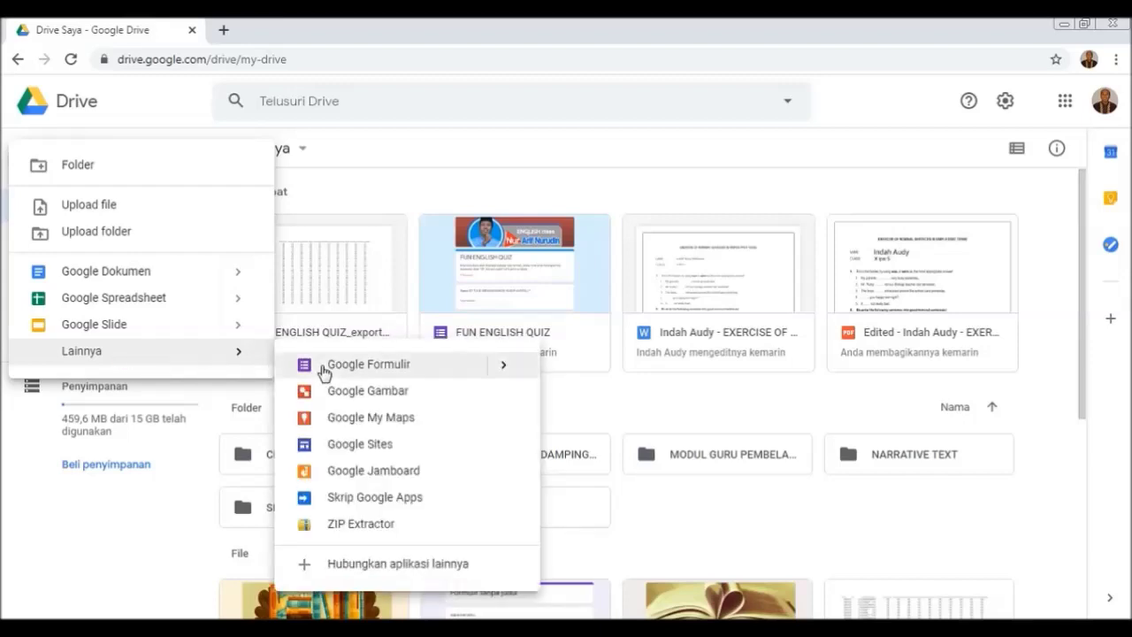
pyautogui.click(506, 368)
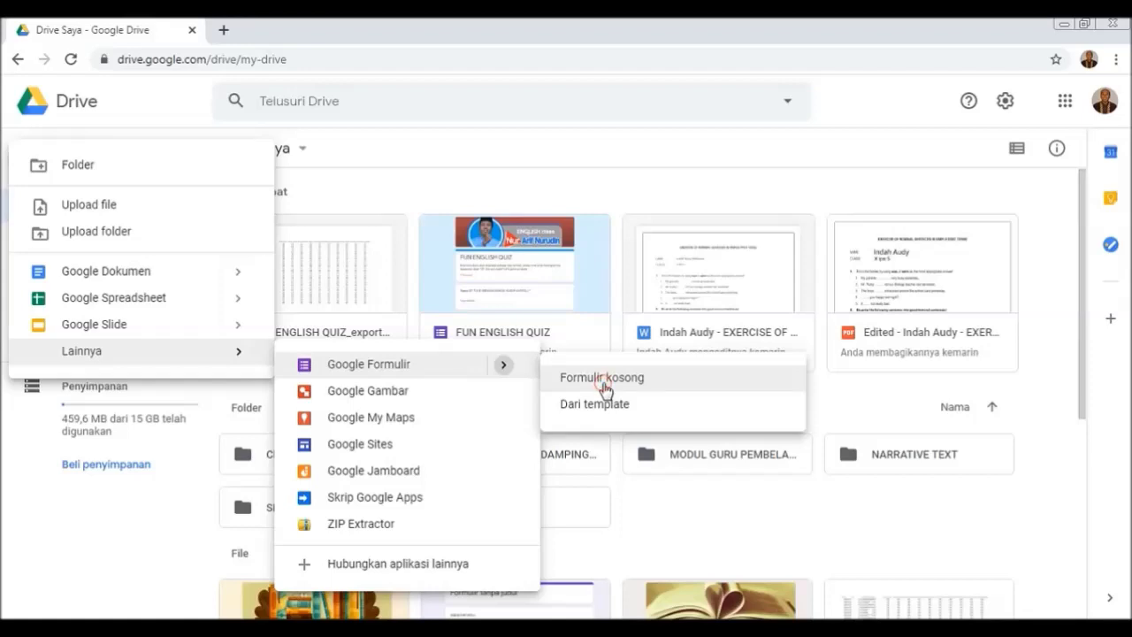
pyautogui.click(605, 388)
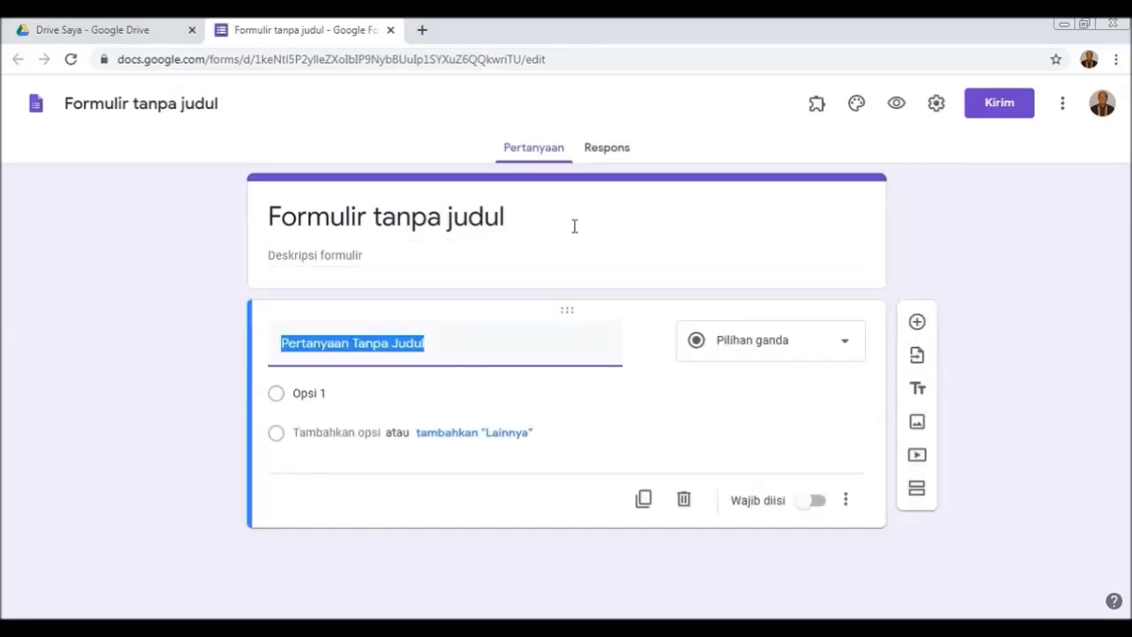
# Title the form "ABSENSI KELAS X IPS 5" and add the description "Tahun Pelajaran 2019/2020".
pyautogui.click(573, 228)
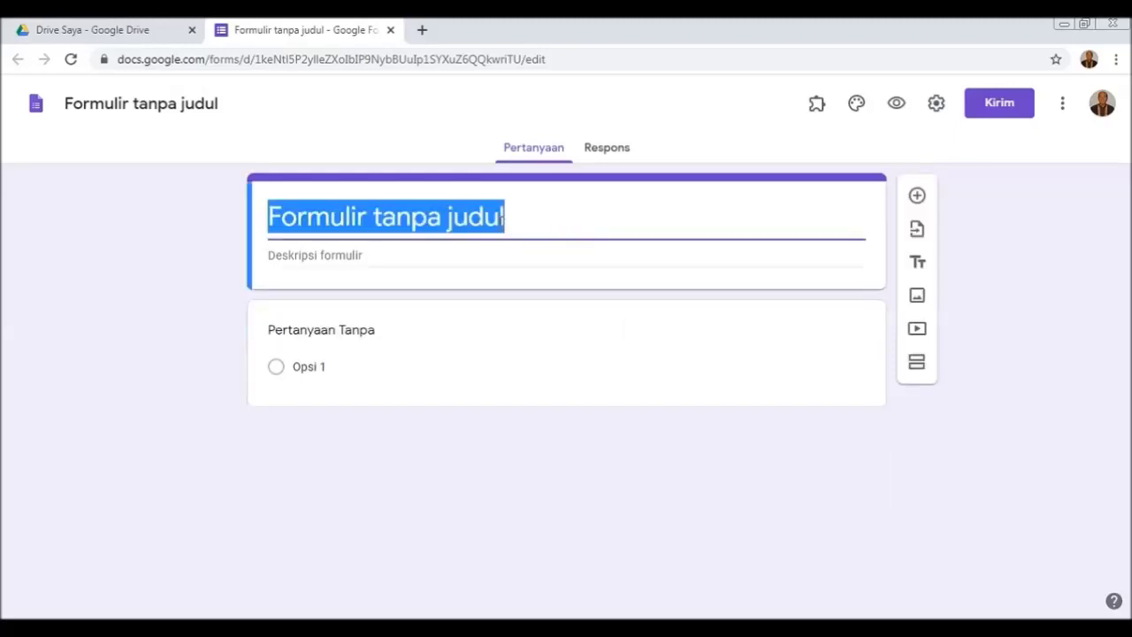
pyautogui.write('A')
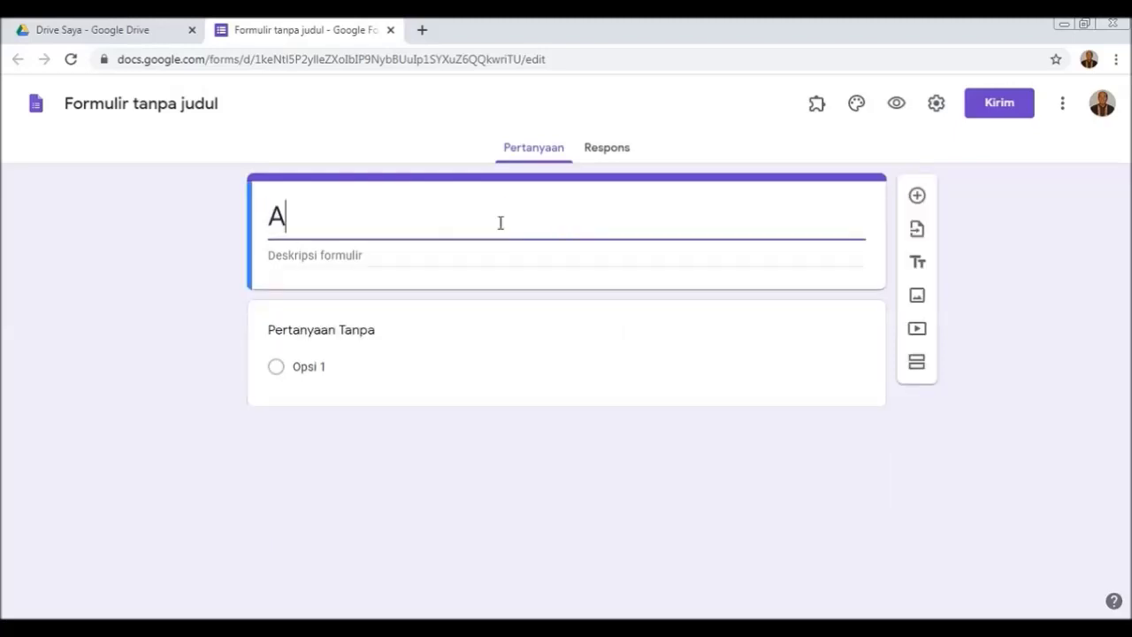
pyautogui.write('BSENSI KELAS X')
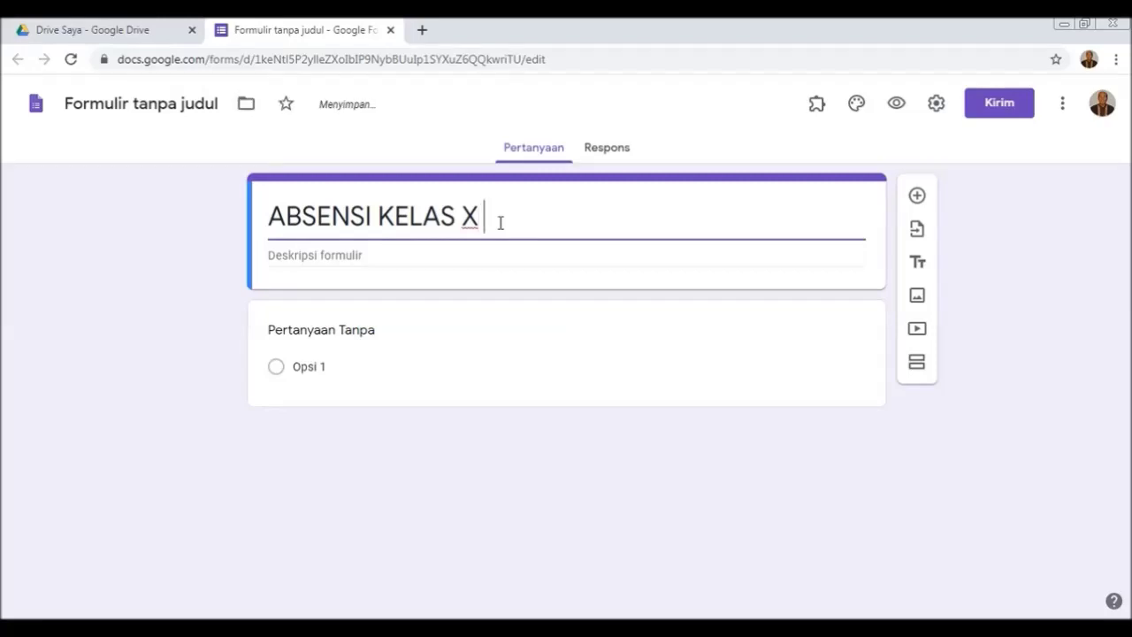
pyautogui.write(' IPS 5')
pyautogui.click(472, 256)
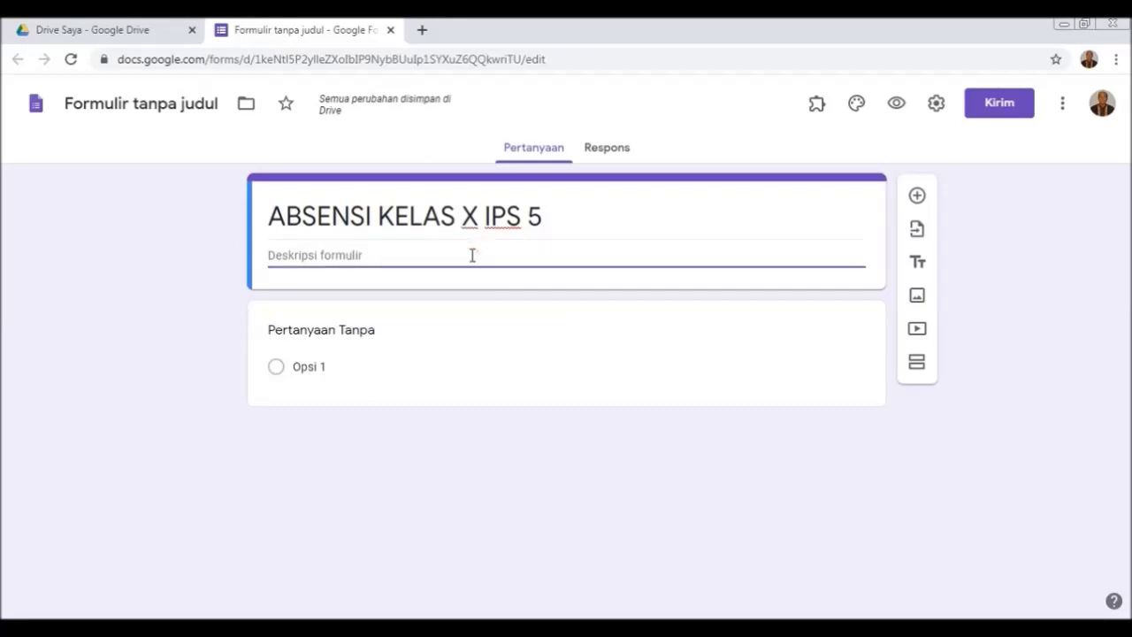
pyautogui.write('Tahun Pelajaran 2019/2020')
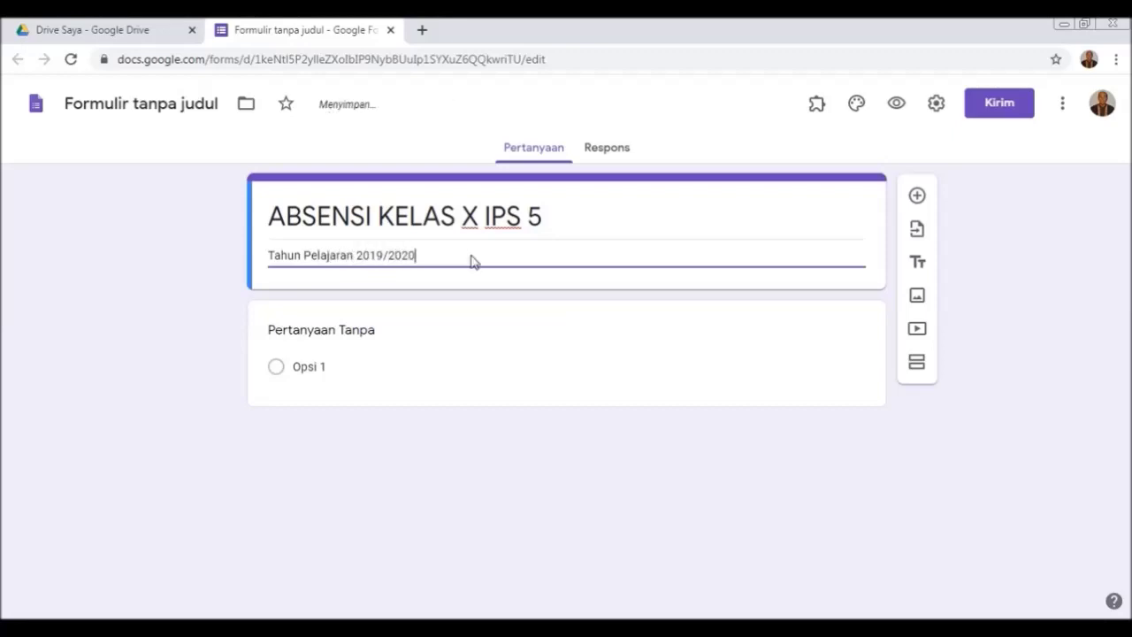
# Name the first question "Nama" and set its answer type to Drop-down.
pyautogui.click(439, 382)
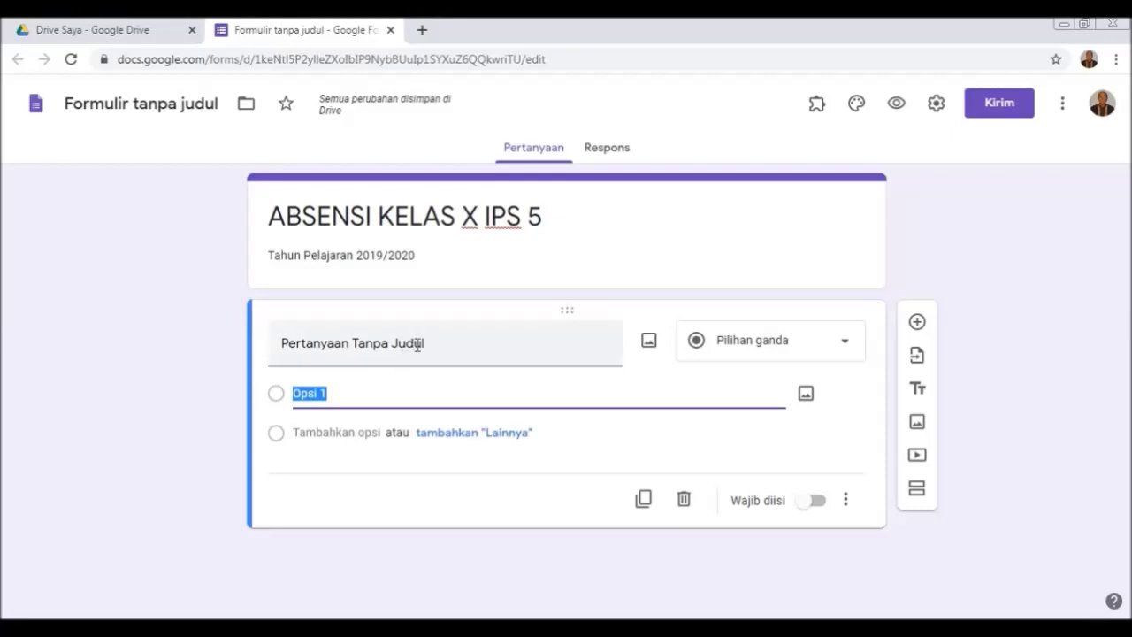
pyautogui.click(417, 345)
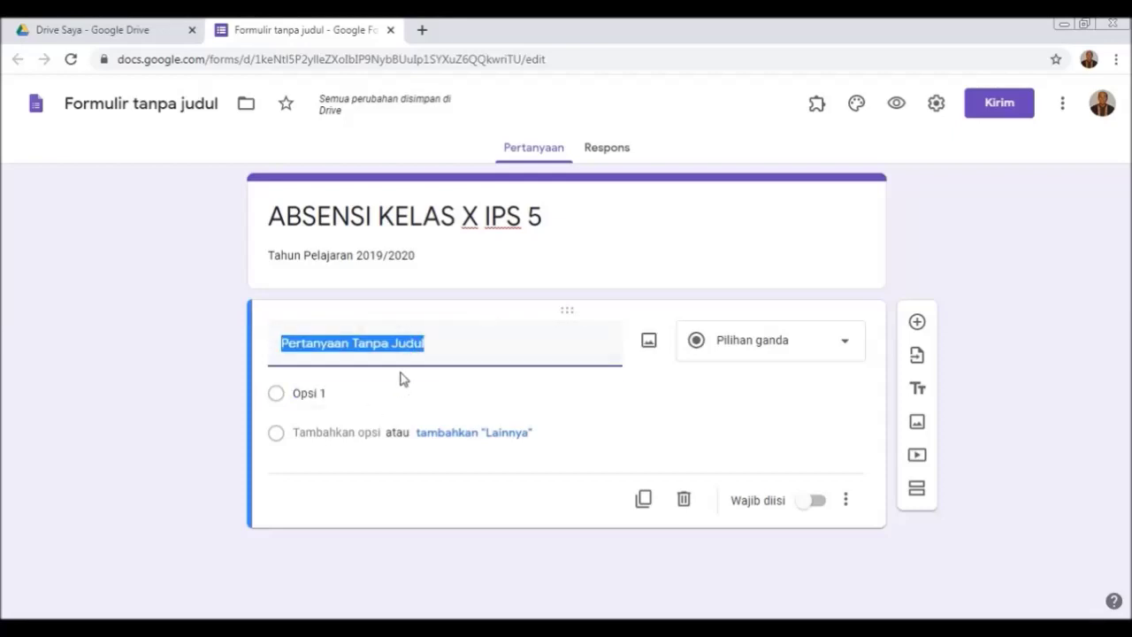
pyautogui.write('n')
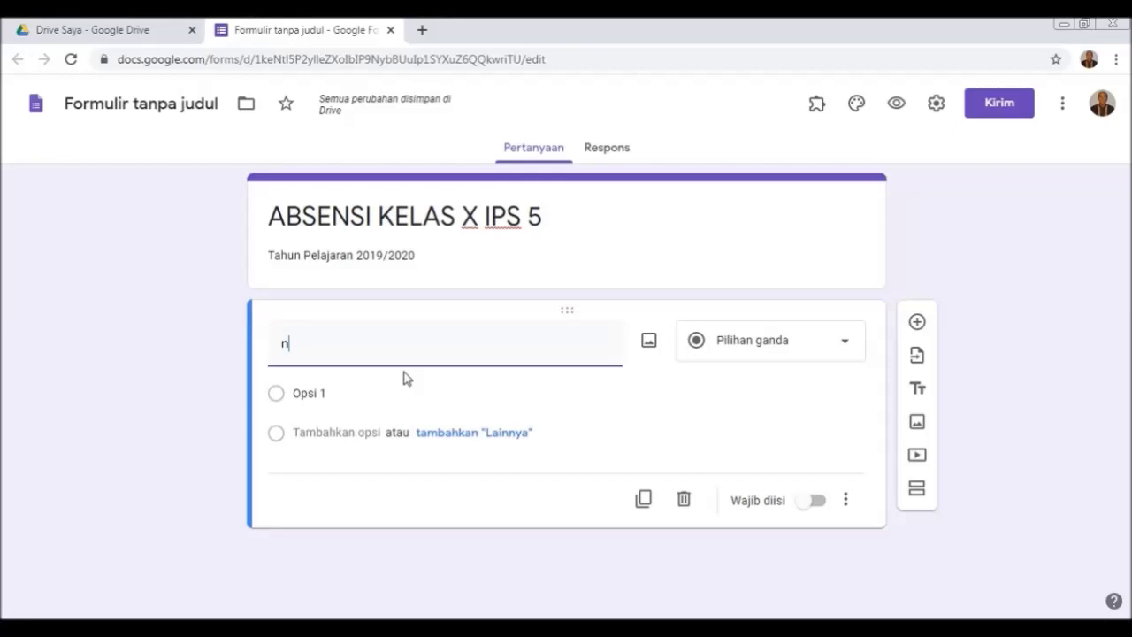
pyautogui.press('BackSpace')
pyautogui.write('Nama')
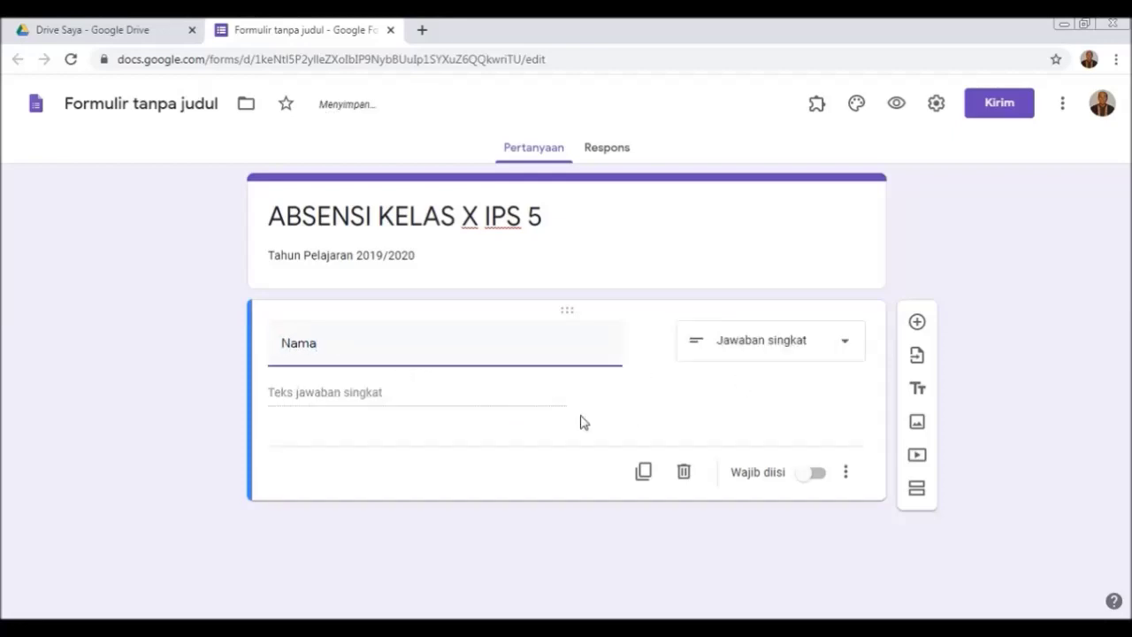
pyautogui.click(847, 350)
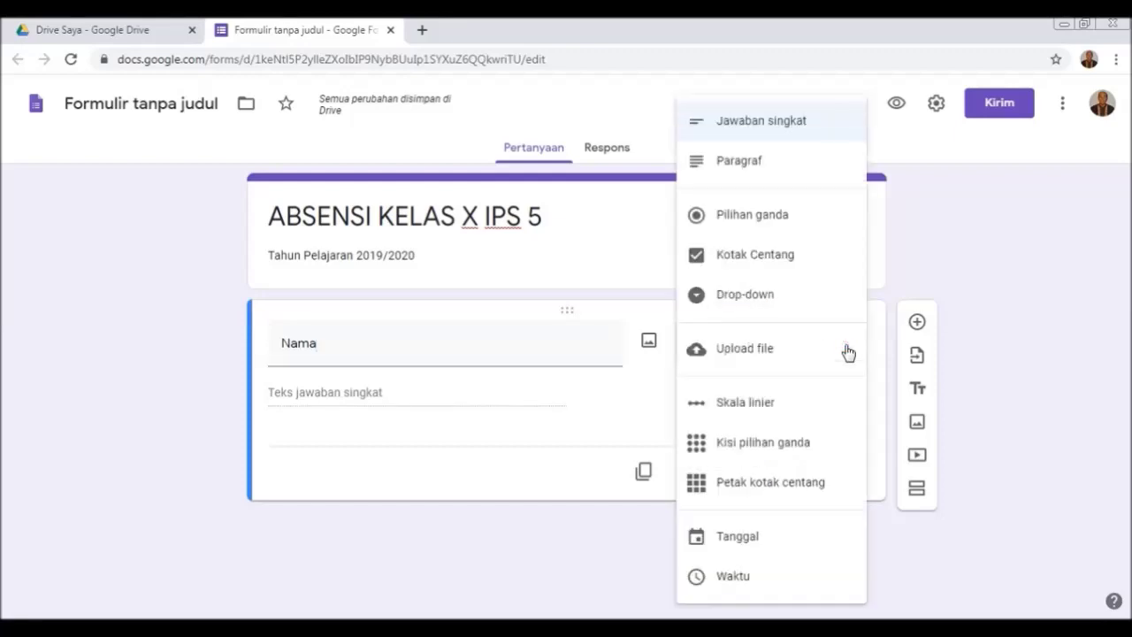
pyautogui.click(803, 303)
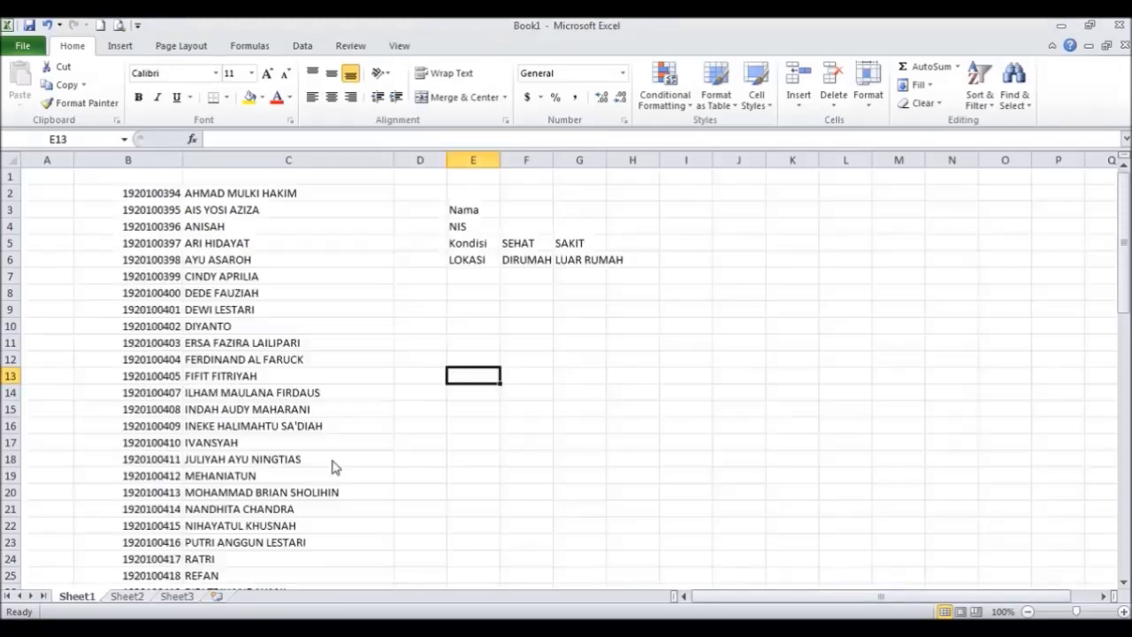
# Switch to the Excel workbook and copy the student names in cells C2 to C36.
pyautogui.click(237, 177)
pyautogui.click(244, 193)
pyautogui.hotkey('shift', 'Down')
pyautogui.hotkey('shift', 'Down')
pyautogui.hotkey('shift', 'Down')
pyautogui.hotkey('shift', 'Down')
pyautogui.hotkey('shift', 'Down')
pyautogui.hotkey('shift', 'Down')
pyautogui.hotkey('shift', 'Down')
pyautogui.hotkey('shift', 'Down')
pyautogui.hotkey('shift', 'Down')
pyautogui.hotkey('shift', 'Down')
pyautogui.hotkey('shift', 'Down')
pyautogui.hotkey('shift', 'Down')
pyautogui.hotkey('shift', 'Down')
pyautogui.hotkey('shift', 'Down')
pyautogui.hotkey('shift', 'Down')
pyautogui.hotkey('shift', 'Down')
pyautogui.hotkey('shift', 'Down')
pyautogui.hotkey('shift', 'Down')
pyautogui.hotkey('shift', 'Down')
pyautogui.hotkey('shift', 'Down')
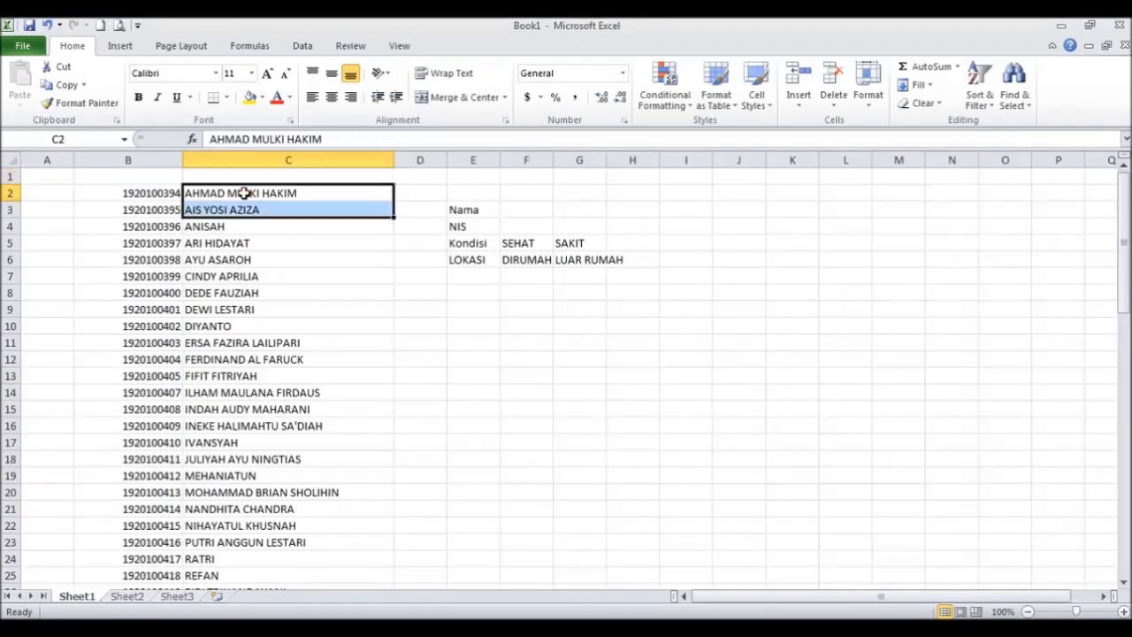
pyautogui.moveTo(394, 586); pyautogui.dragTo(394, 586)
pyautogui.scroll(-2, 243, 193)
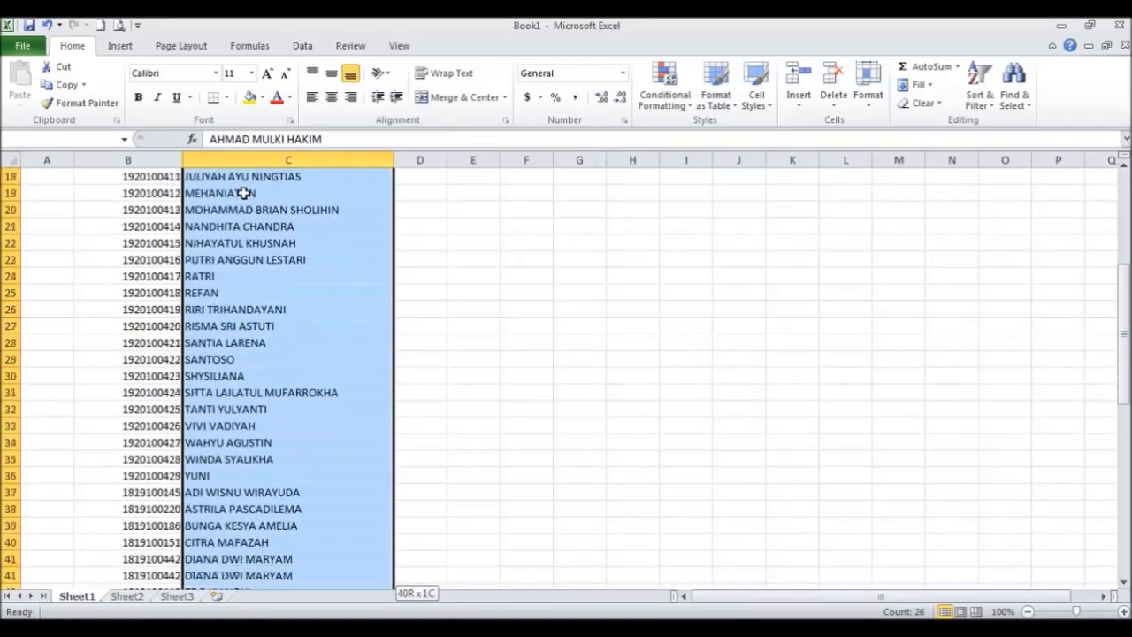
pyautogui.moveTo(393, 483); pyautogui.dragTo(394, 467)
pyautogui.hotkey('ctrl', 'c')
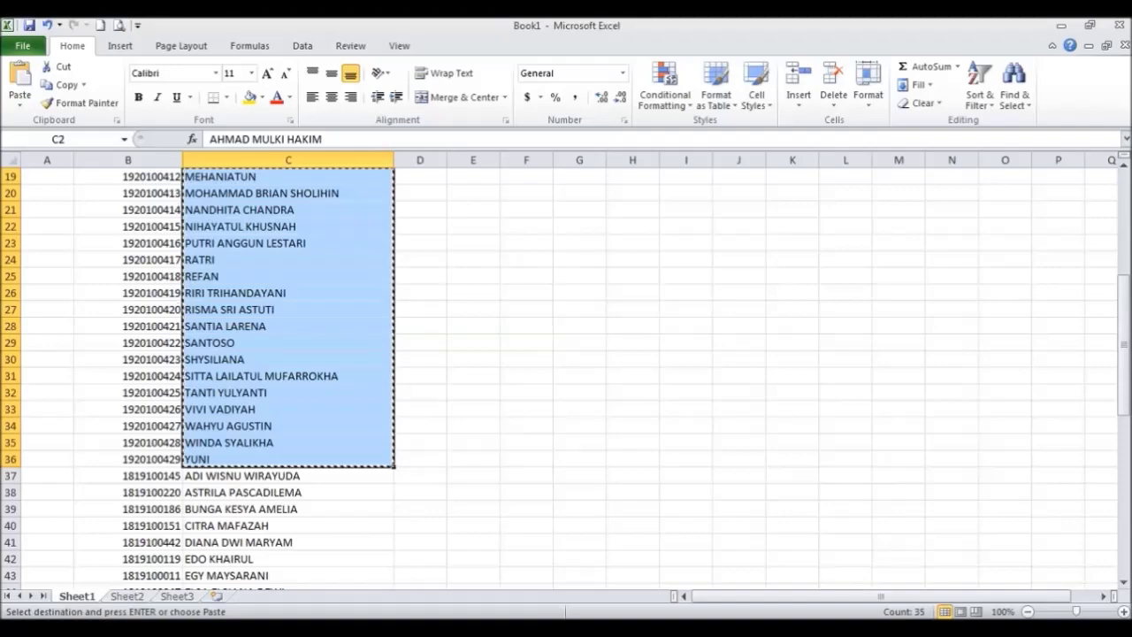
# Switch back to the form in Chrome, paste the copied names as the Nama question's options and make the question required.
pyautogui.hotkey('alt', 'Tab')
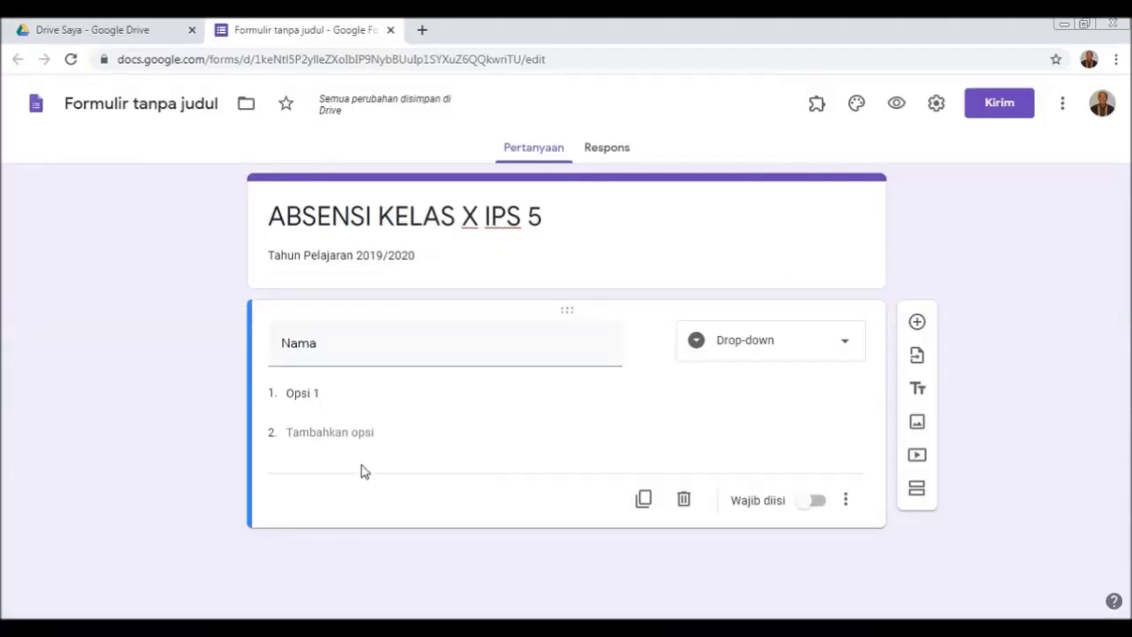
pyautogui.click(354, 390)
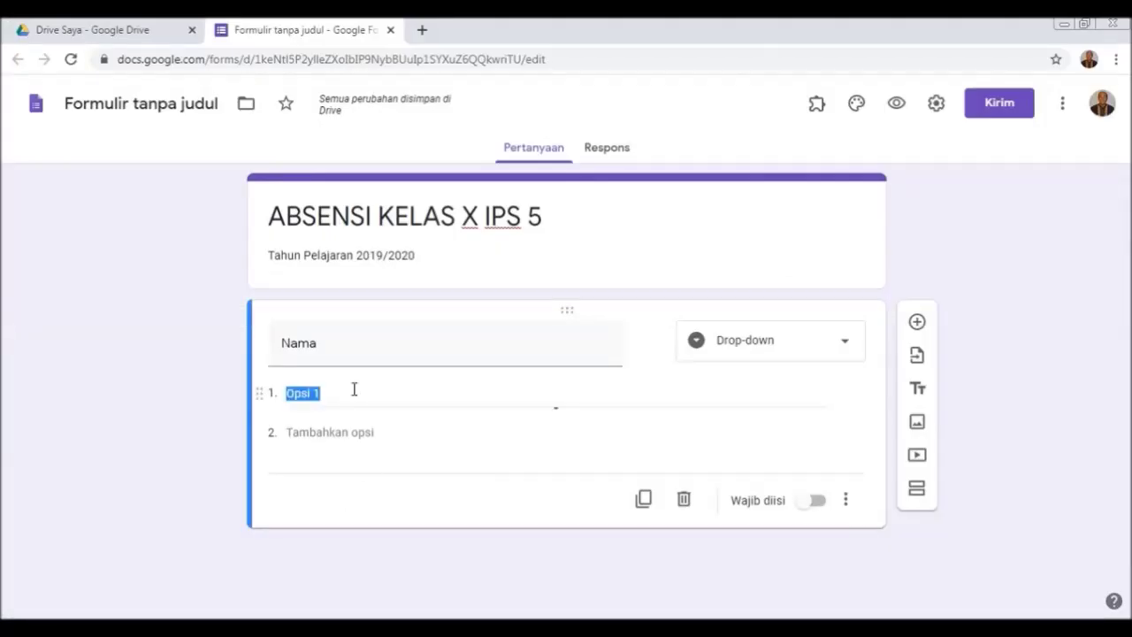
pyautogui.rightClick(354, 390)
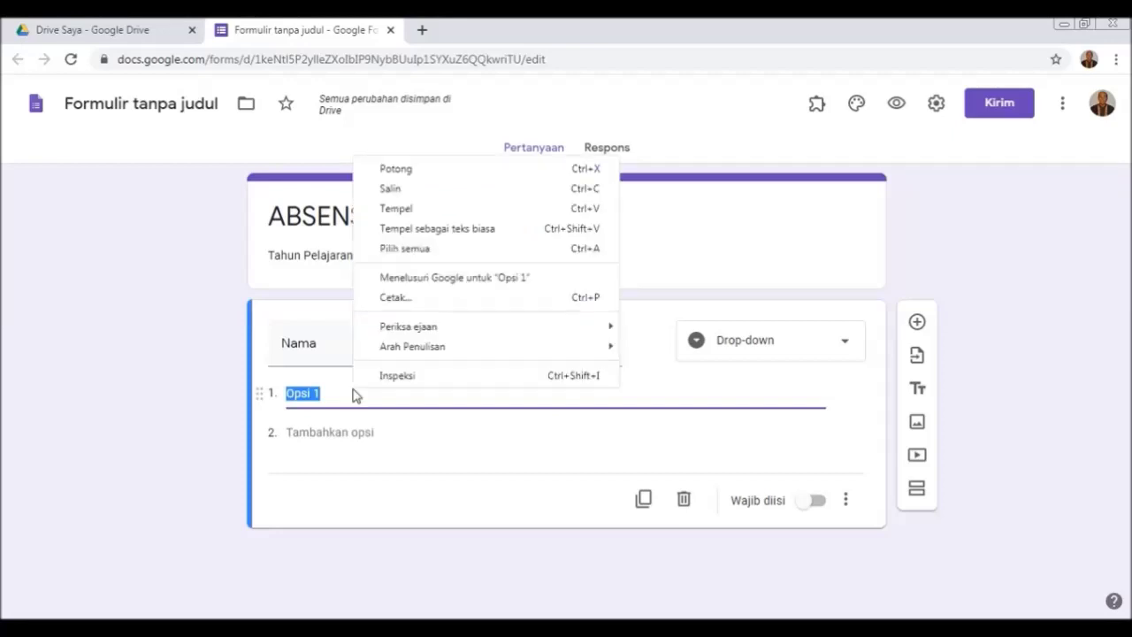
pyautogui.click(419, 209)
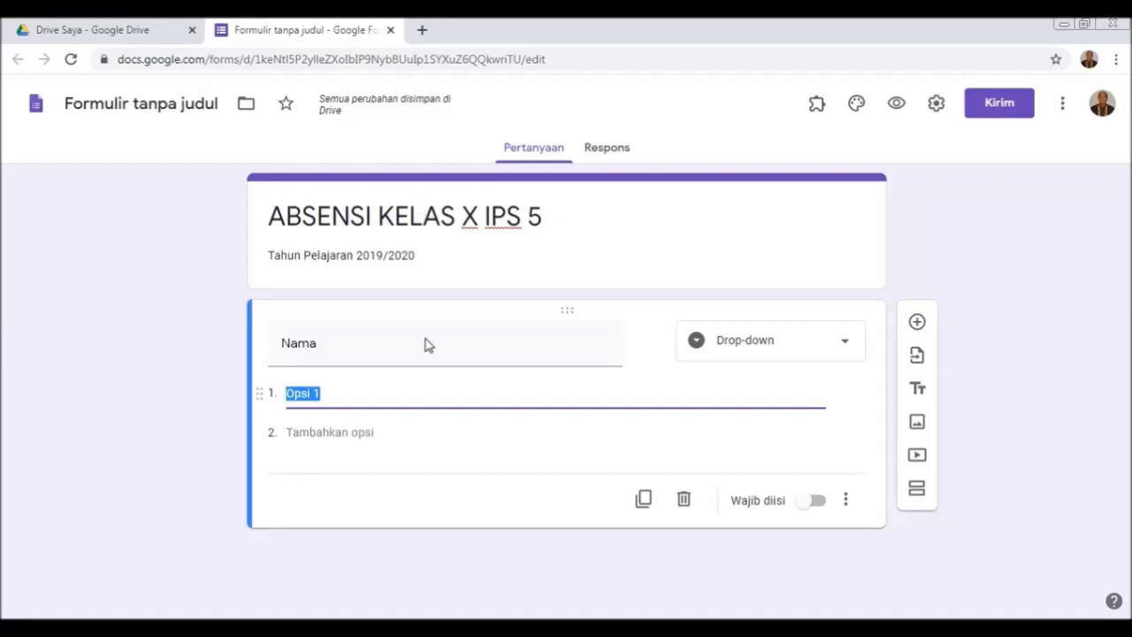
pyautogui.hotkey('ctrl', 'v')
pyautogui.scroll(15, 428, 404)
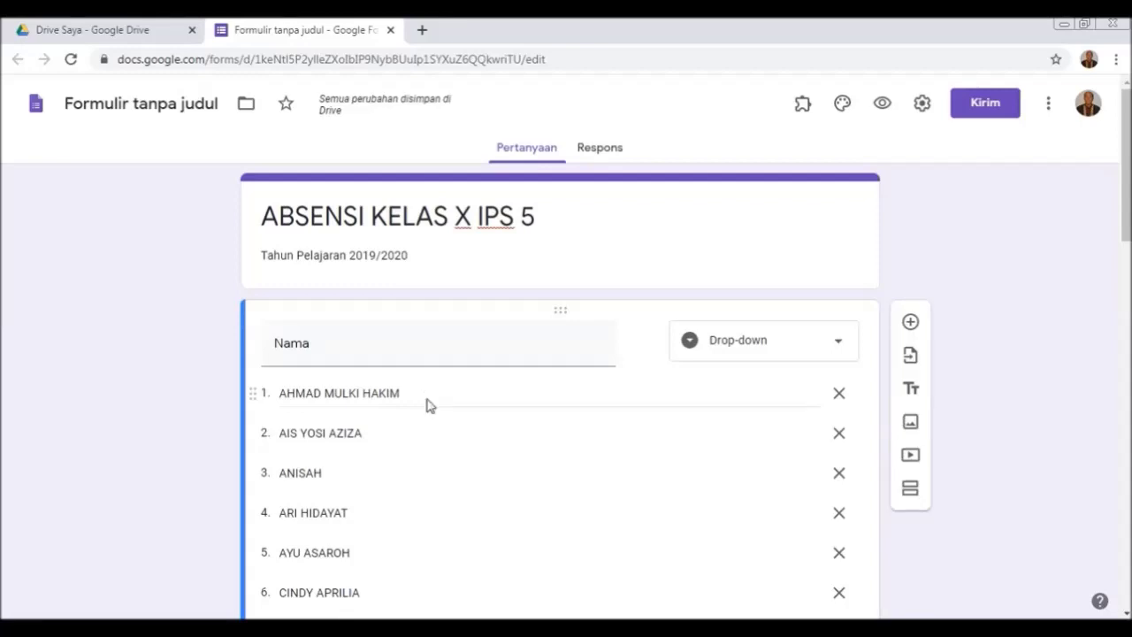
pyautogui.scroll(-2, 428, 404)
pyautogui.scroll(-12, 432, 399)
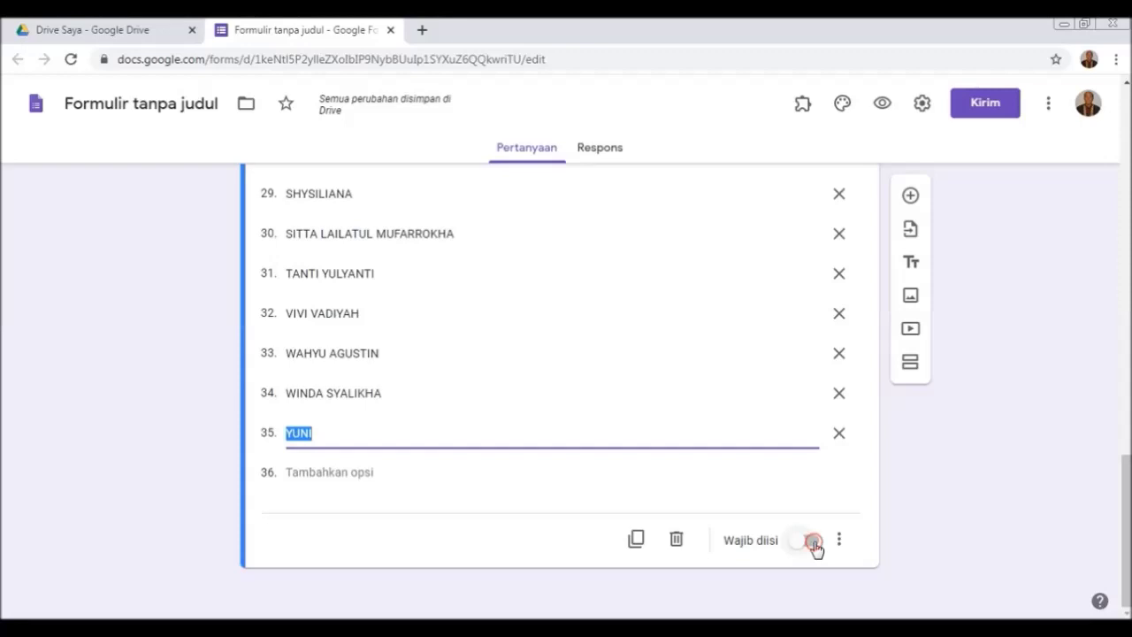
pyautogui.click(812, 541)
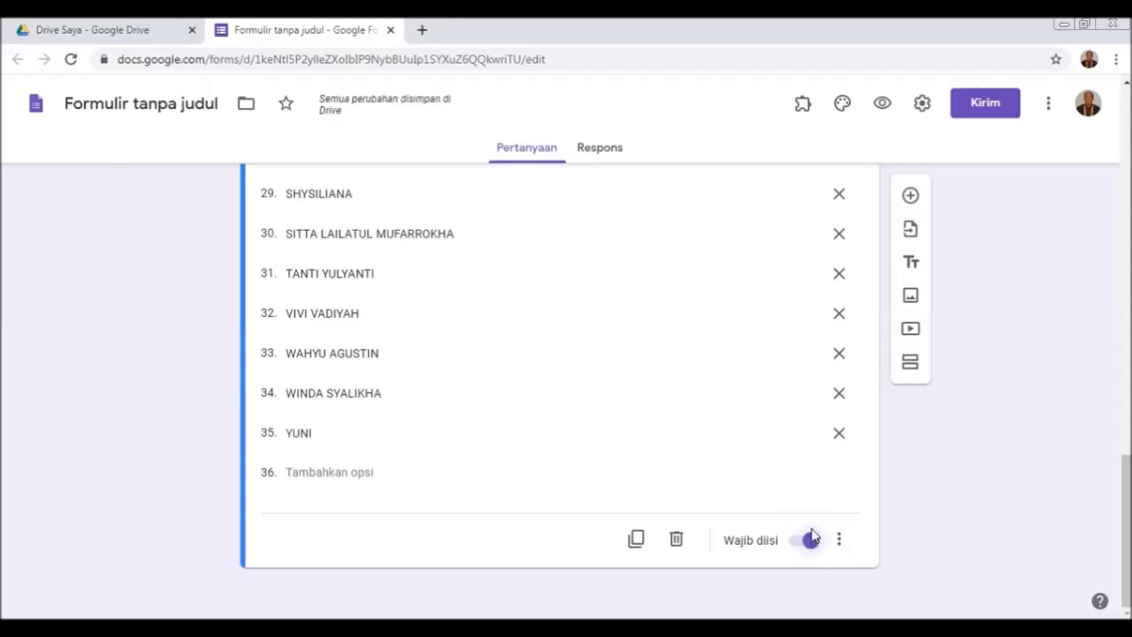
# Add a second question named "NIS" with the Drop-down answer type.
pyautogui.click(909, 199)
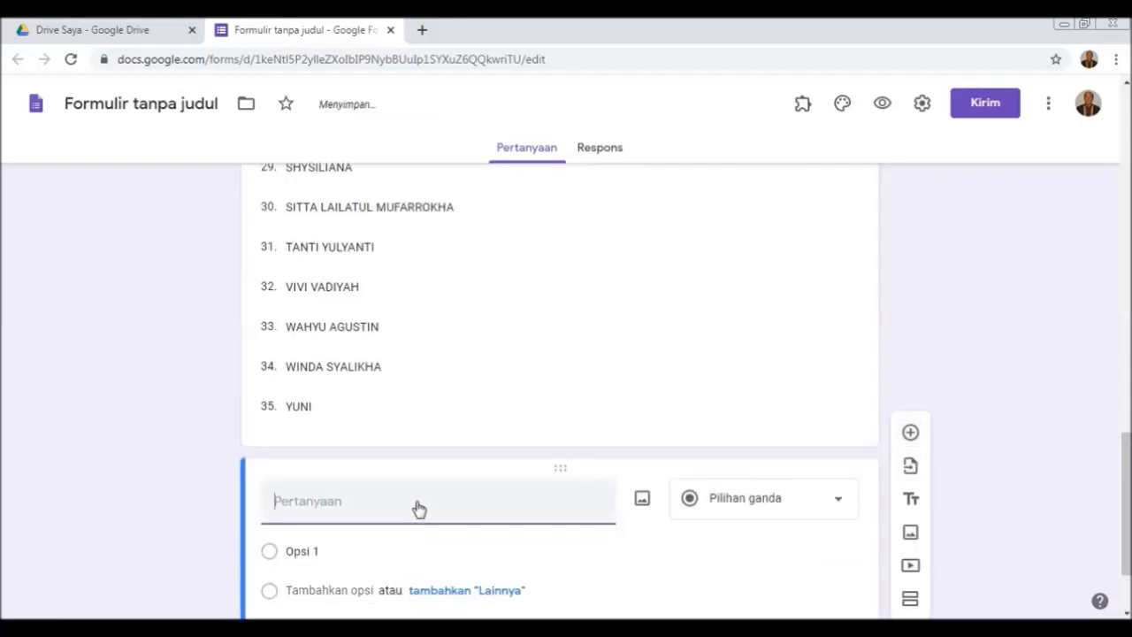
pyautogui.write('NIS')
pyautogui.click(827, 499)
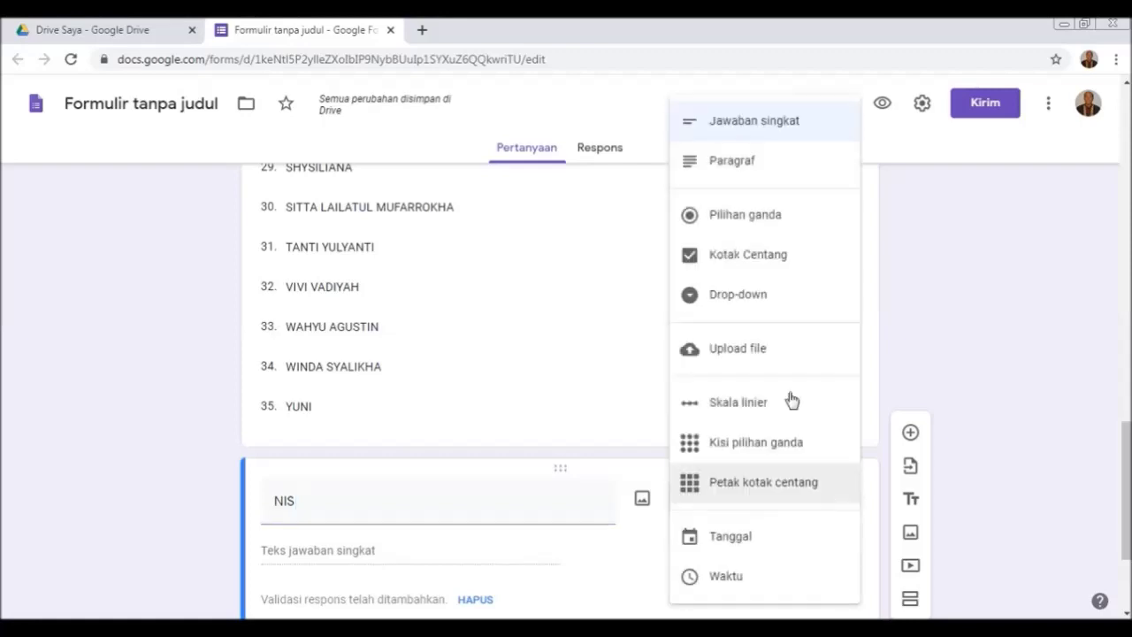
pyautogui.click(759, 309)
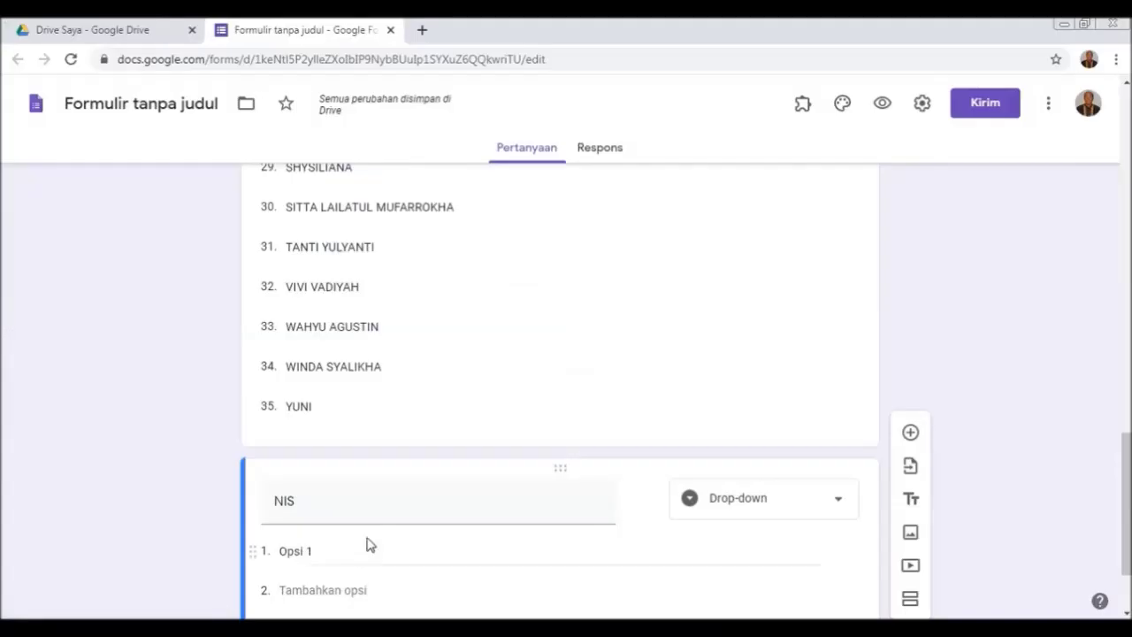
# Paste the copied student numbers as the drop-down options of the NIS question and check the list.
pyautogui.click(336, 554)
pyautogui.rightClick(336, 557)
pyautogui.click(399, 379)
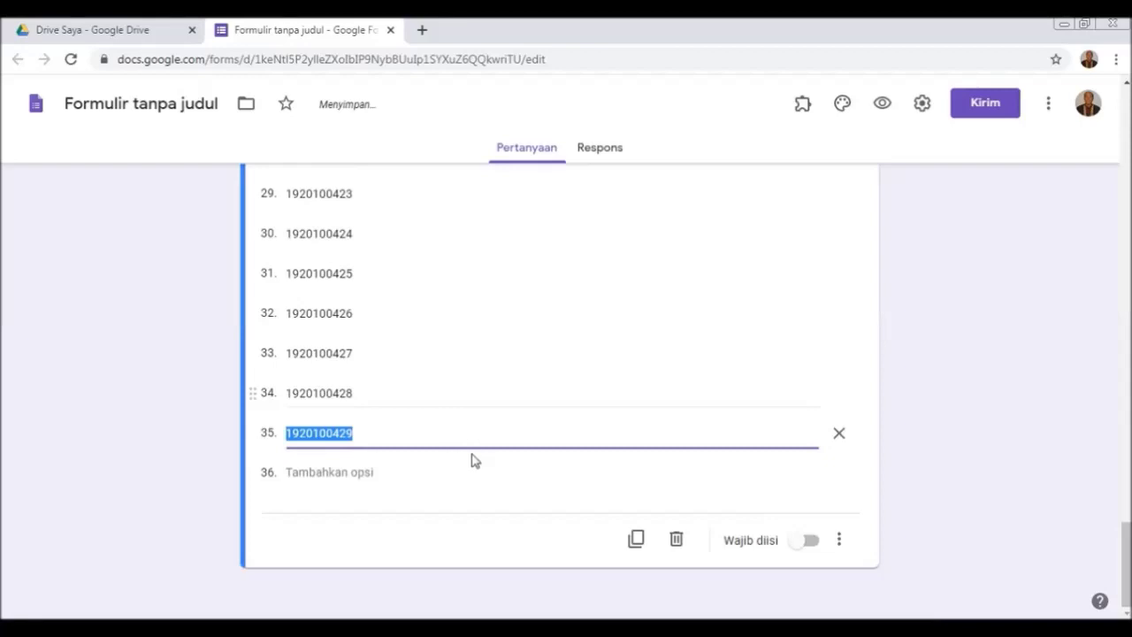
pyautogui.scroll(5, 472, 445)
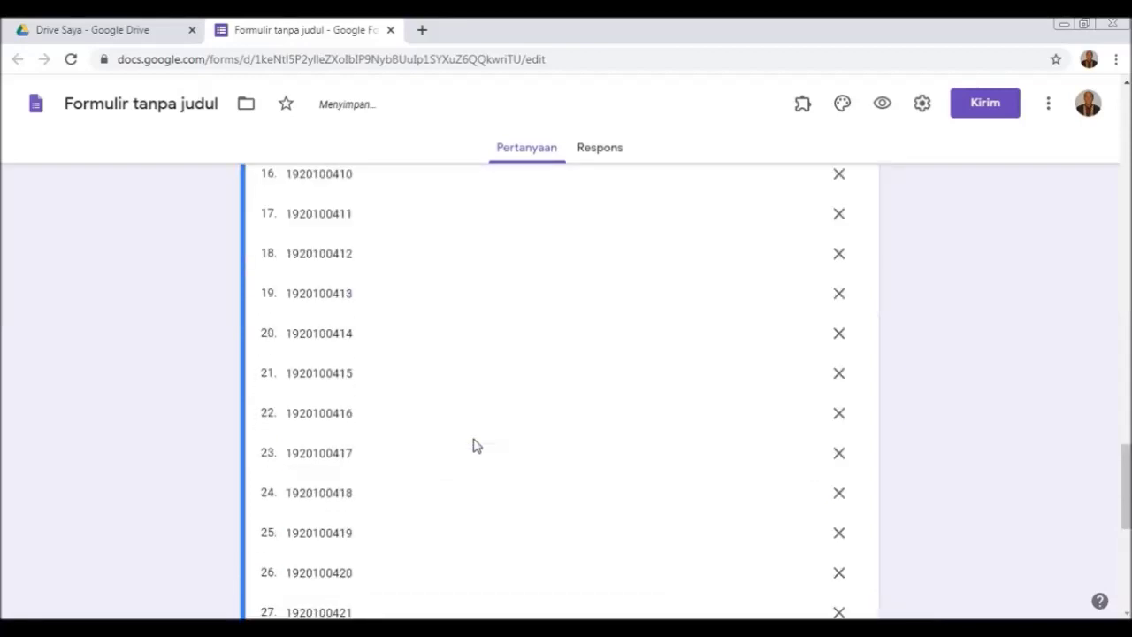
pyautogui.scroll(-3, 591, 510)
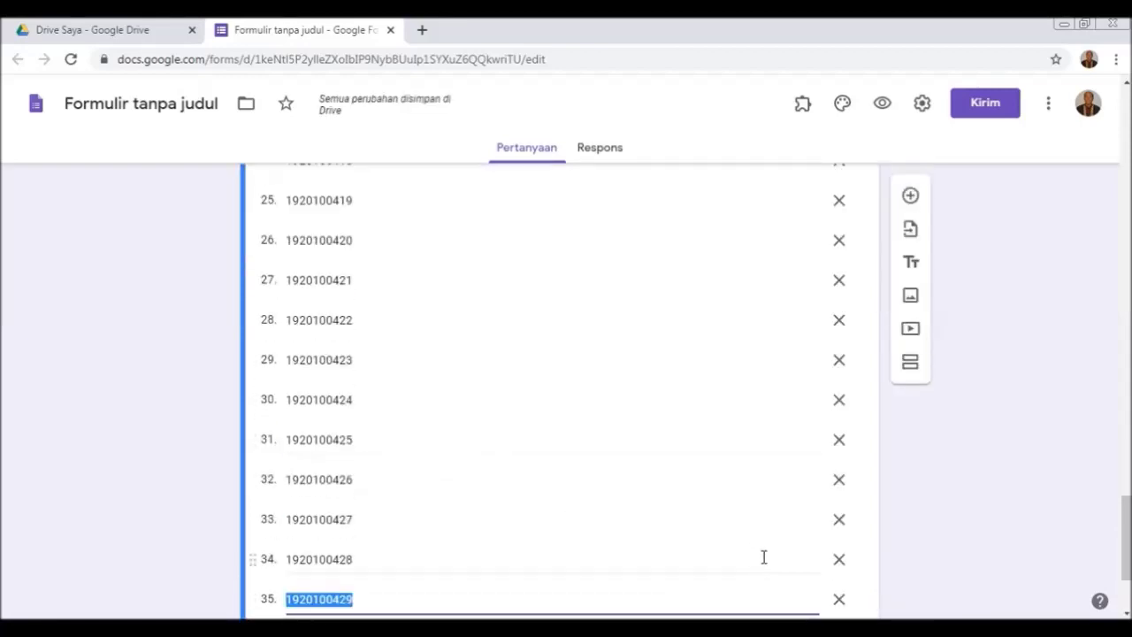
pyautogui.scroll(-2, 936, 597)
pyautogui.scroll(4, 821, 546)
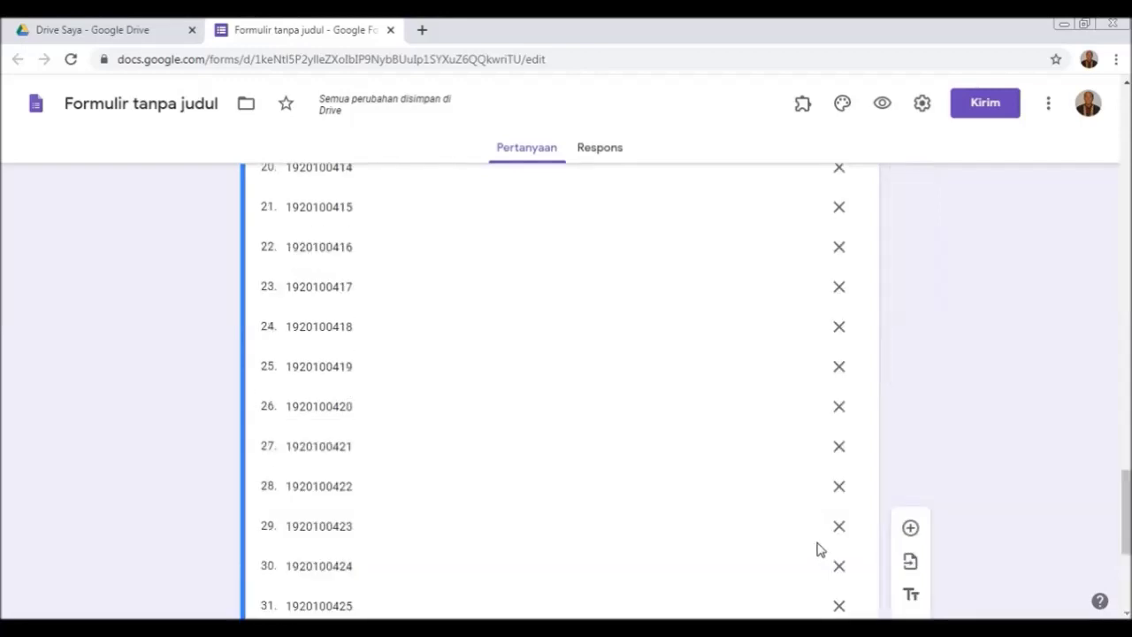
# Make the NIS question required and add a new question named "KONDISI" below it.
pyautogui.scroll(-4, 823, 584)
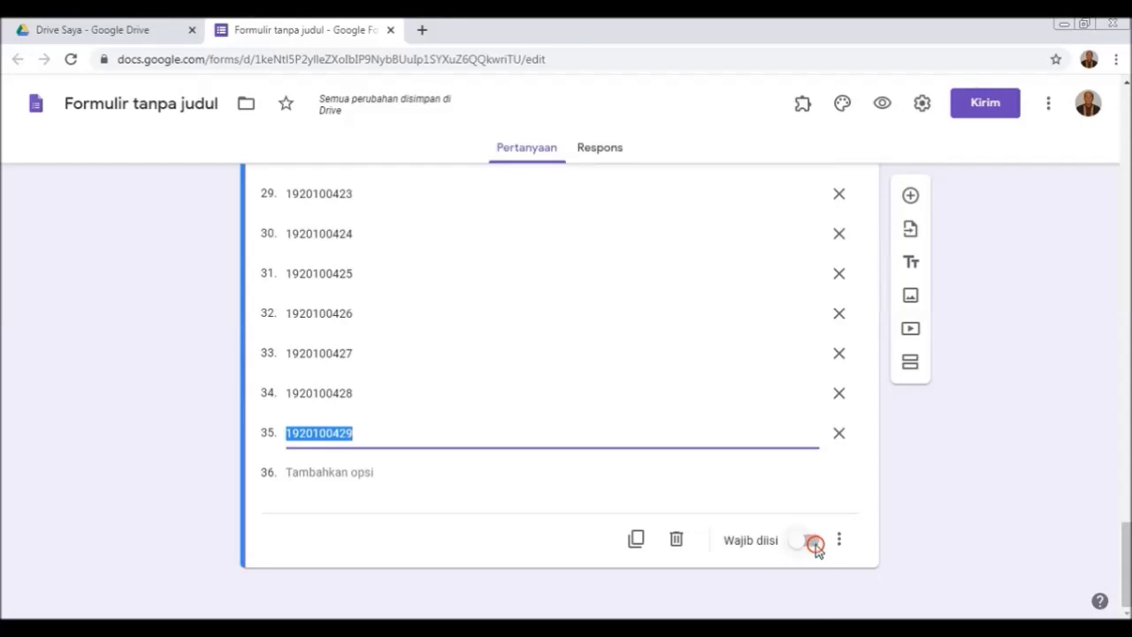
pyautogui.click(814, 544)
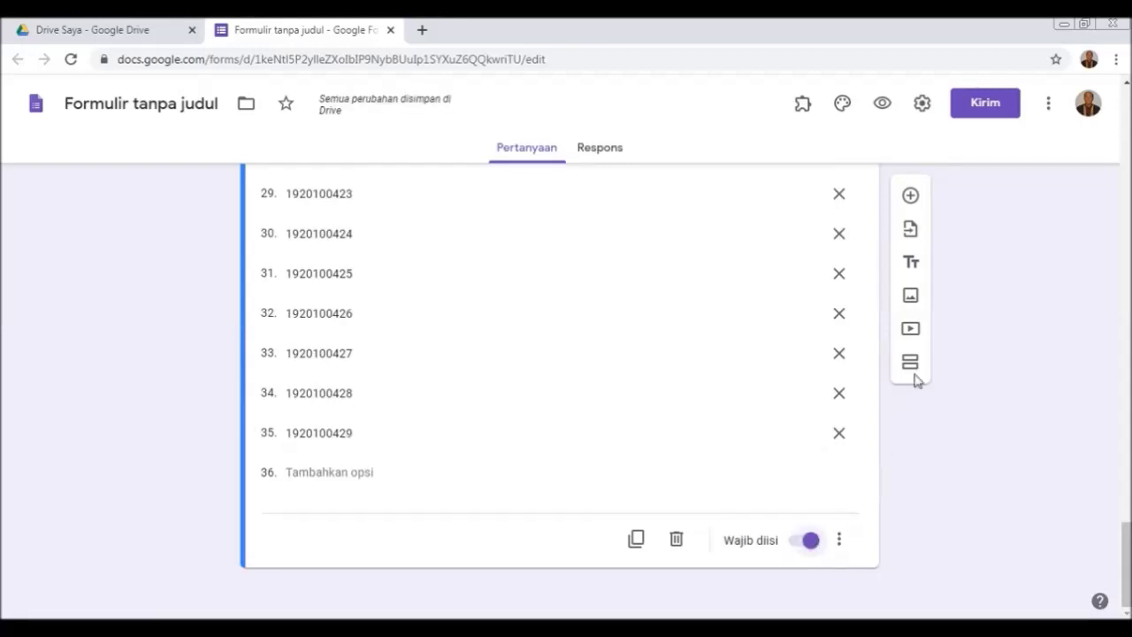
pyautogui.click(916, 197)
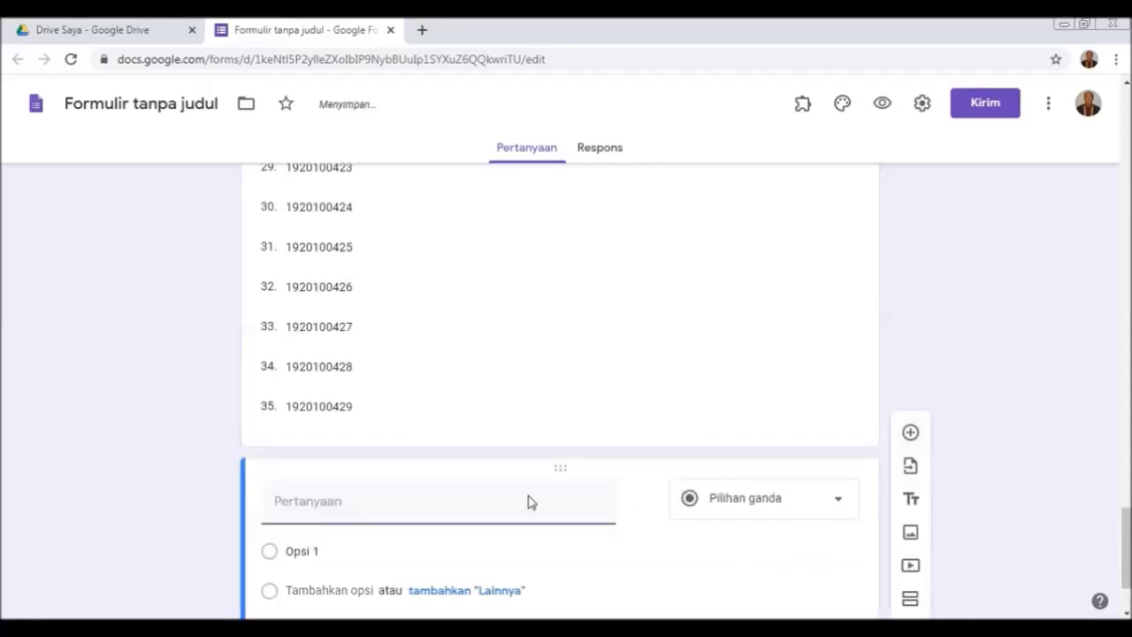
pyautogui.click(522, 512)
pyautogui.write('KONDISI')
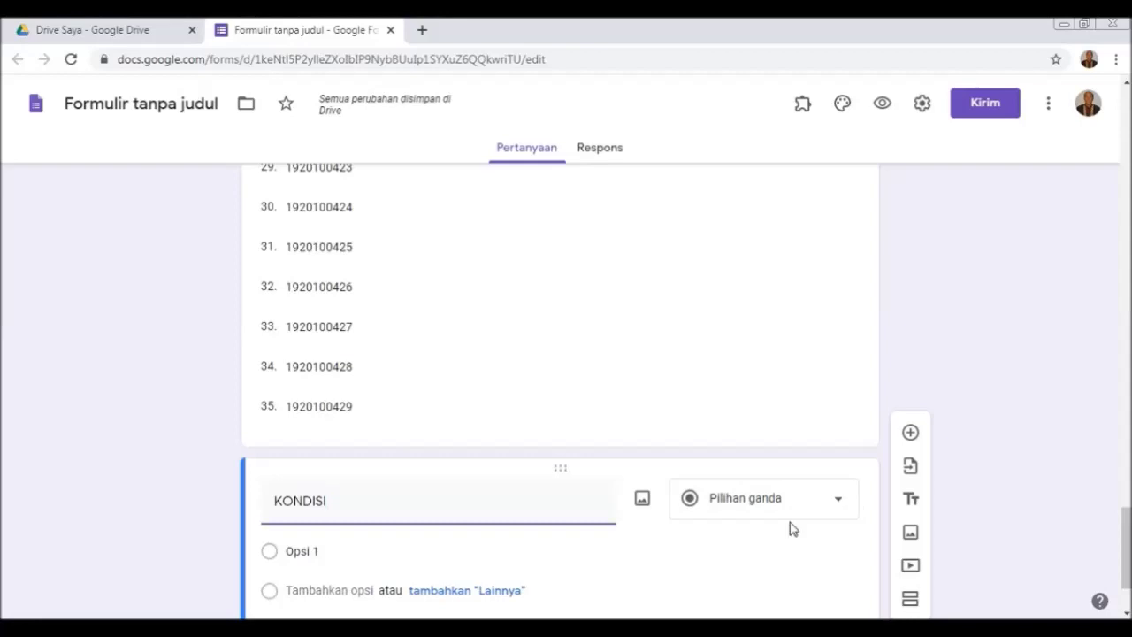
# Give the KONDISI question the multiple-choice options "SEHAT" and "SAKIT" and make it required.
pyautogui.click(360, 549)
pyautogui.write('SEHAT')
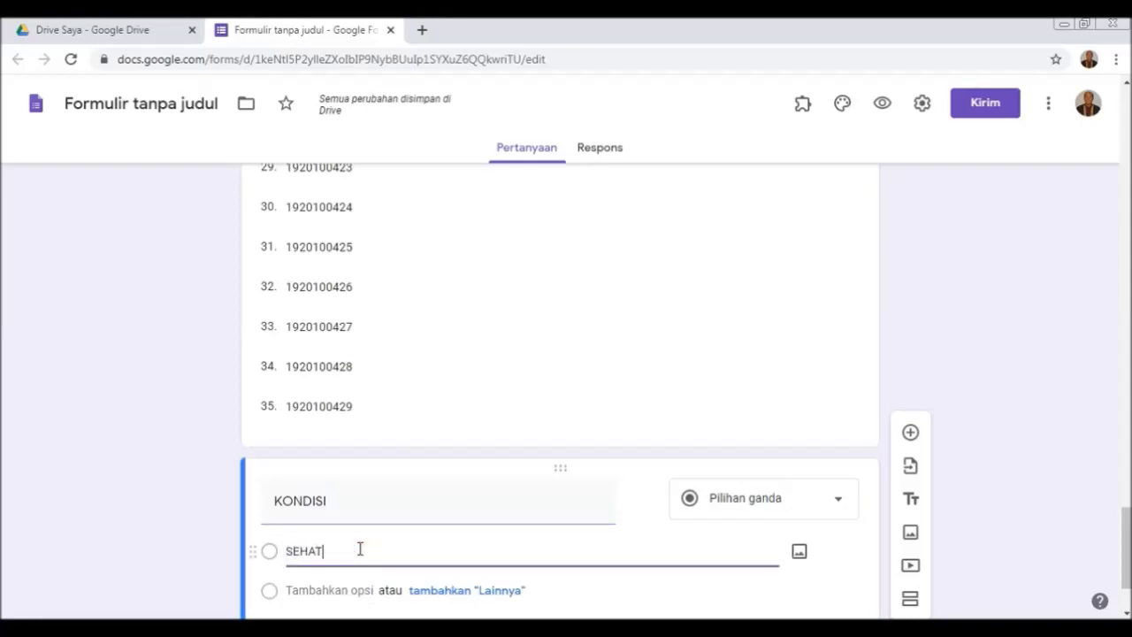
pyautogui.click(323, 592)
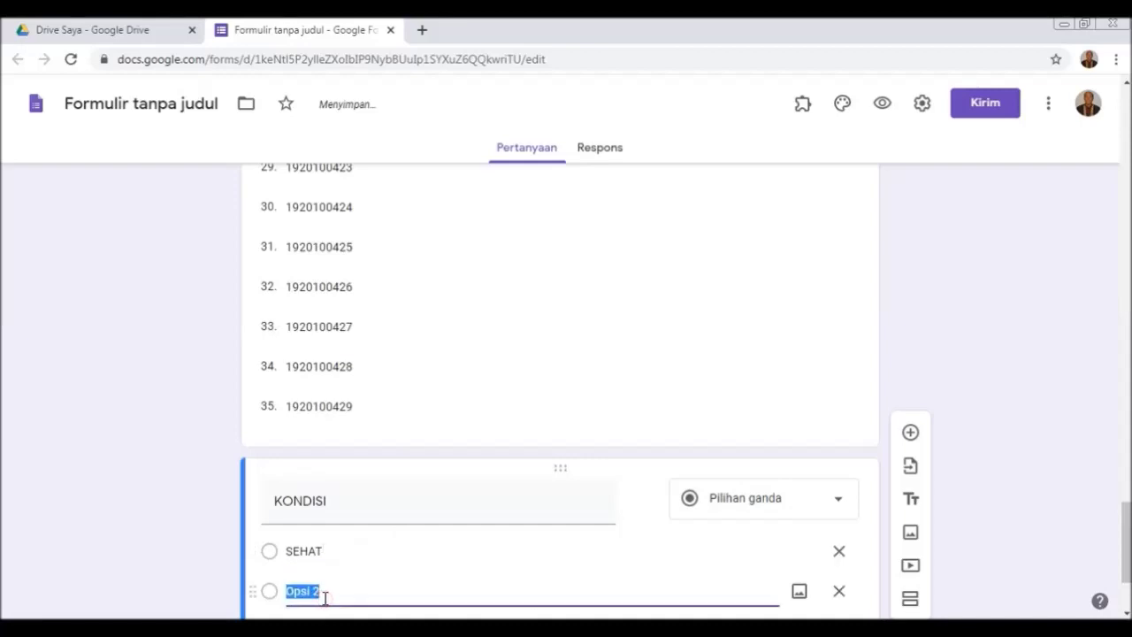
pyautogui.write('SA')
pyautogui.scroll(-1, 430, 583)
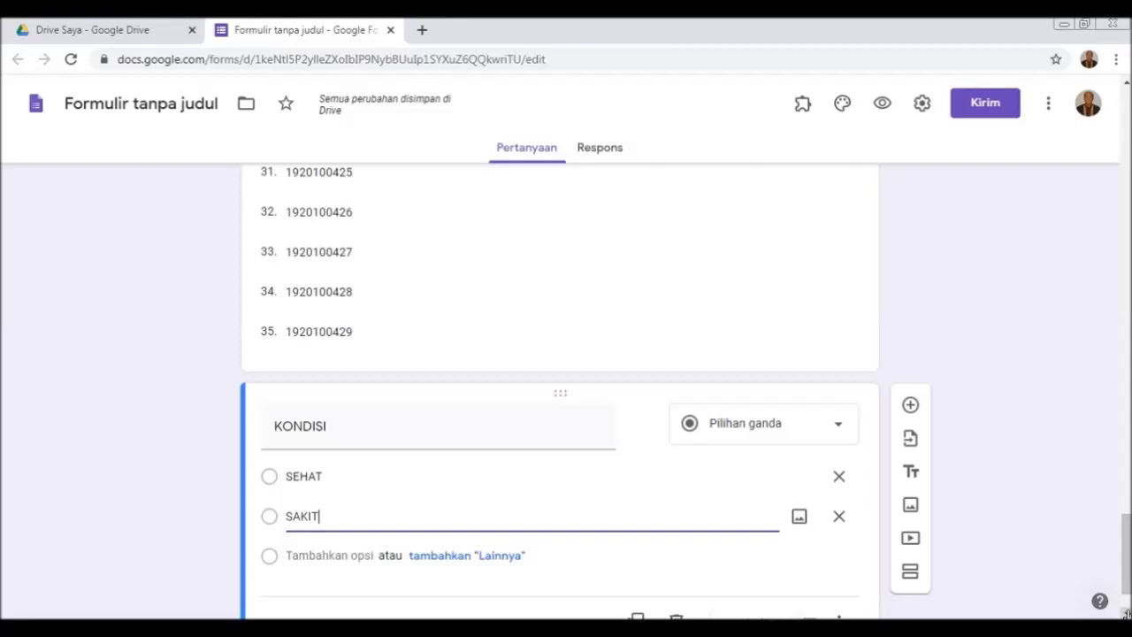
pyautogui.scroll(-1, 1126, 613)
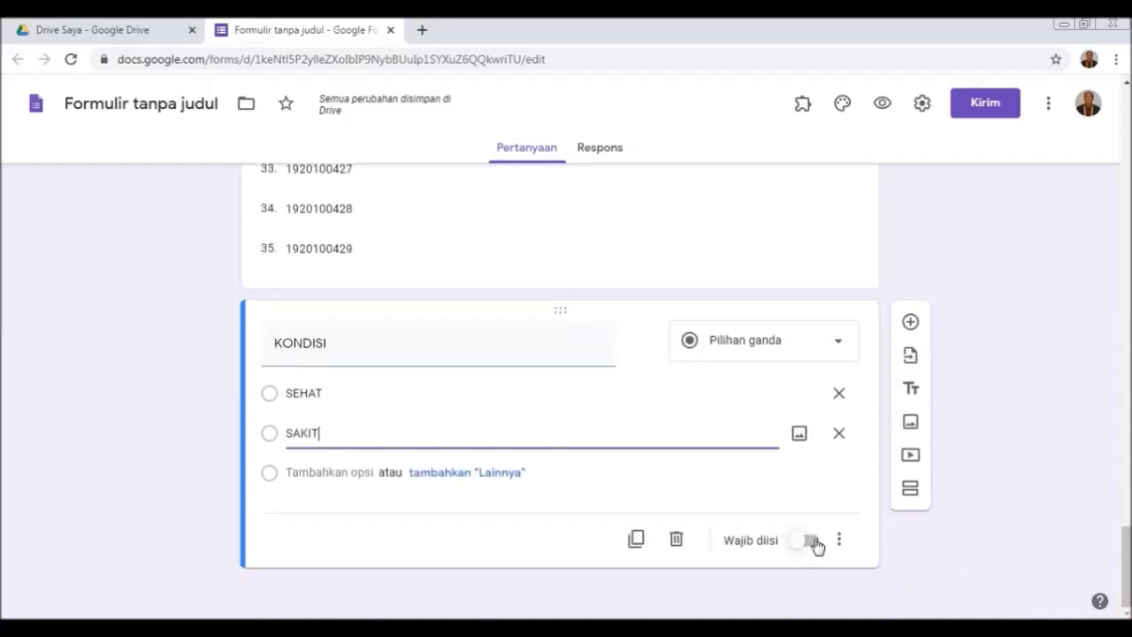
pyautogui.click(814, 542)
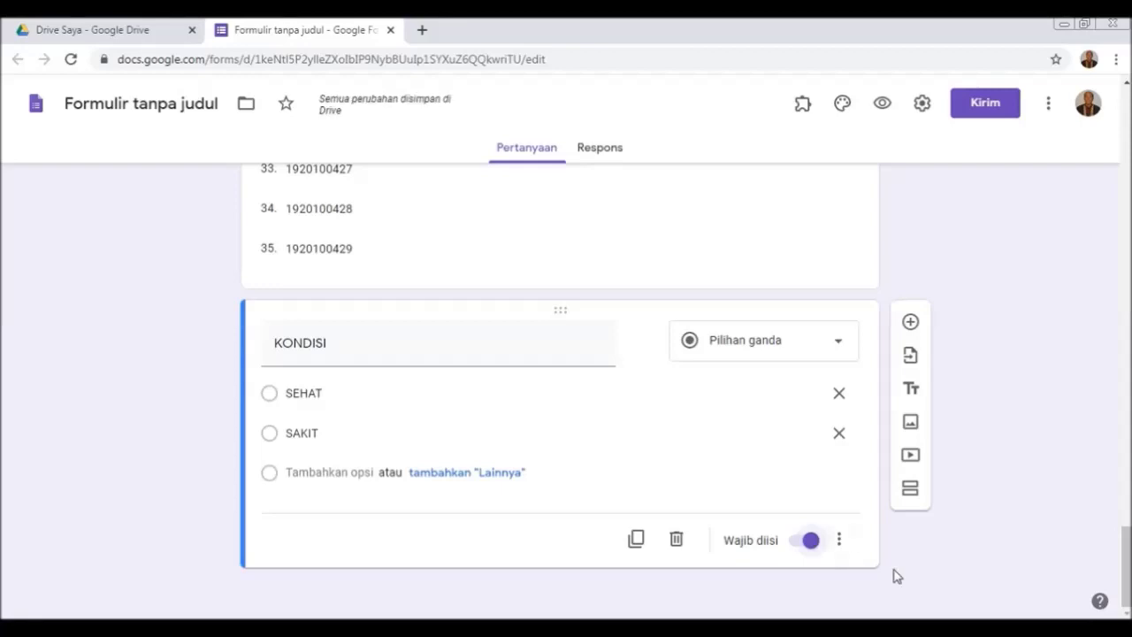
# Add a required multiple-choice question named "LOKASI" with the options "DI RUMAH" and "LUAR RUMAH".
pyautogui.click(911, 323)
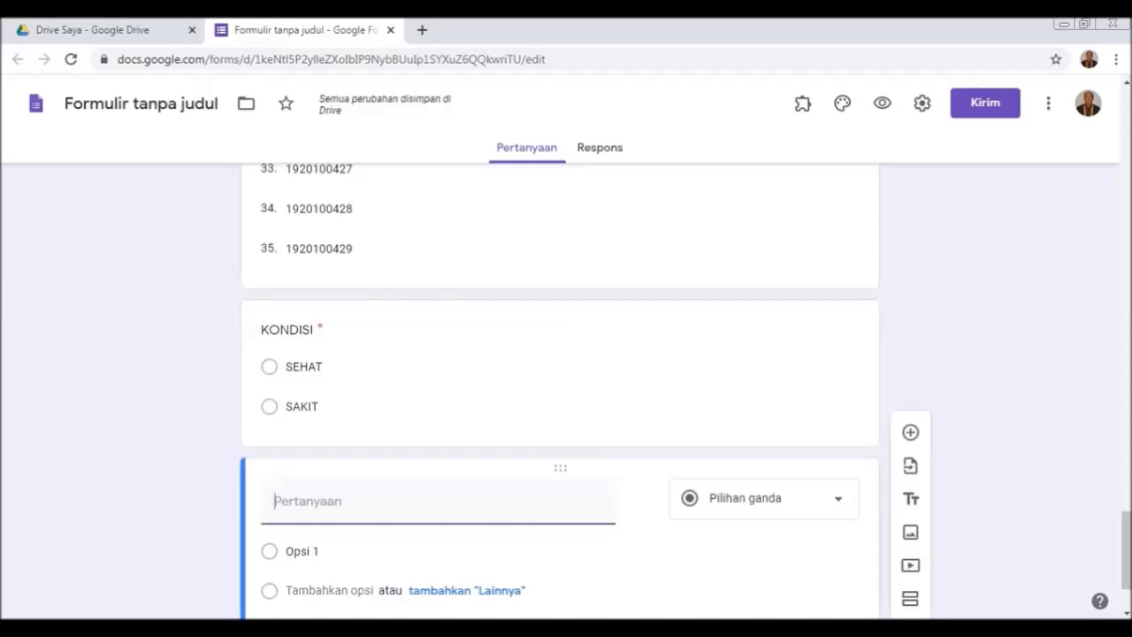
pyautogui.write('LOKASI')
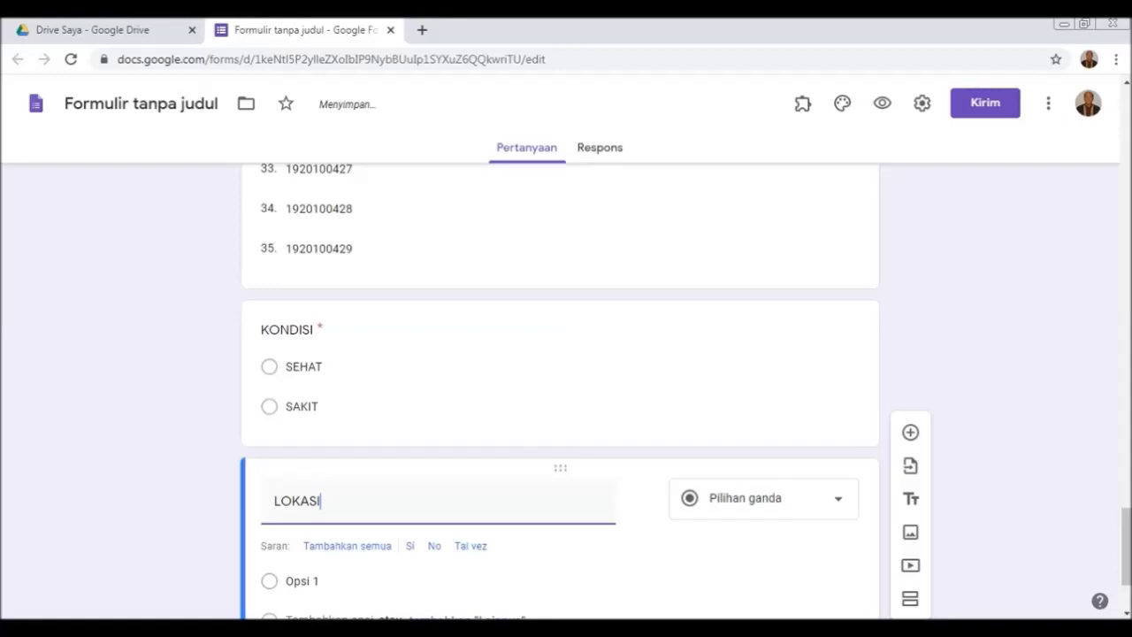
pyautogui.scroll(-2, 503, 520)
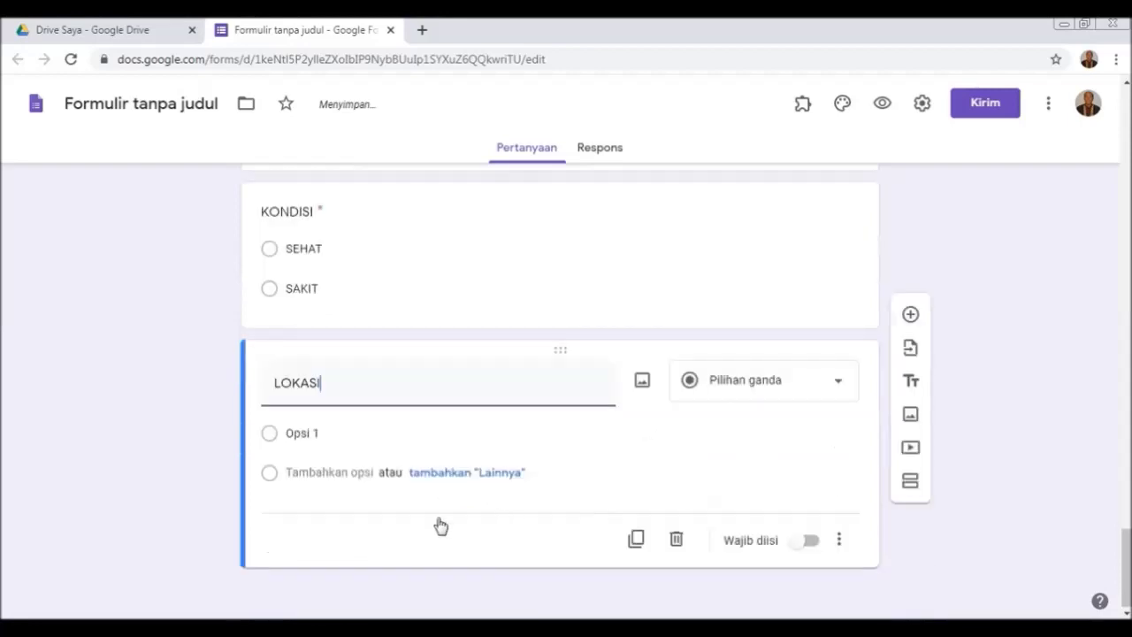
pyautogui.click(383, 437)
pyautogui.write('D')
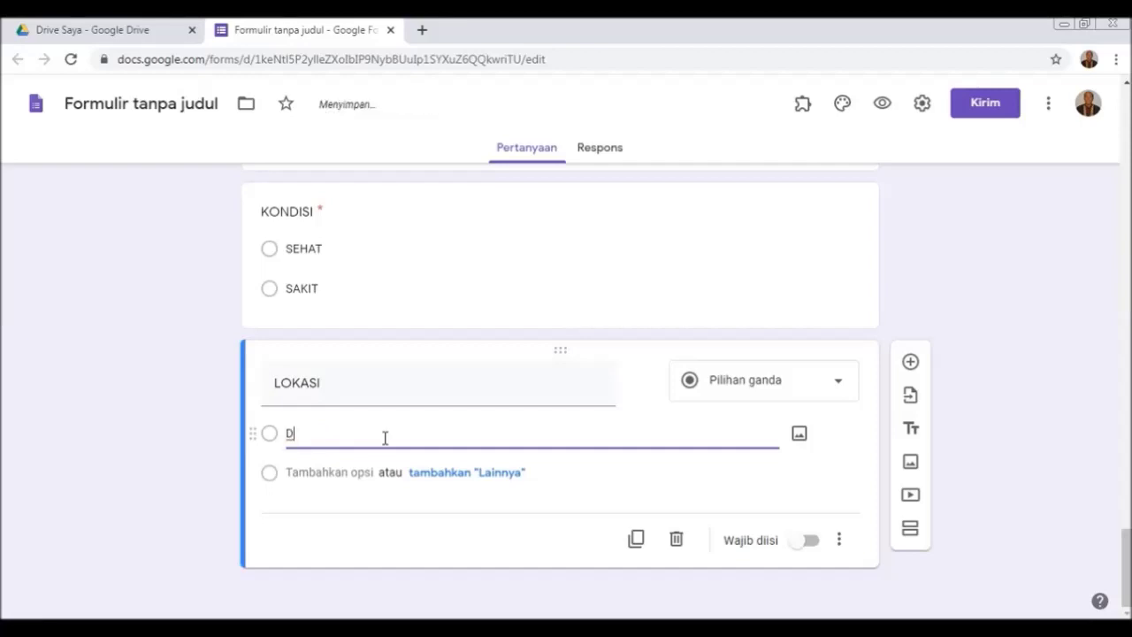
pyautogui.write('I RUMAH')
pyautogui.click(367, 472)
pyautogui.write('L')
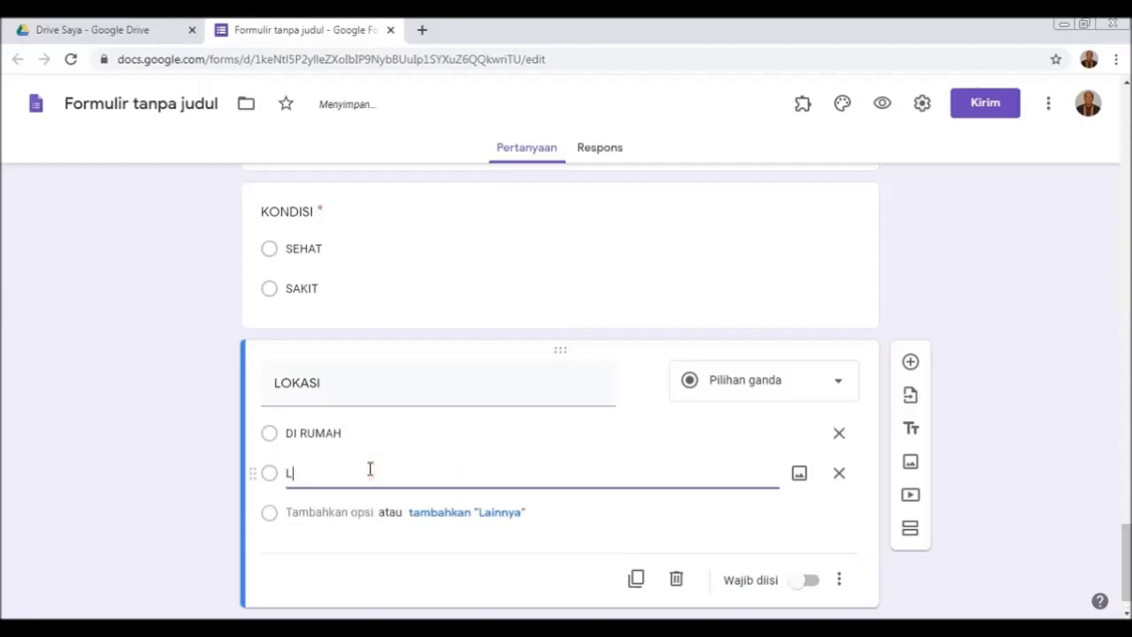
pyautogui.write('UAR RUMAH')
pyautogui.click(809, 582)
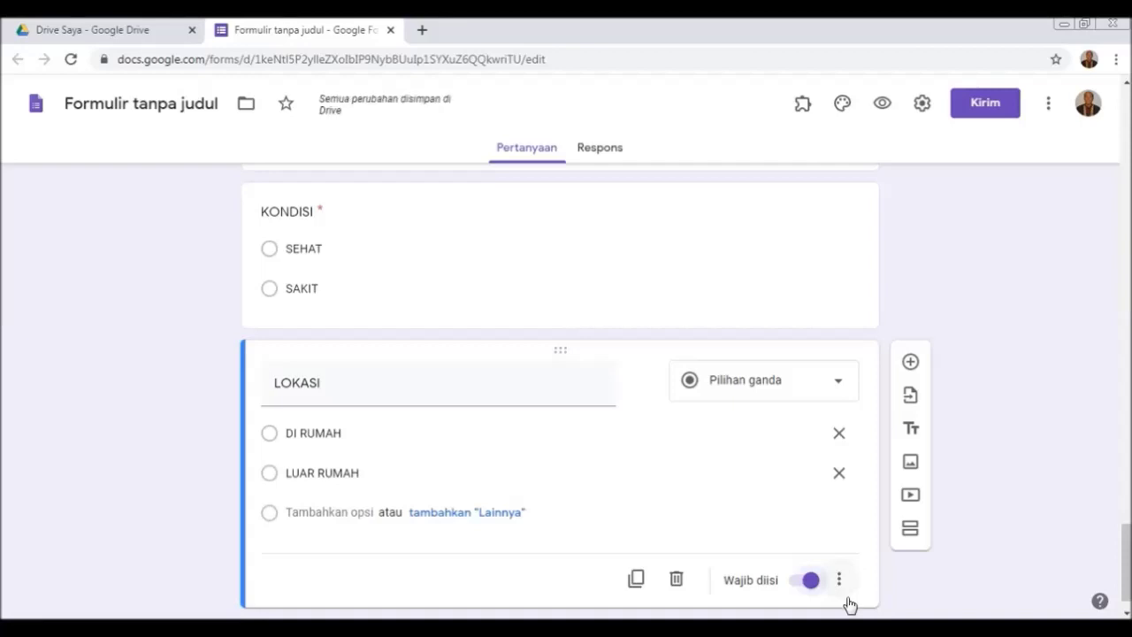
# Add a question named "TANGGAL ABSENSI" below LOKASI and set its answer type to Drop-down.
pyautogui.scroll(-1, 912, 328)
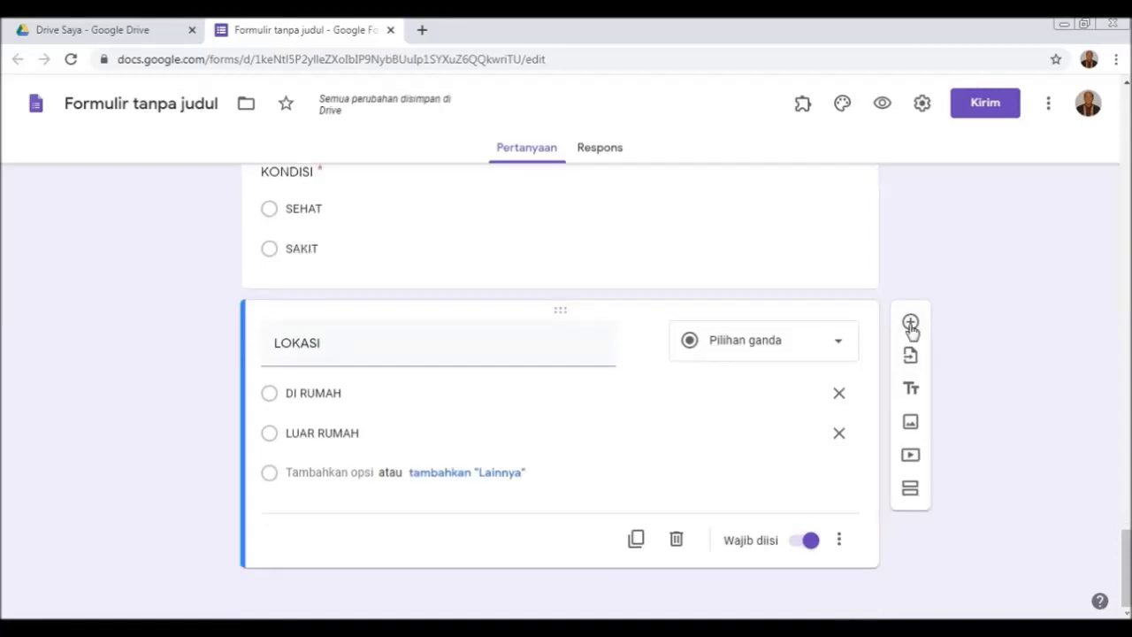
pyautogui.click(911, 324)
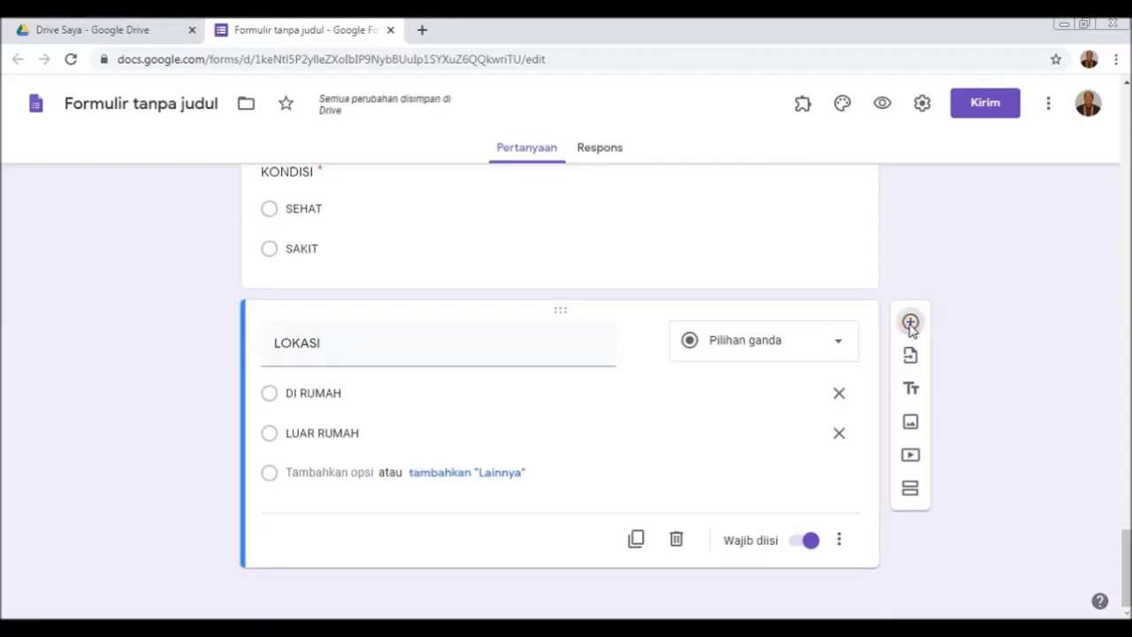
pyautogui.click(911, 323)
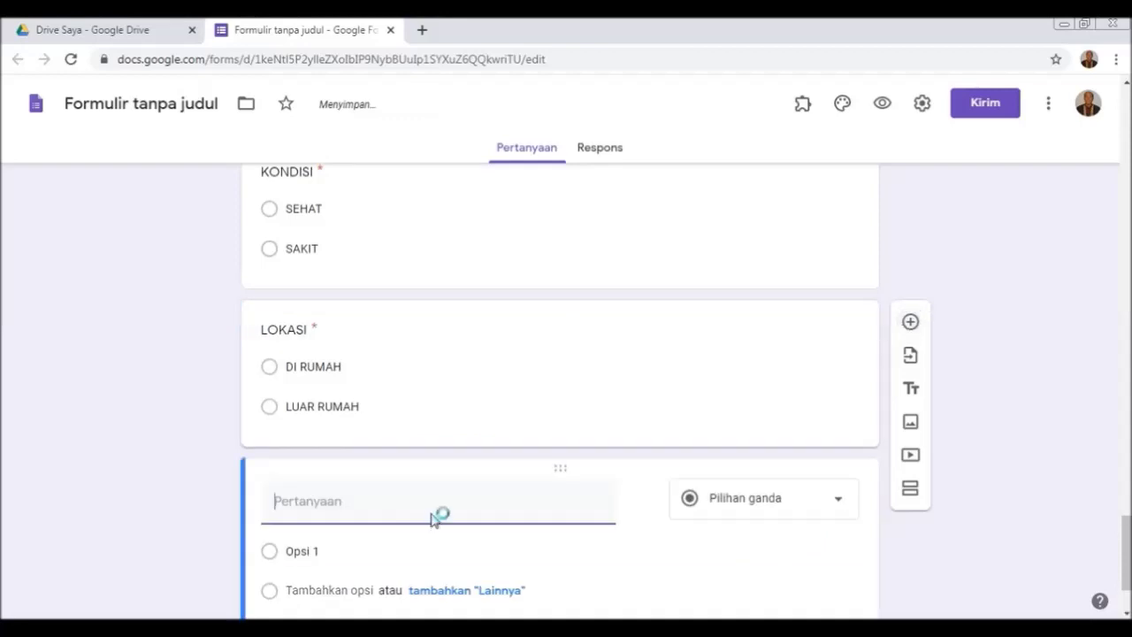
pyautogui.click(432, 511)
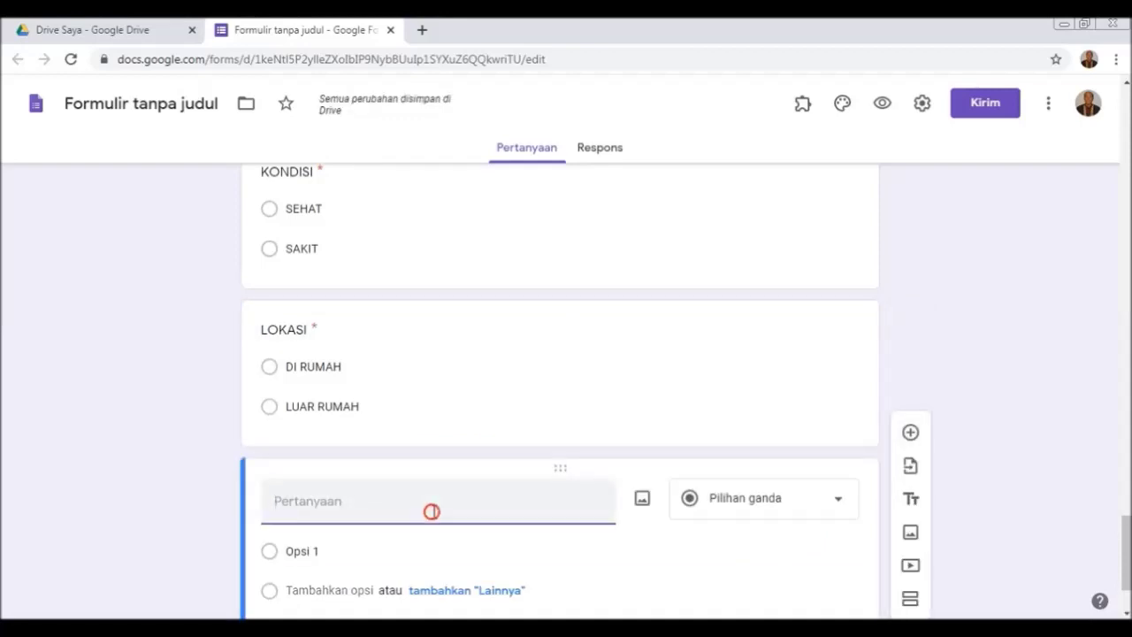
pyautogui.write('TANGGAL ABSENSI')
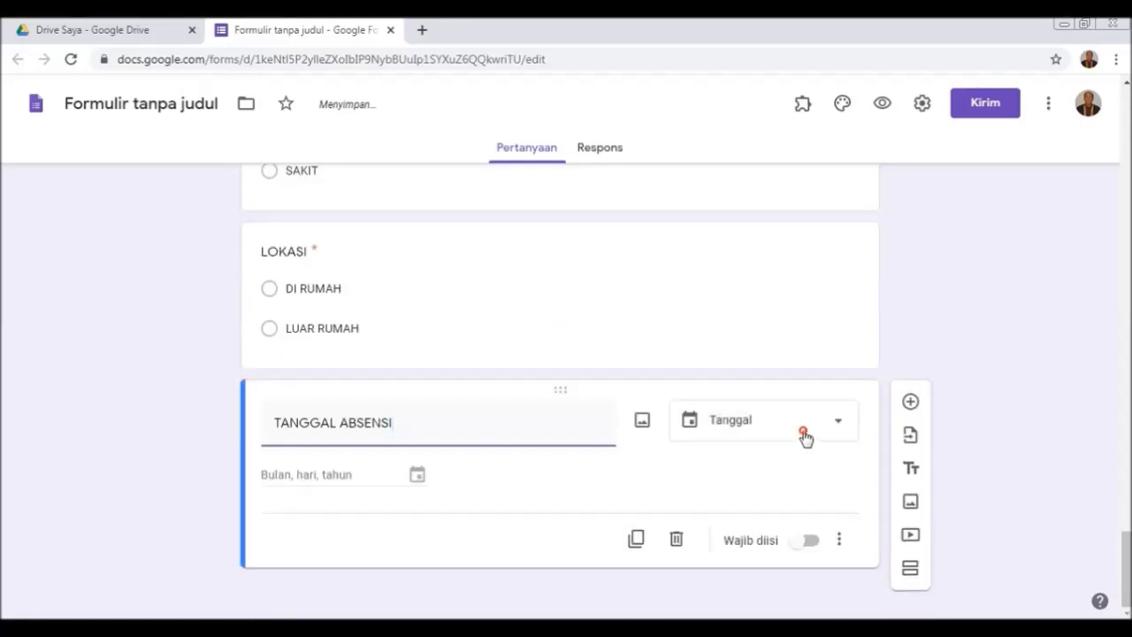
pyautogui.click(805, 433)
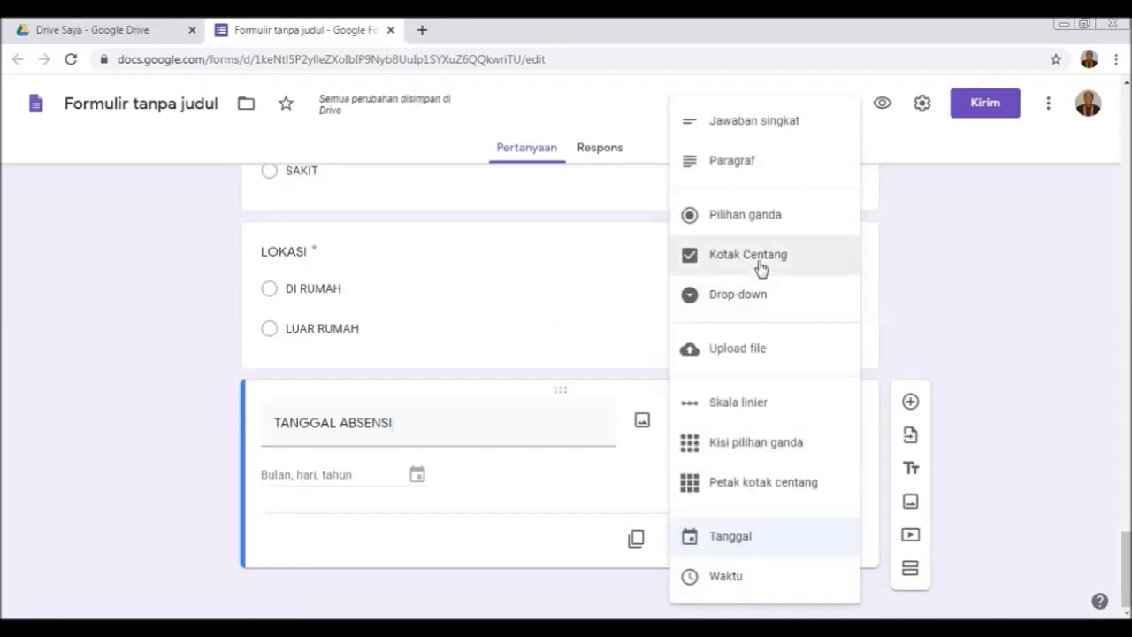
pyautogui.click(766, 299)
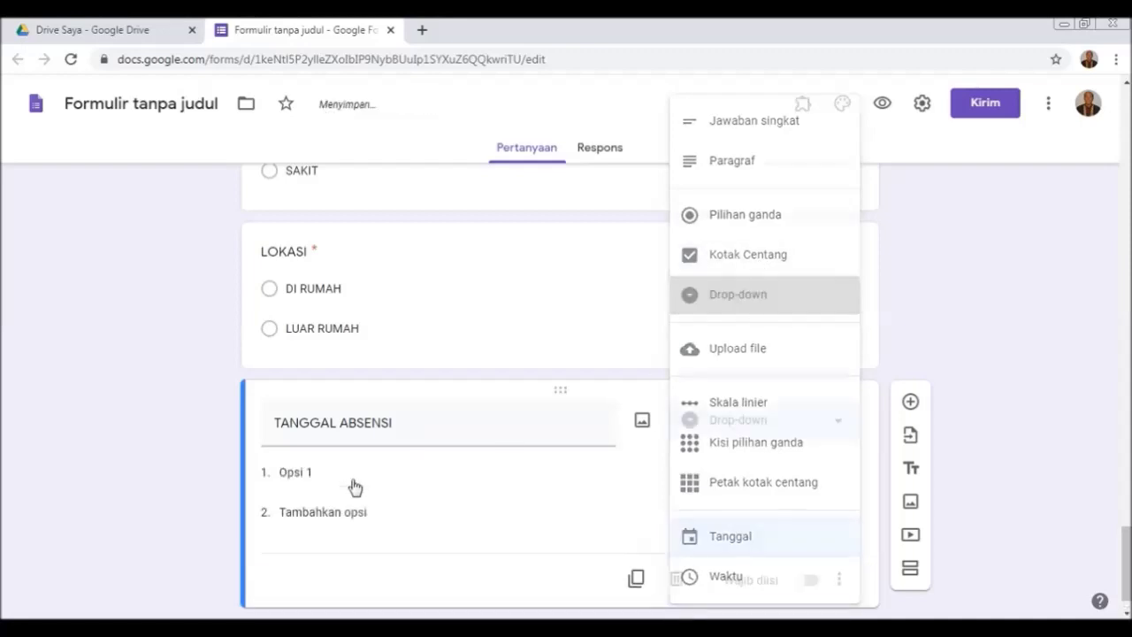
# Enter "13 April 2020" as the first option of the TANGGAL ABSENSI question.
pyautogui.click(354, 483)
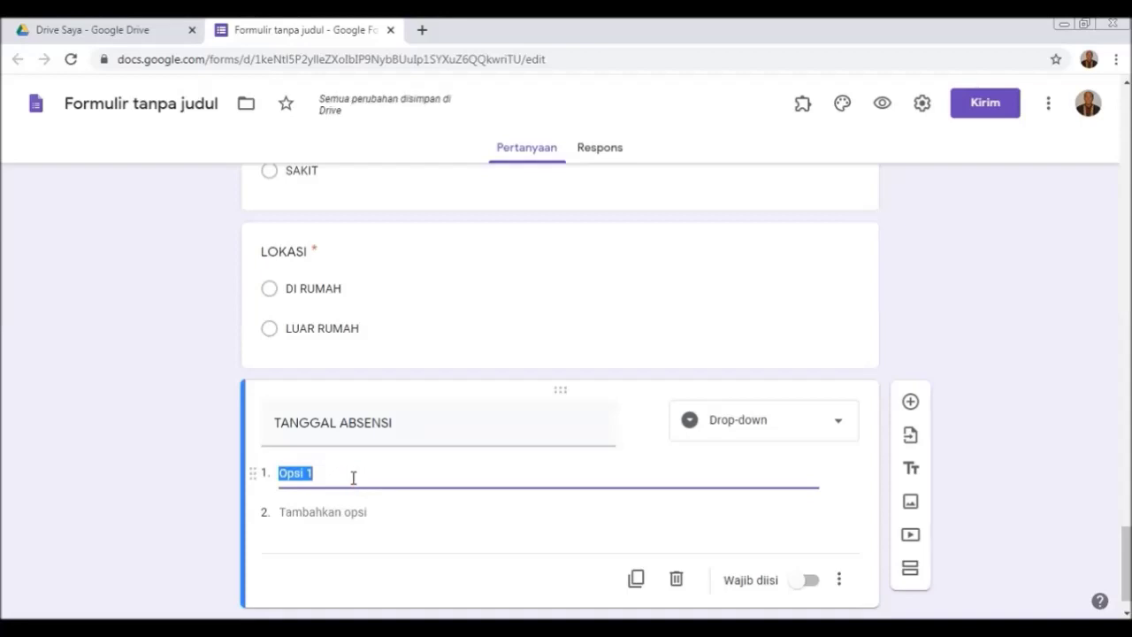
pyautogui.write('13 aPRIL')
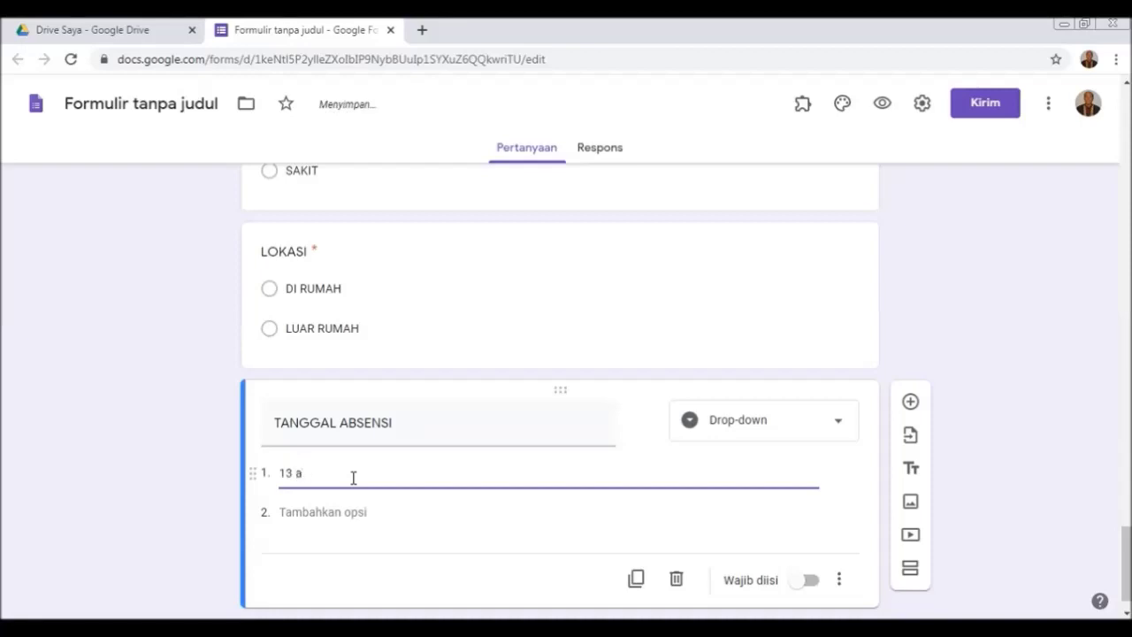
pyautogui.press('BackSpace')
pyautogui.write('April 2020')
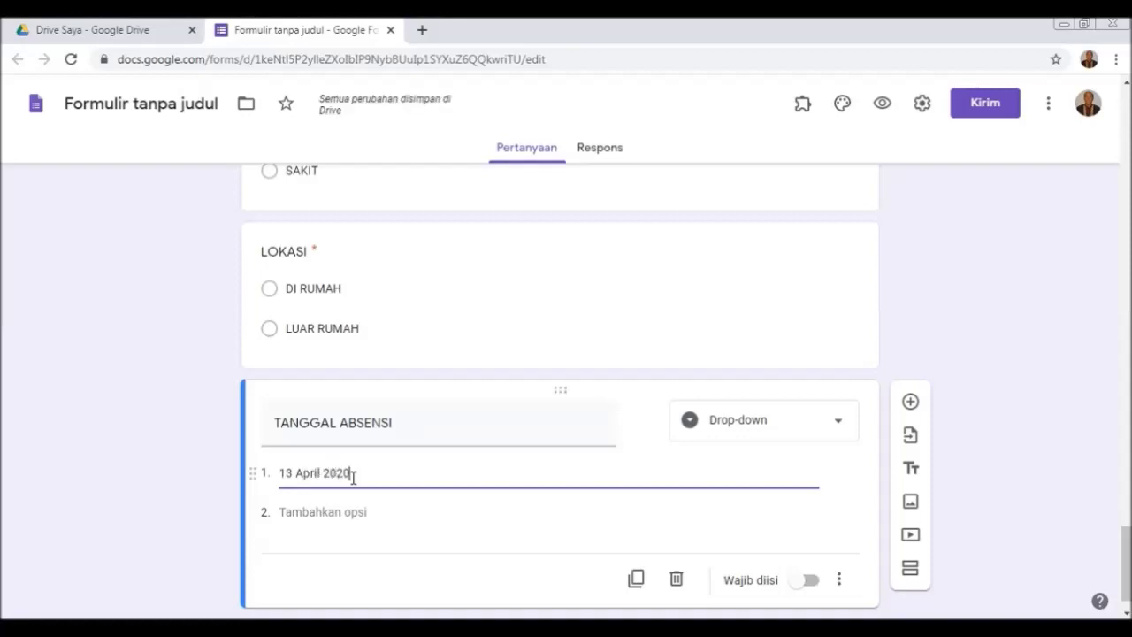
# Add the options "14 April 2020" through "17 April 2020", one per day, to TANGGAL ABSENSI and make the question required.
pyautogui.press('Return')
pyautogui.write('14')
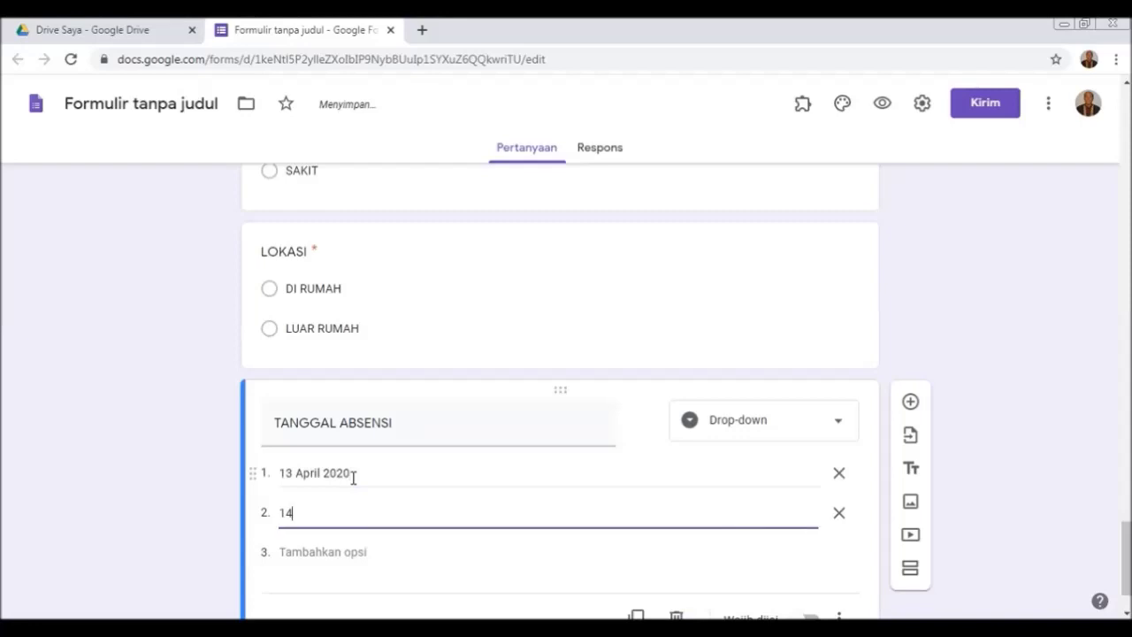
pyautogui.write(' A')
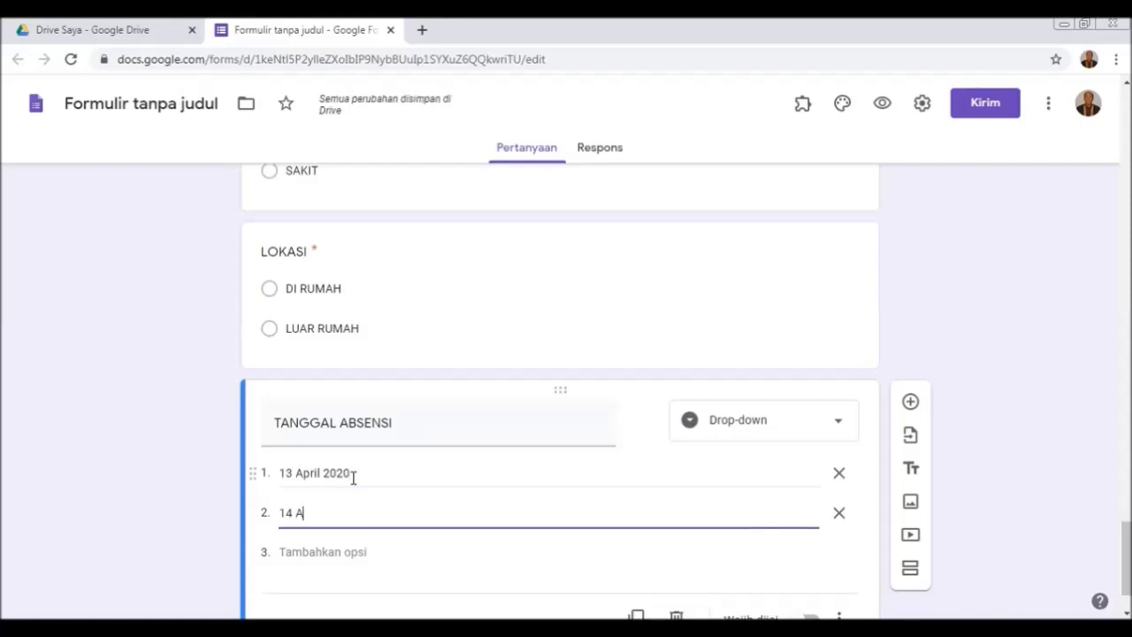
pyautogui.write('PRIL')
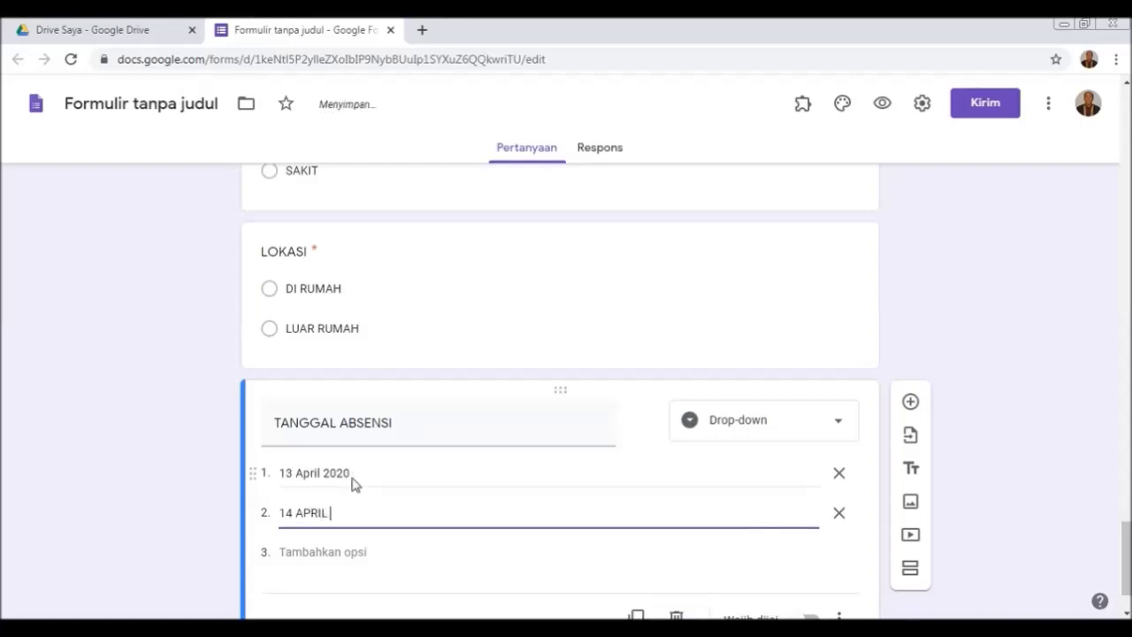
pyautogui.press('BackSpace')
pyautogui.press('BackSpace')
pyautogui.press('BackSpace')
pyautogui.press('BackSpace')
pyautogui.write('April 2020')
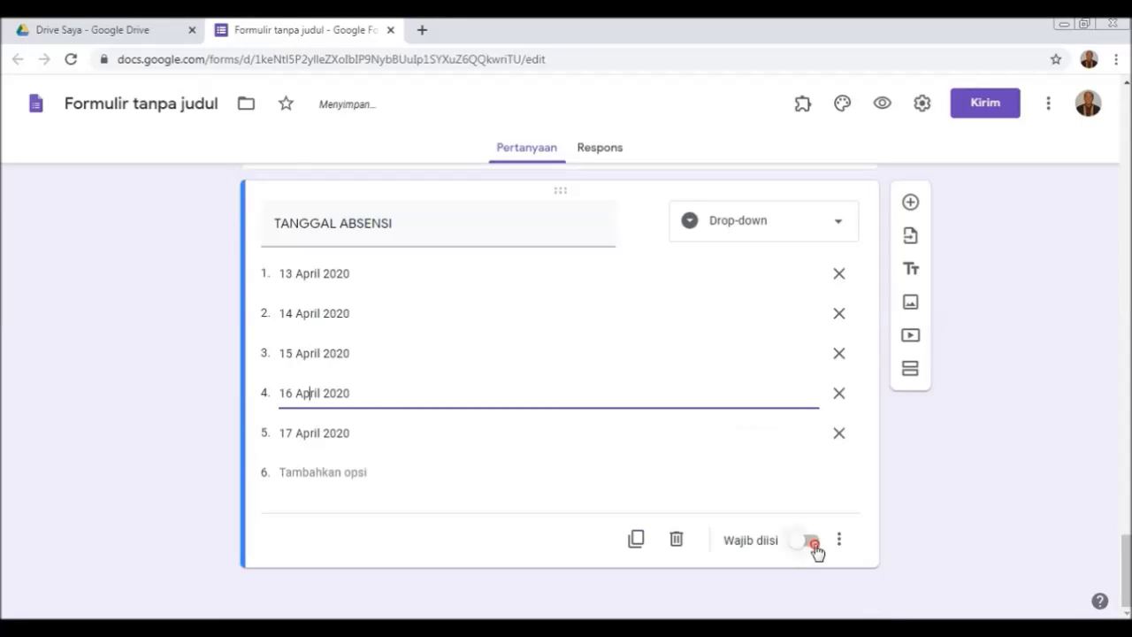
pyautogui.click(814, 545)
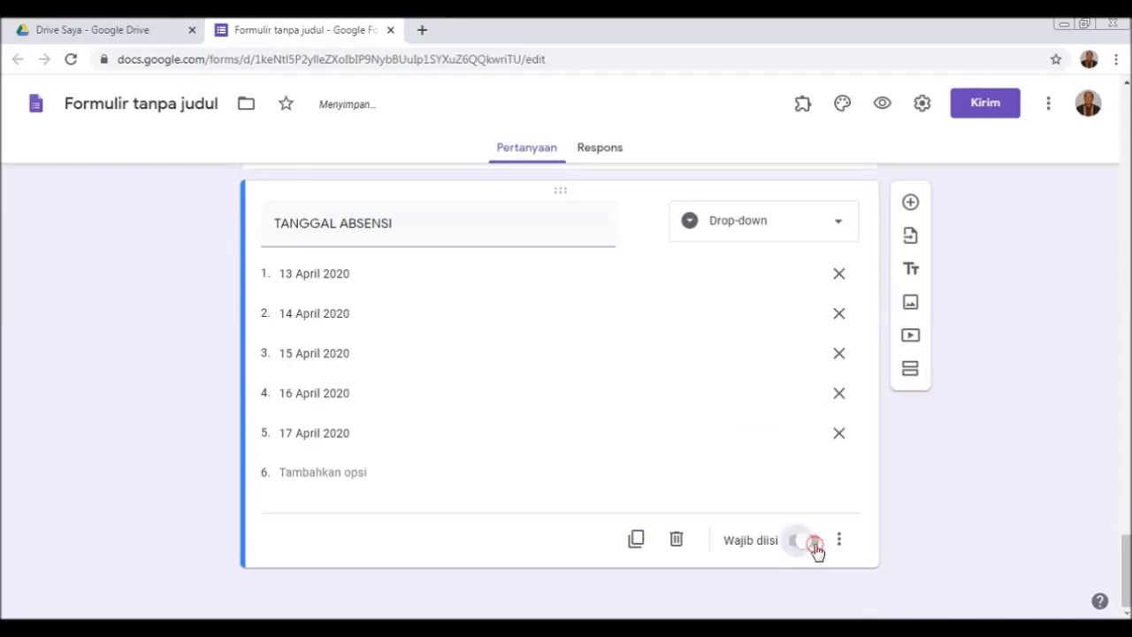
# Preview the finished attendance form from the title down to the last question, and close the preview.
pyautogui.scroll(10, 1036, 561)
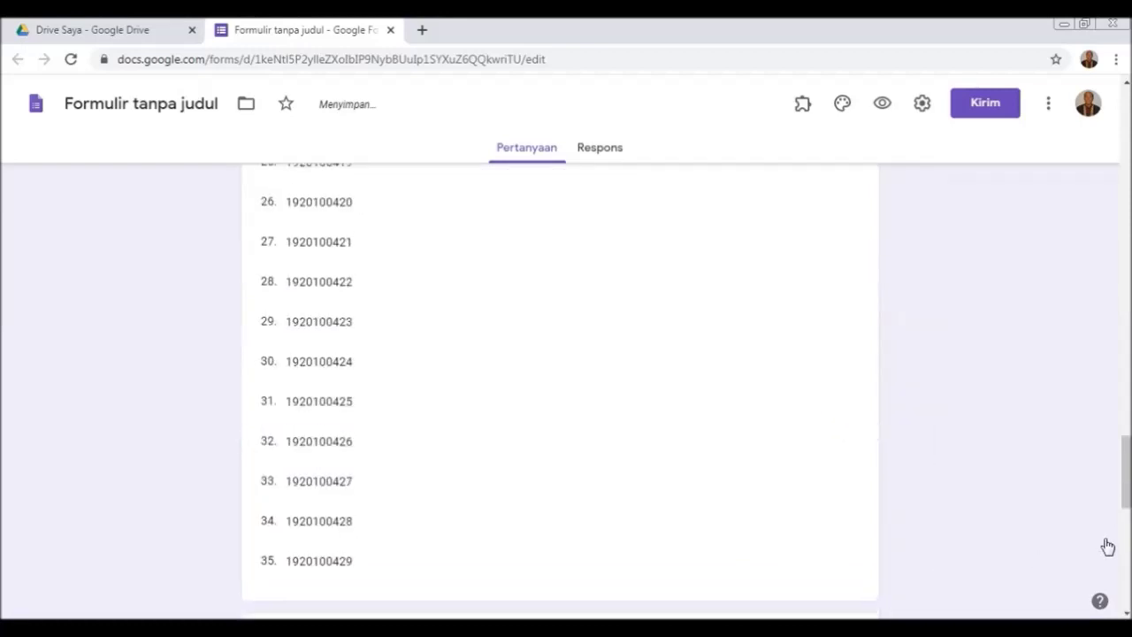
pyautogui.moveTo(1123, 455); pyautogui.dragTo(1125, 109)
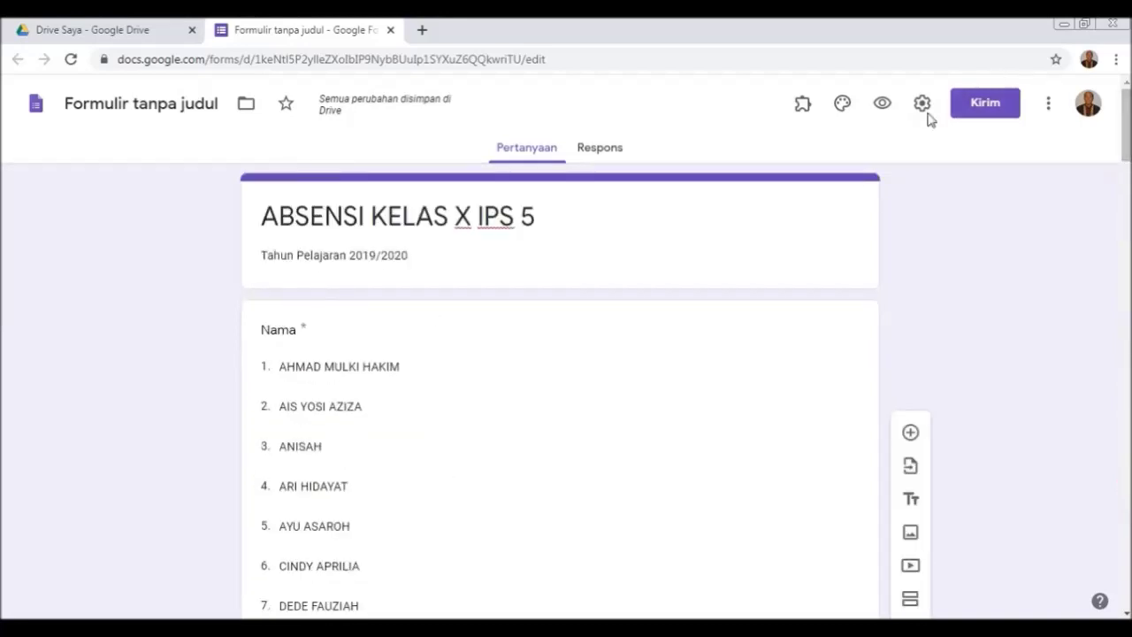
pyautogui.click(883, 105)
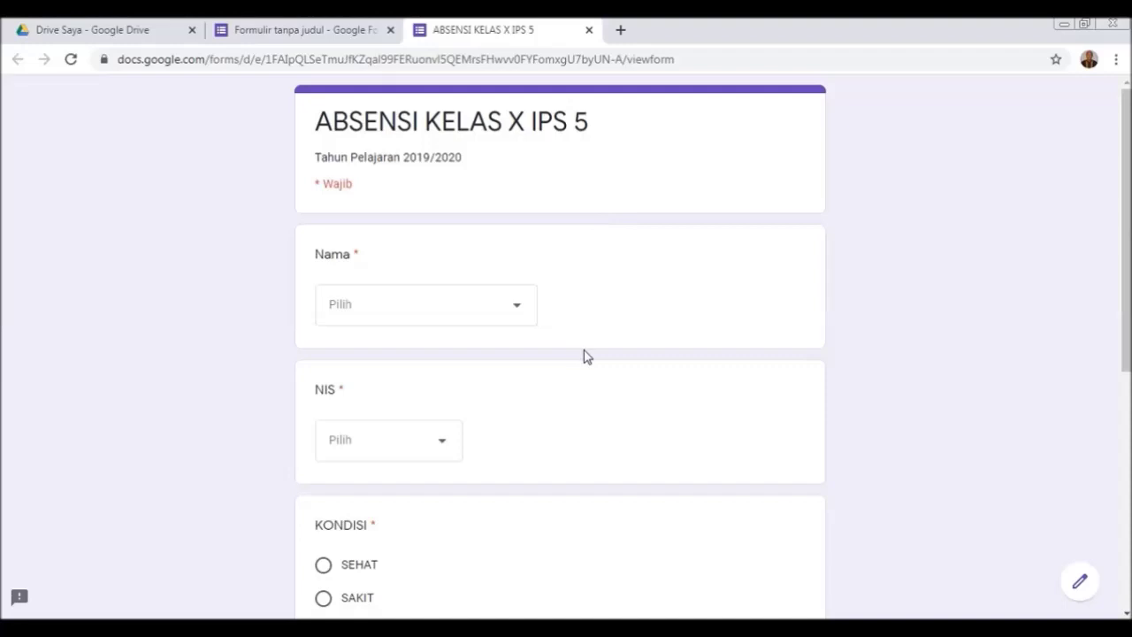
pyautogui.moveTo(1129, 302); pyautogui.dragTo(1128, 516)
pyautogui.scroll(4, 1102, 168)
pyautogui.click(590, 30)
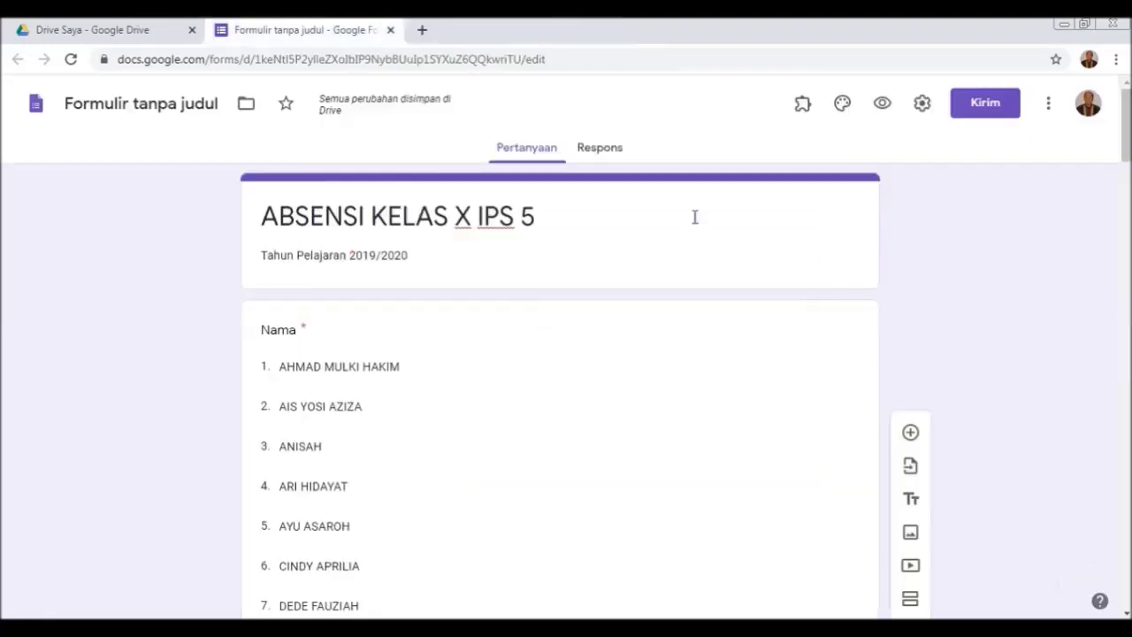
# Limit the form to 1 response per respondent in the general settings and save the settings.
pyautogui.click(922, 106)
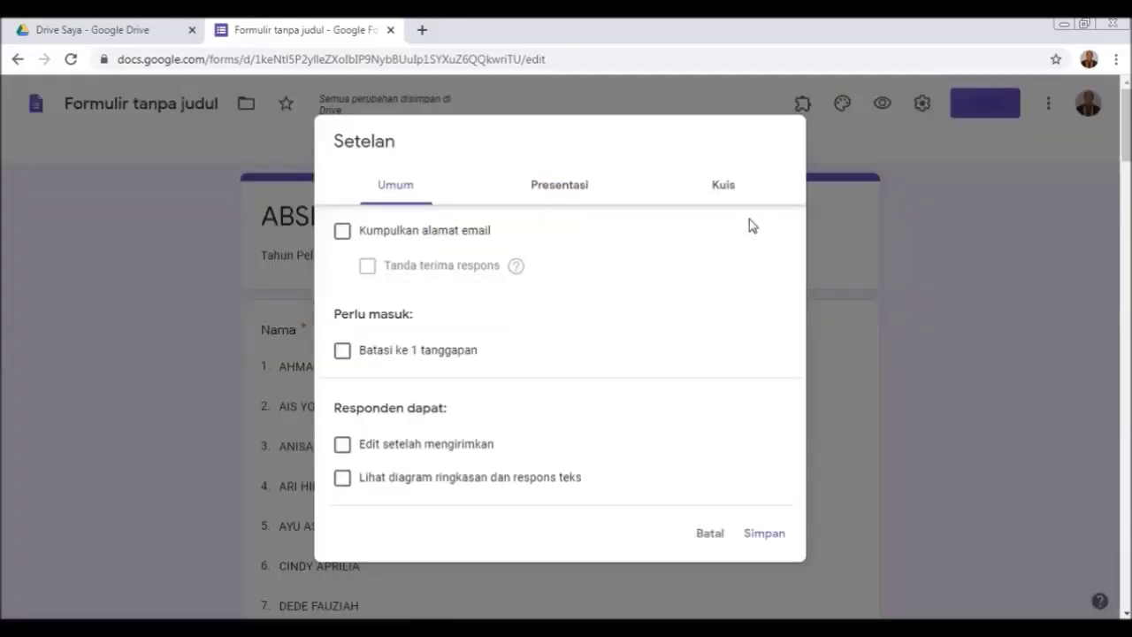
pyautogui.click(424, 354)
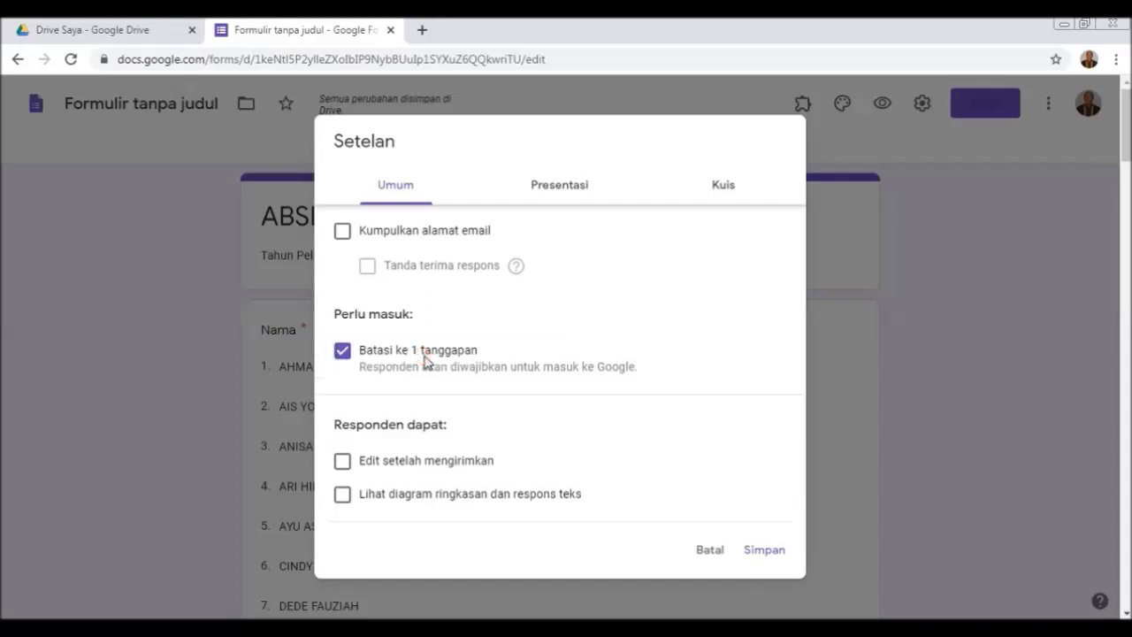
pyautogui.click(765, 552)
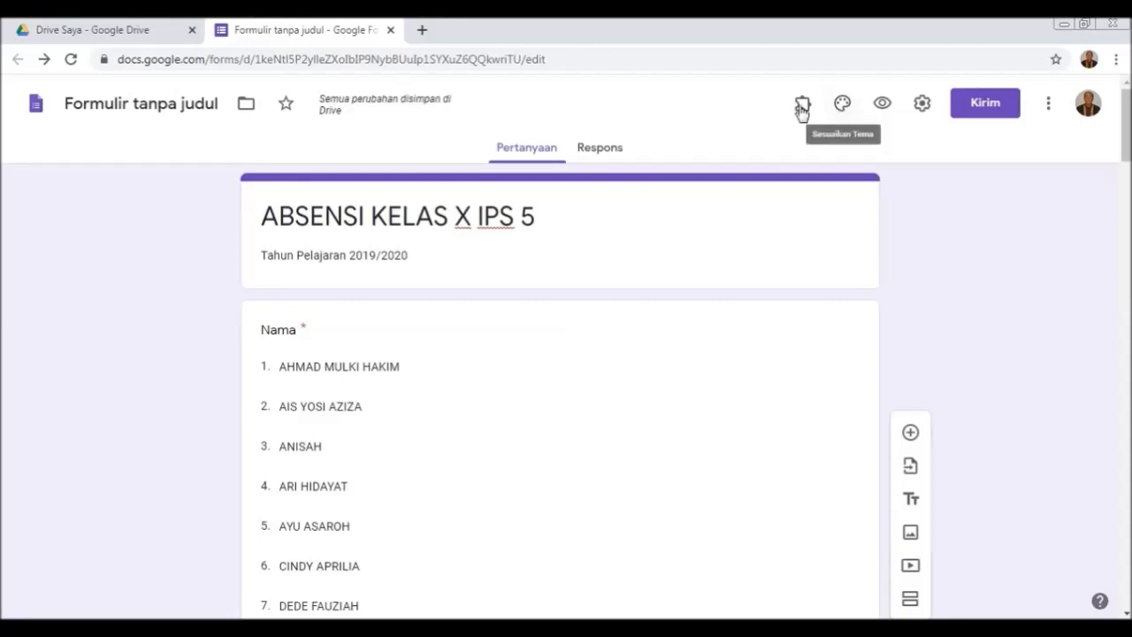
# Find the formLimiter add-on in the G Suite Marketplace from the form and start installing it.
pyautogui.click(1047, 106)
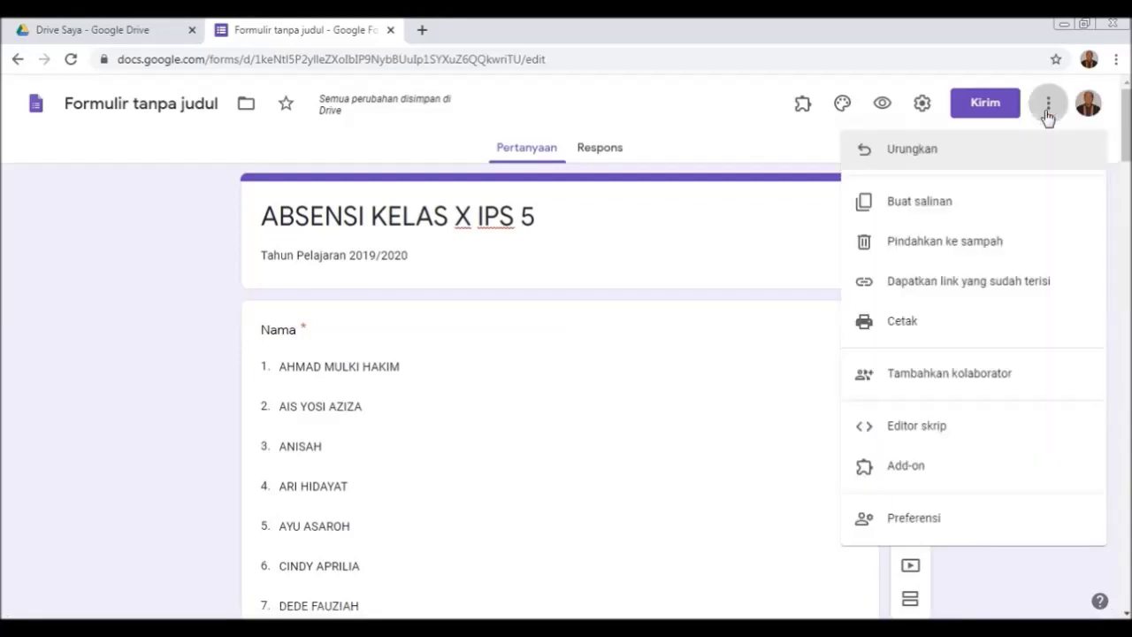
pyautogui.click(905, 476)
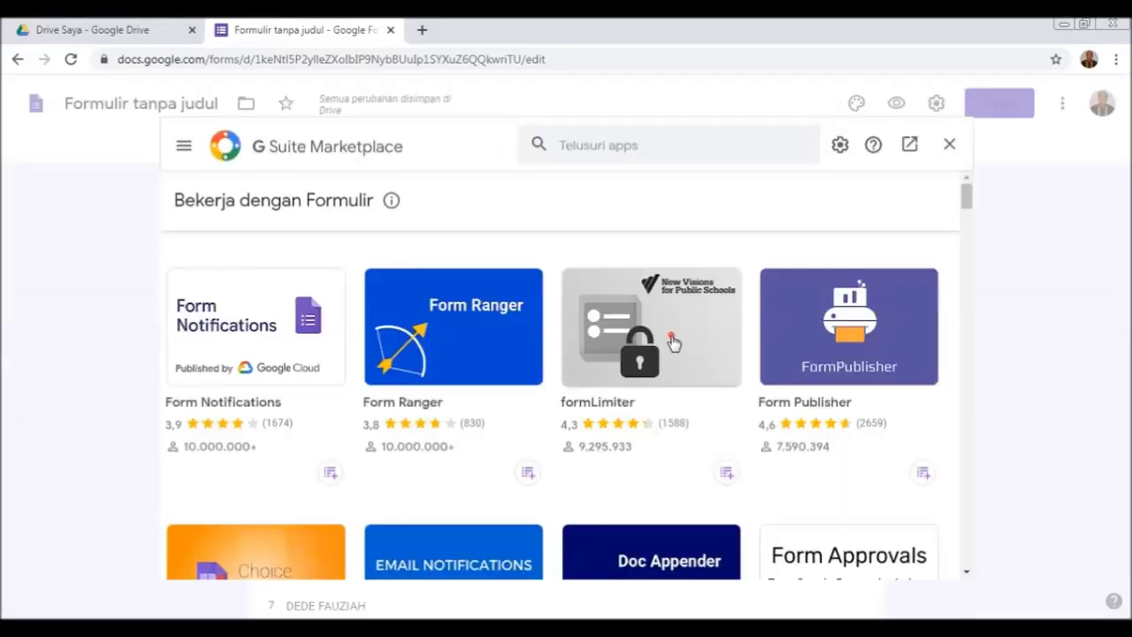
pyautogui.click(673, 341)
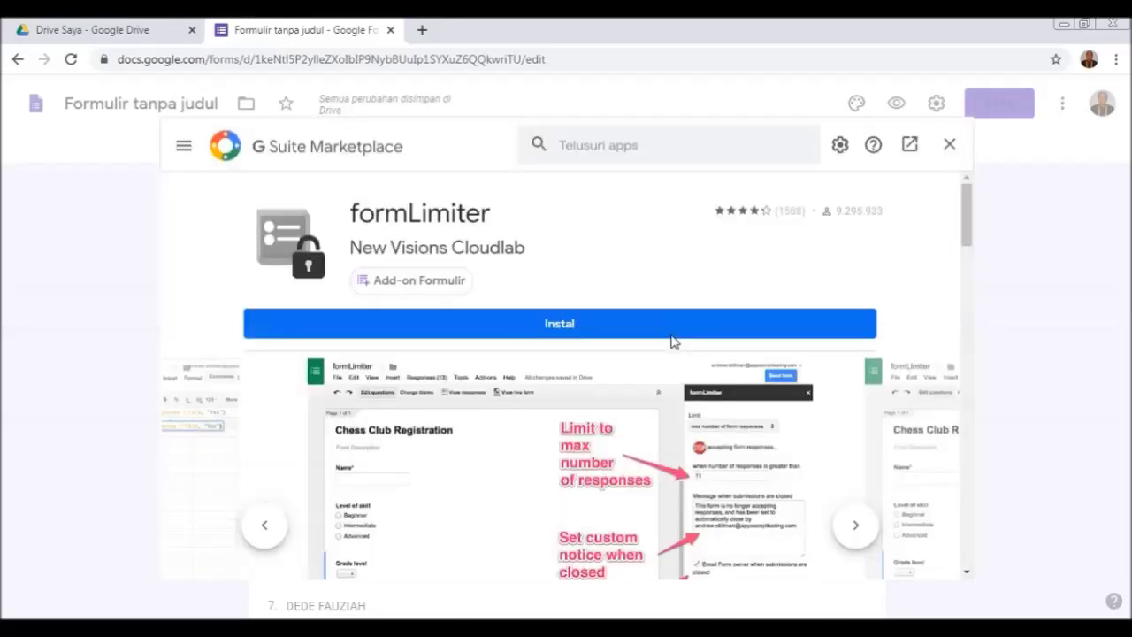
pyautogui.click(469, 329)
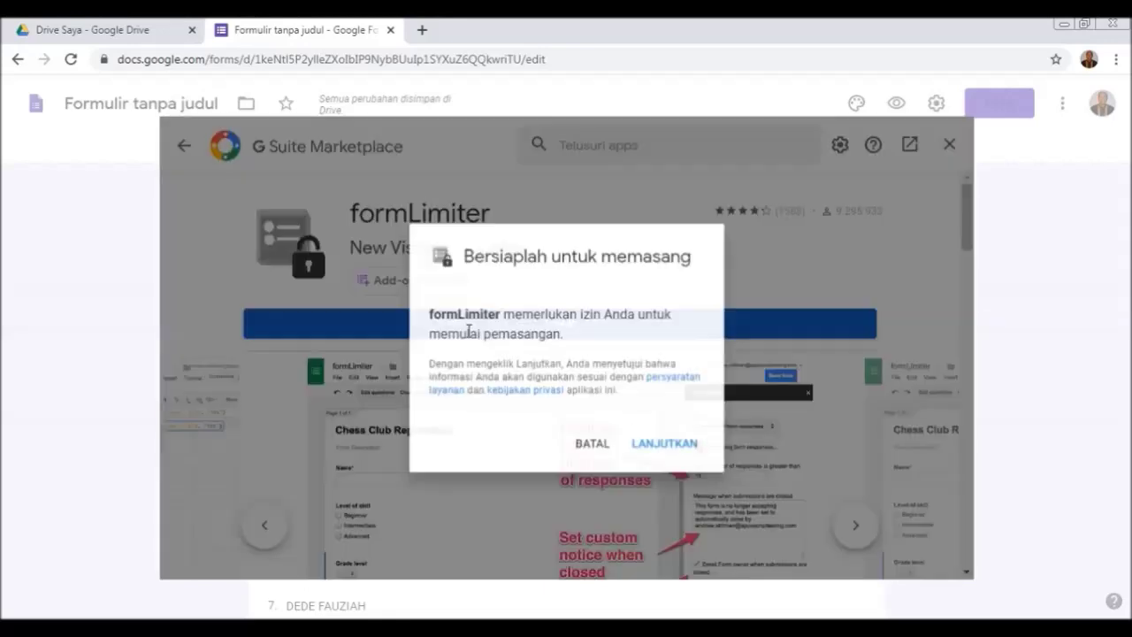
# Authorize formLimiter with the signed-in Google account, finish the installation and close the marketplace.
pyautogui.click(687, 453)
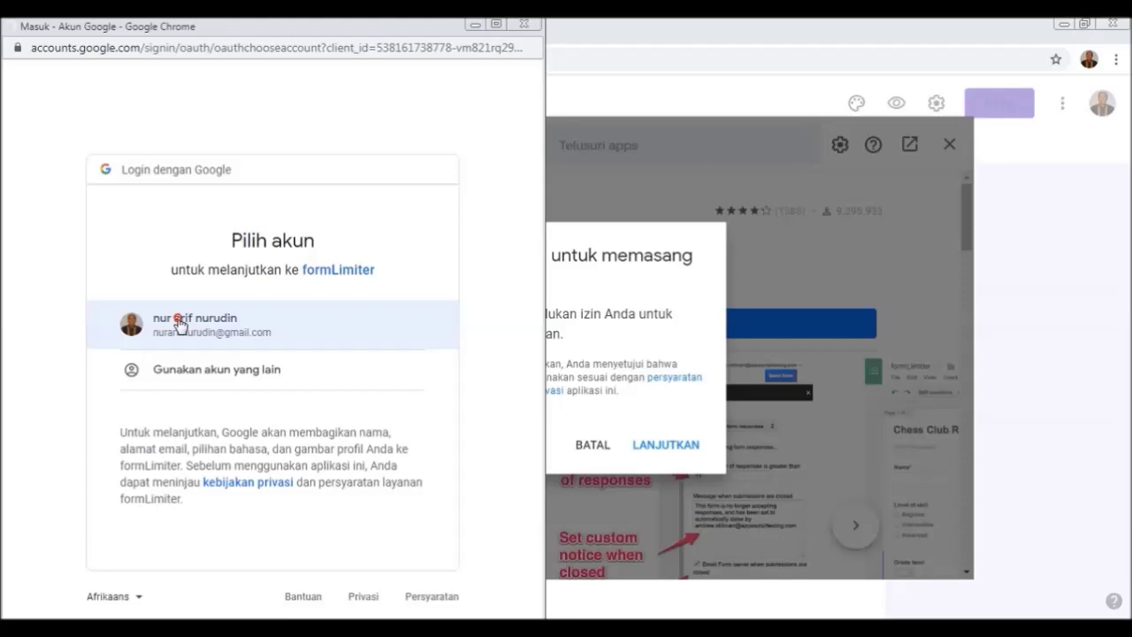
pyautogui.click(178, 320)
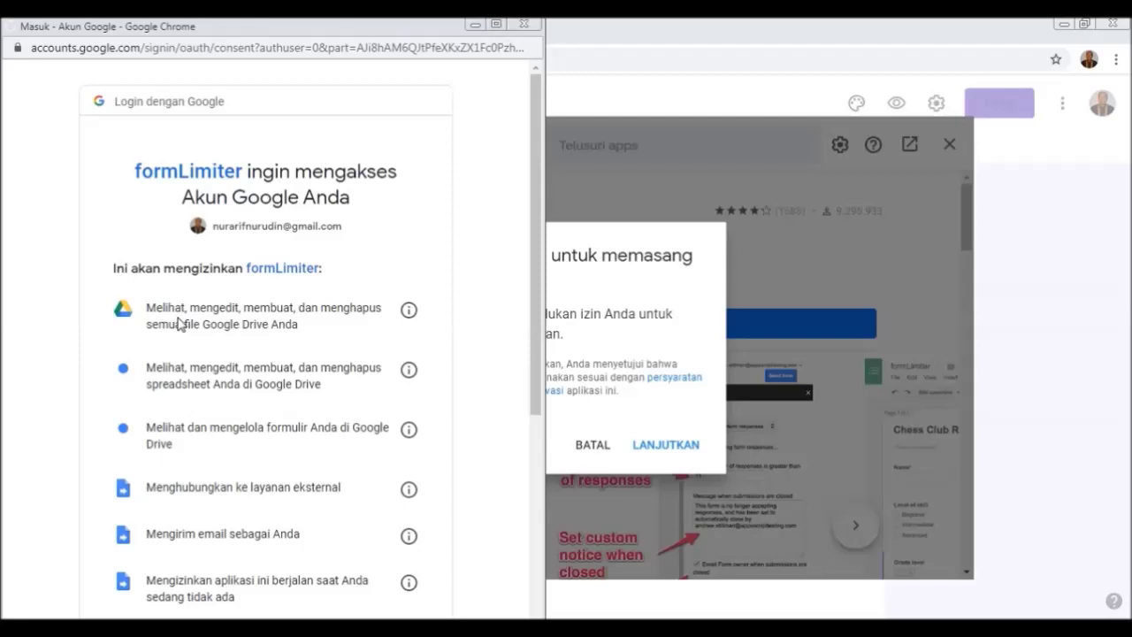
pyautogui.moveTo(537, 165); pyautogui.dragTo(521, 486)
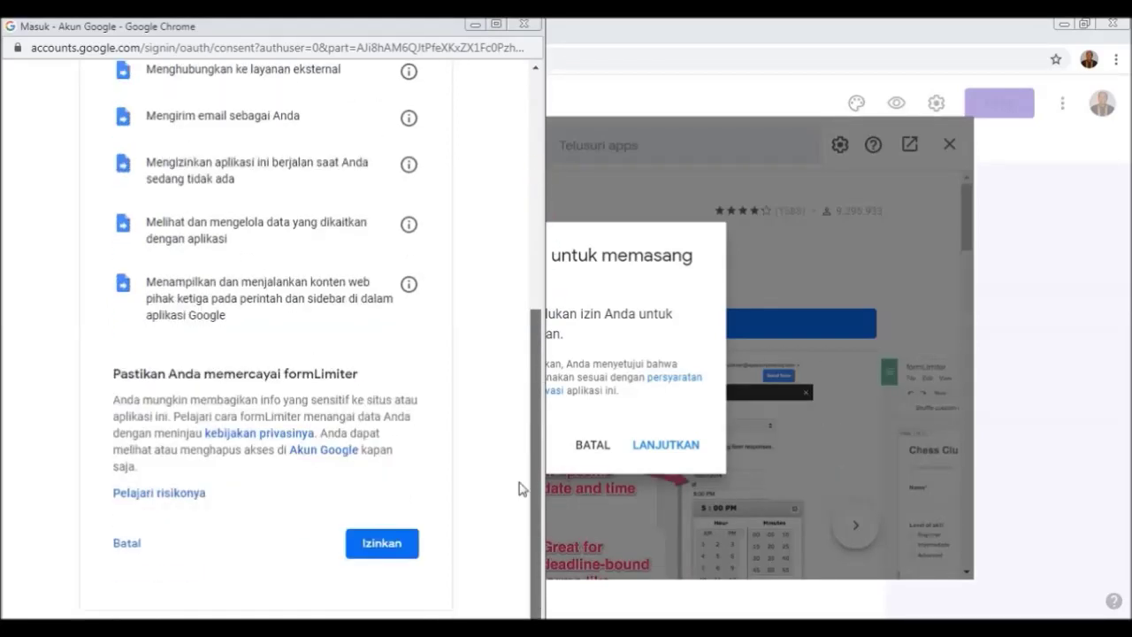
pyautogui.click(388, 549)
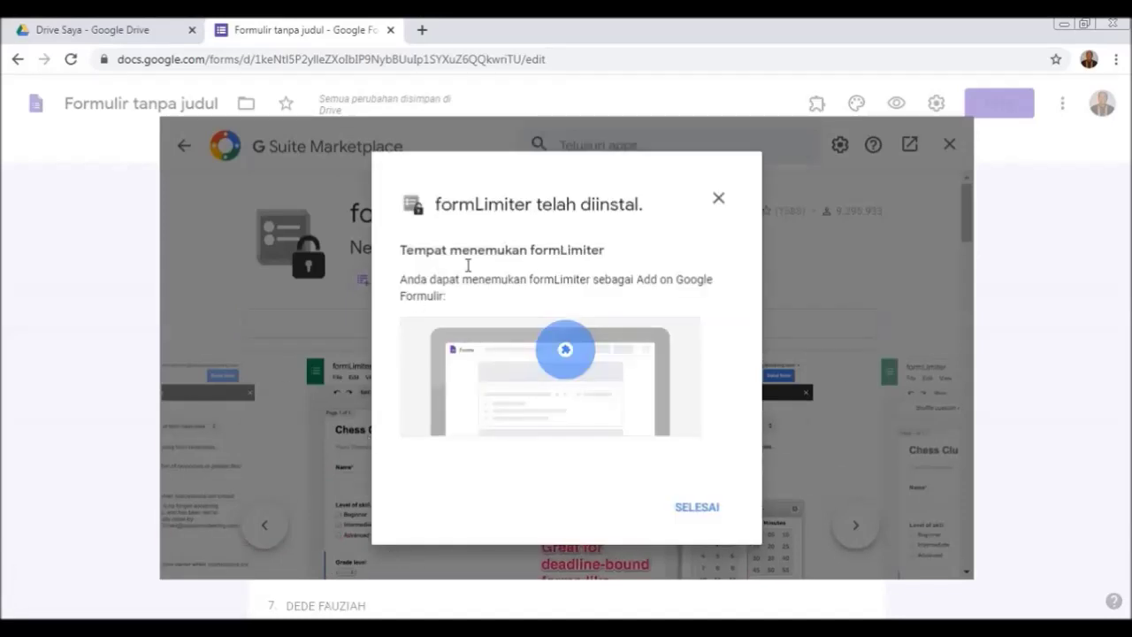
pyautogui.click(697, 508)
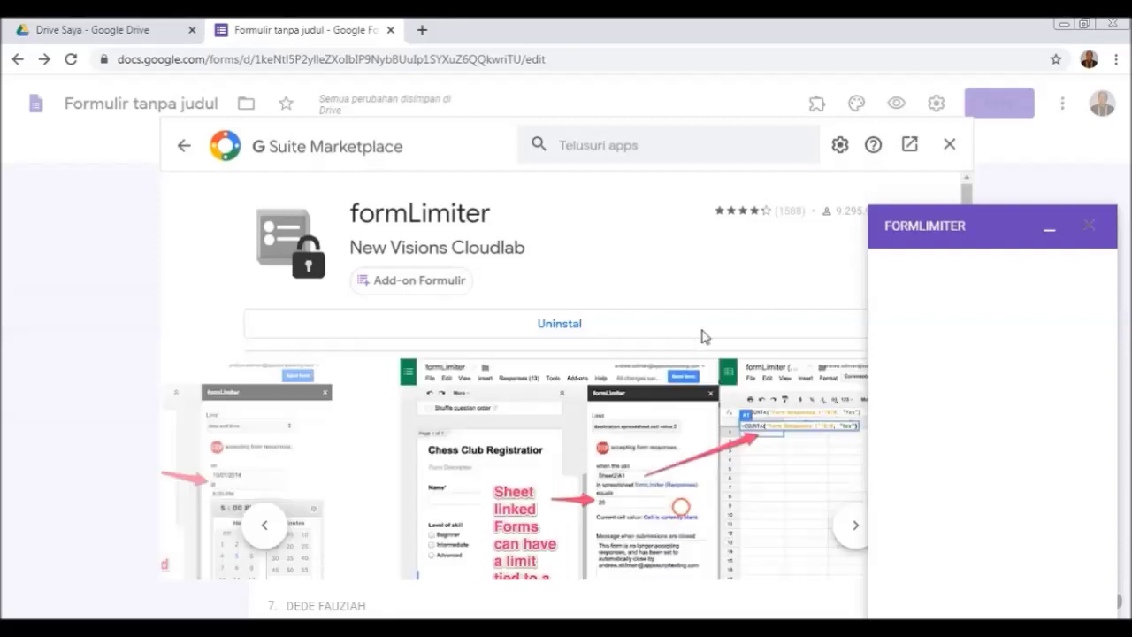
pyautogui.click(951, 145)
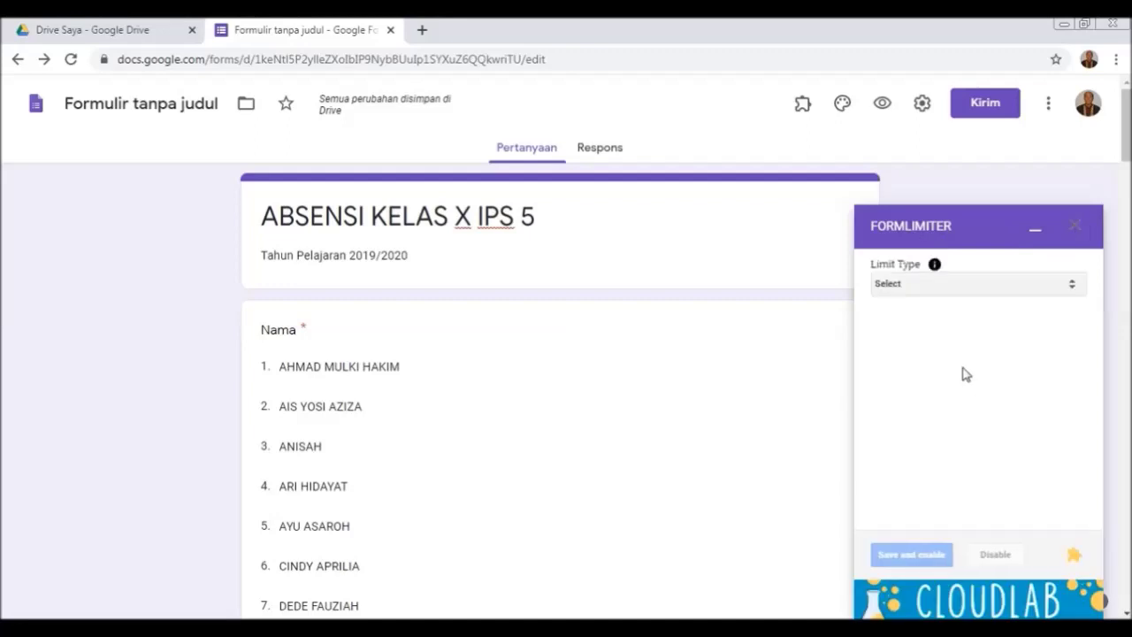
# Set the formLimiter limit type to date and time, with 04/13/2020 as the due date.
pyautogui.click(1056, 294)
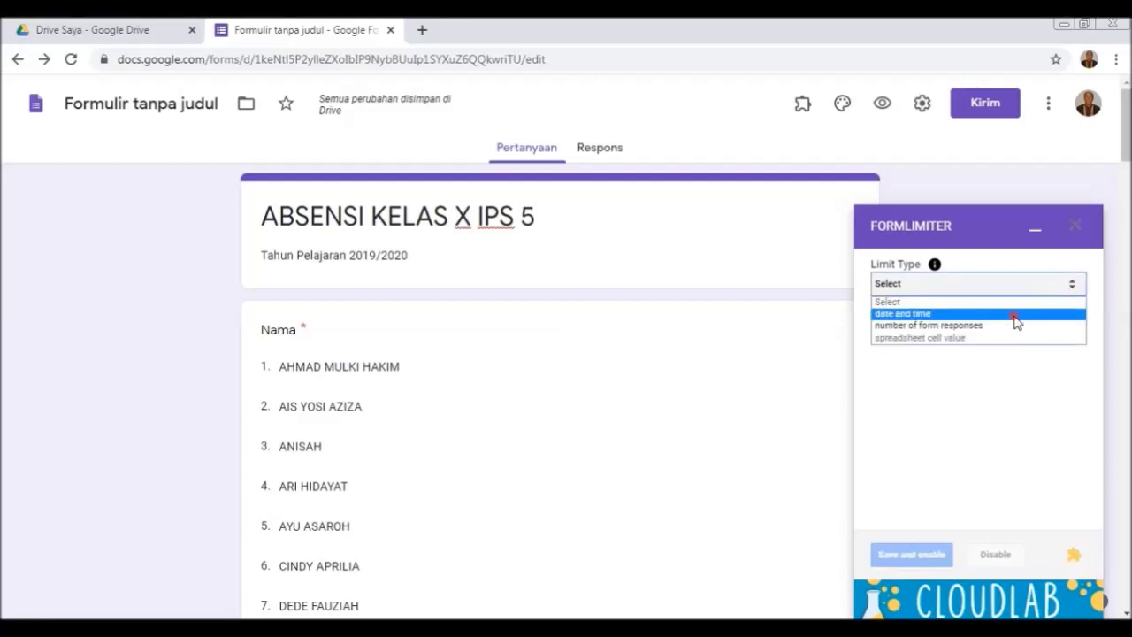
pyautogui.click(1015, 315)
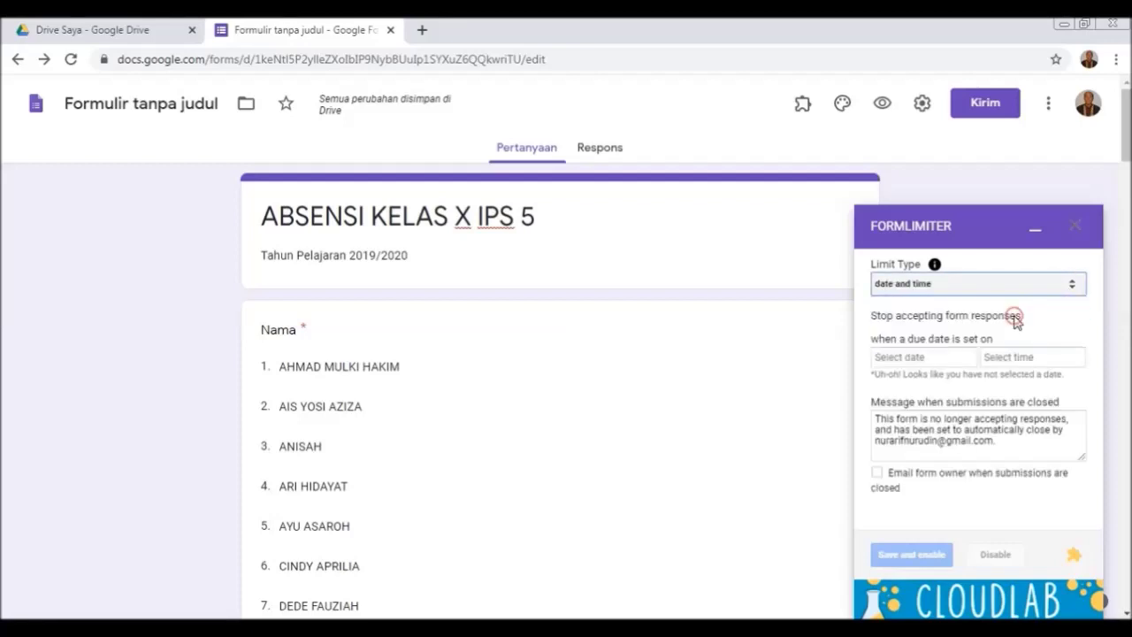
pyautogui.click(952, 359)
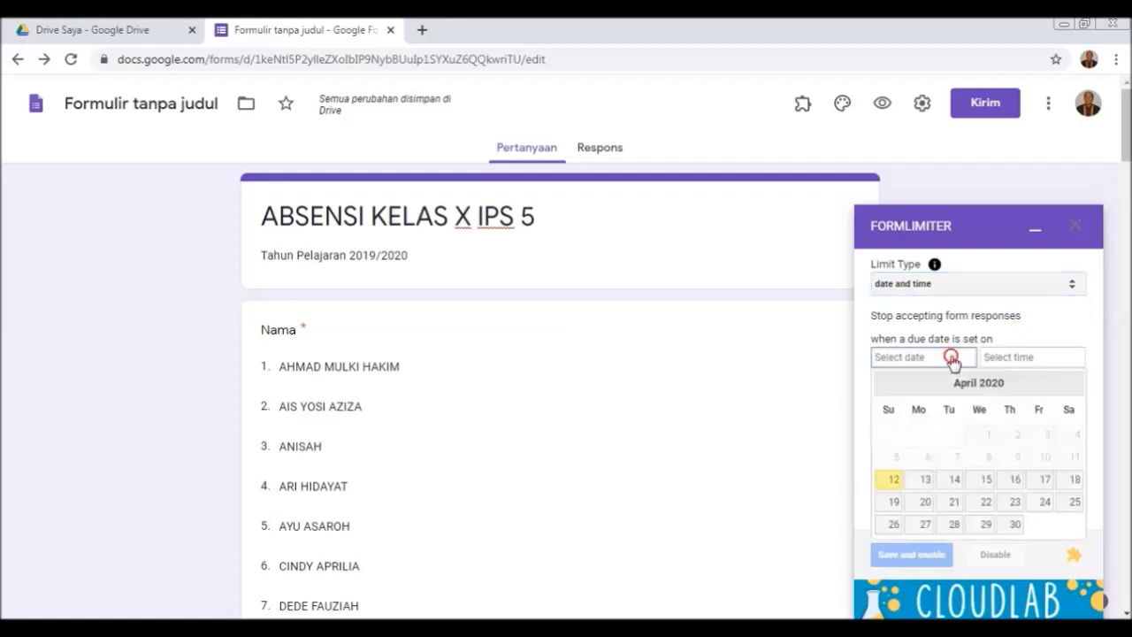
pyautogui.click(925, 481)
# Set the closing time to 3:00 PM, save and enable the limit, and close formLimiter.
pyautogui.click(1008, 363)
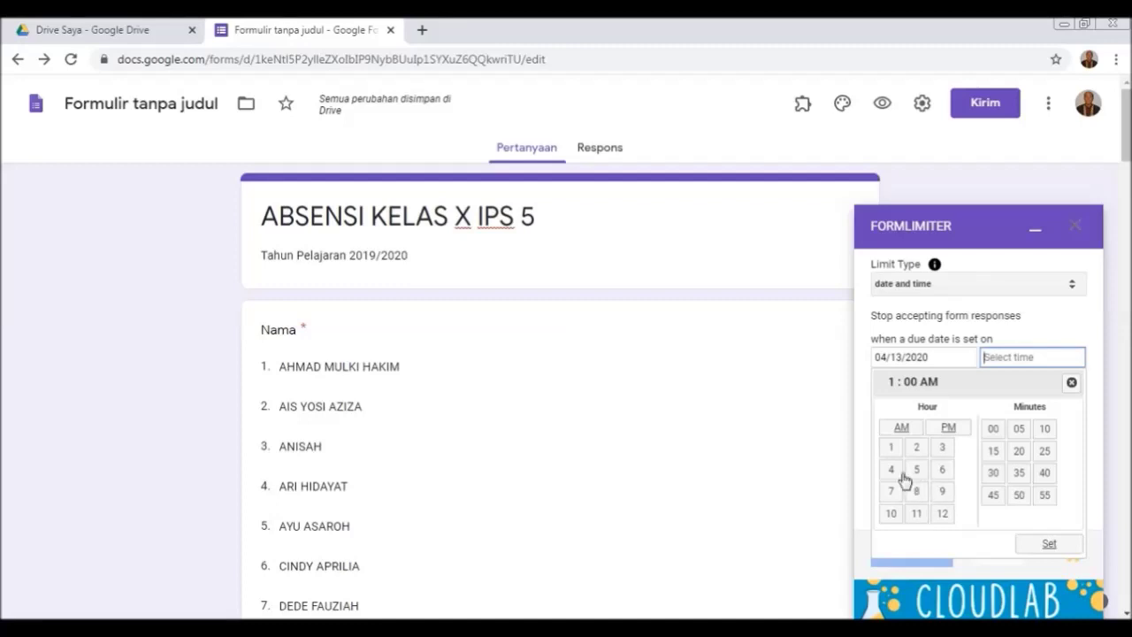
pyautogui.click(940, 448)
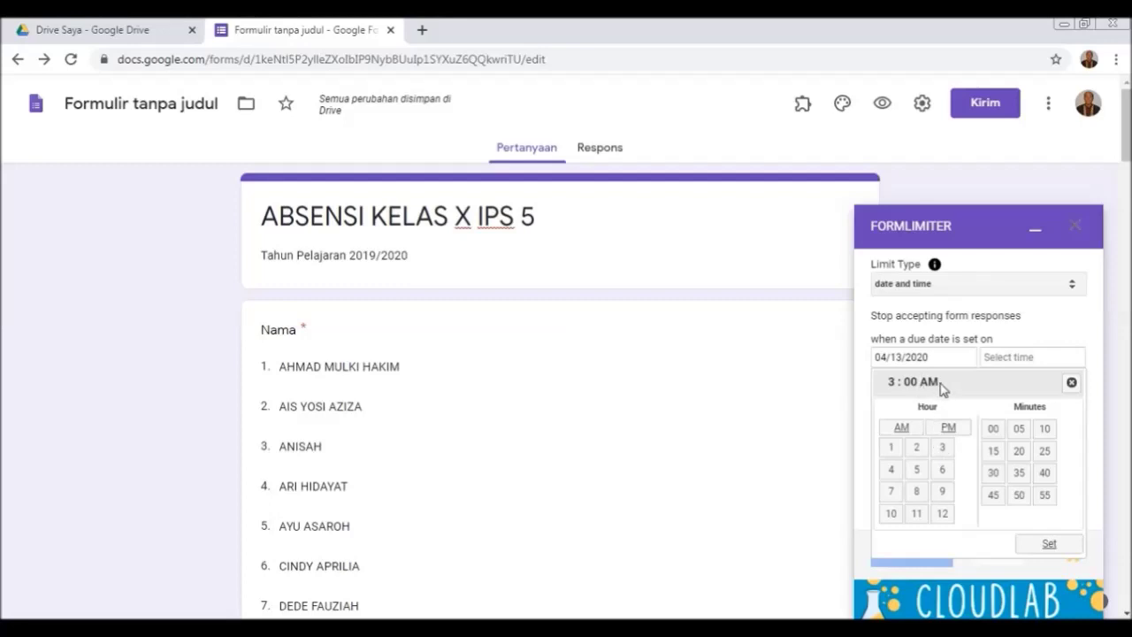
pyautogui.click(955, 434)
pyautogui.click(1040, 544)
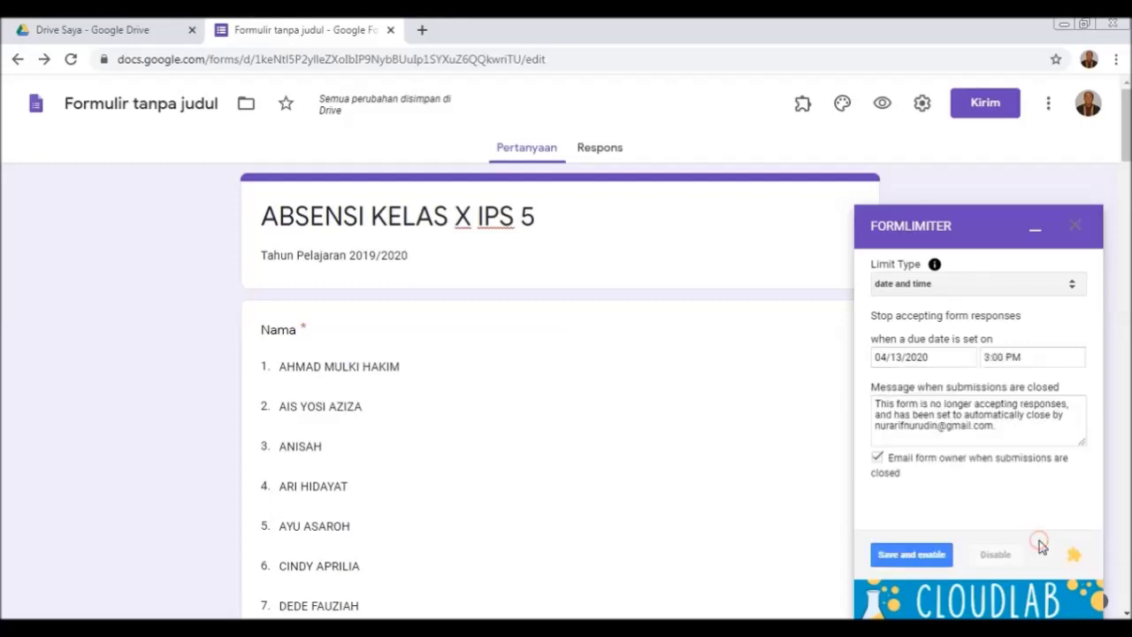
pyautogui.click(942, 557)
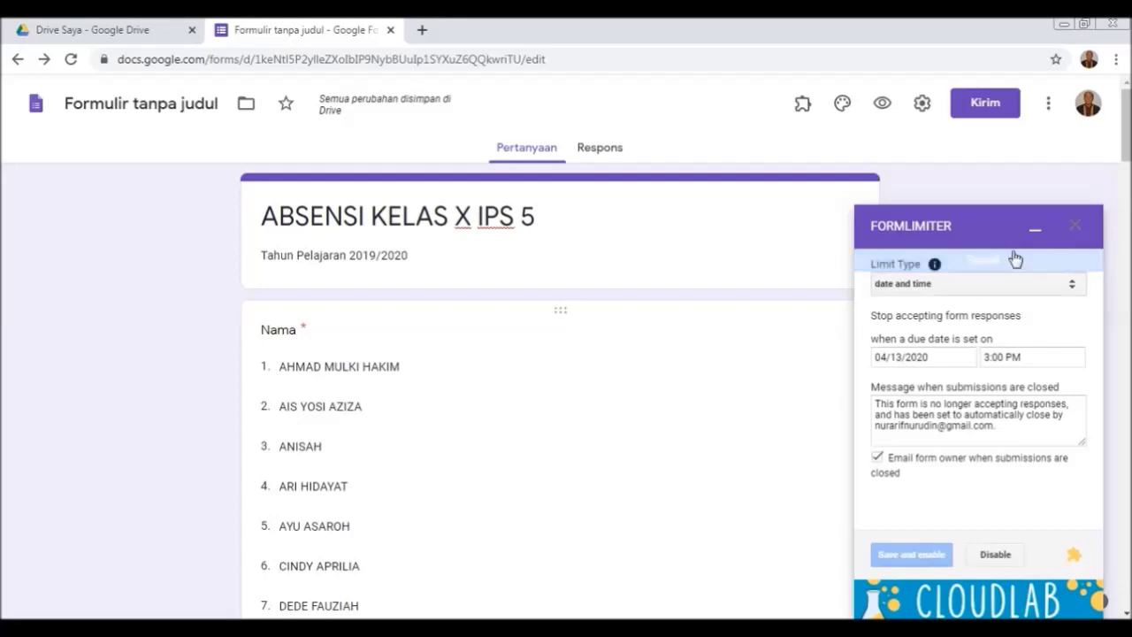
pyautogui.click(1077, 228)
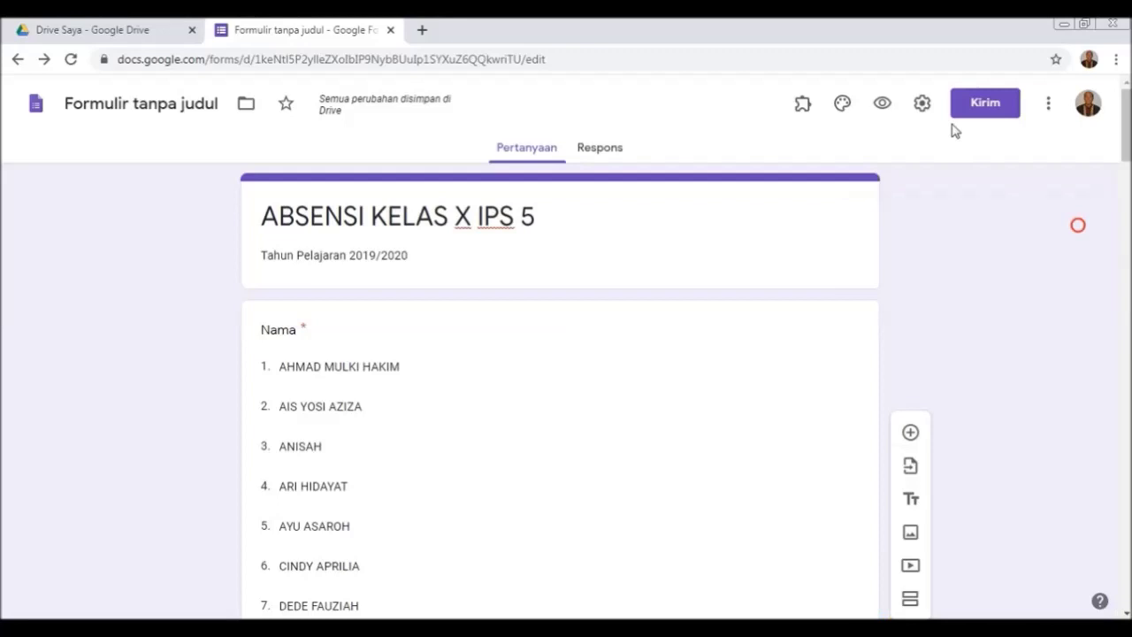
# Generate a shortened share link for the attendance form and copy it.
pyautogui.click(970, 113)
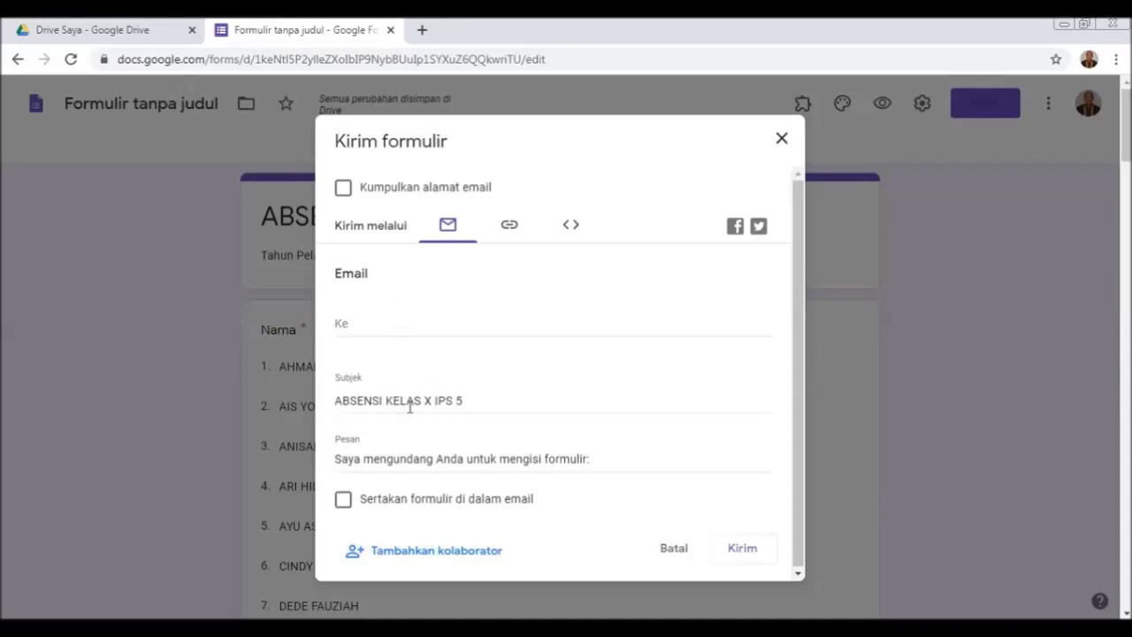
pyautogui.click(510, 232)
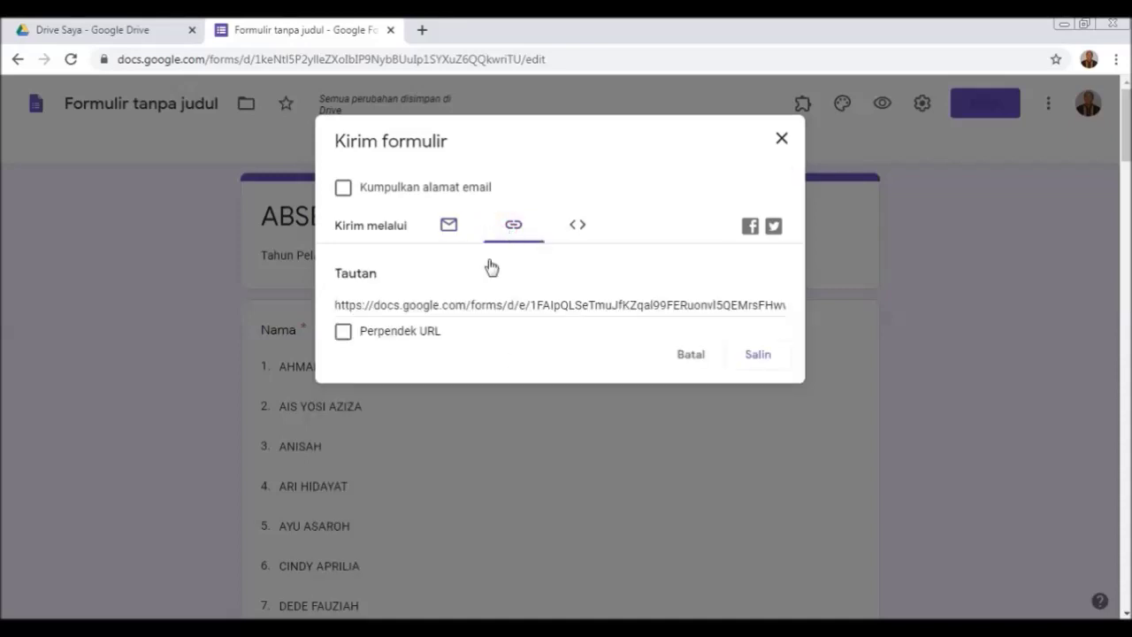
pyautogui.click(365, 333)
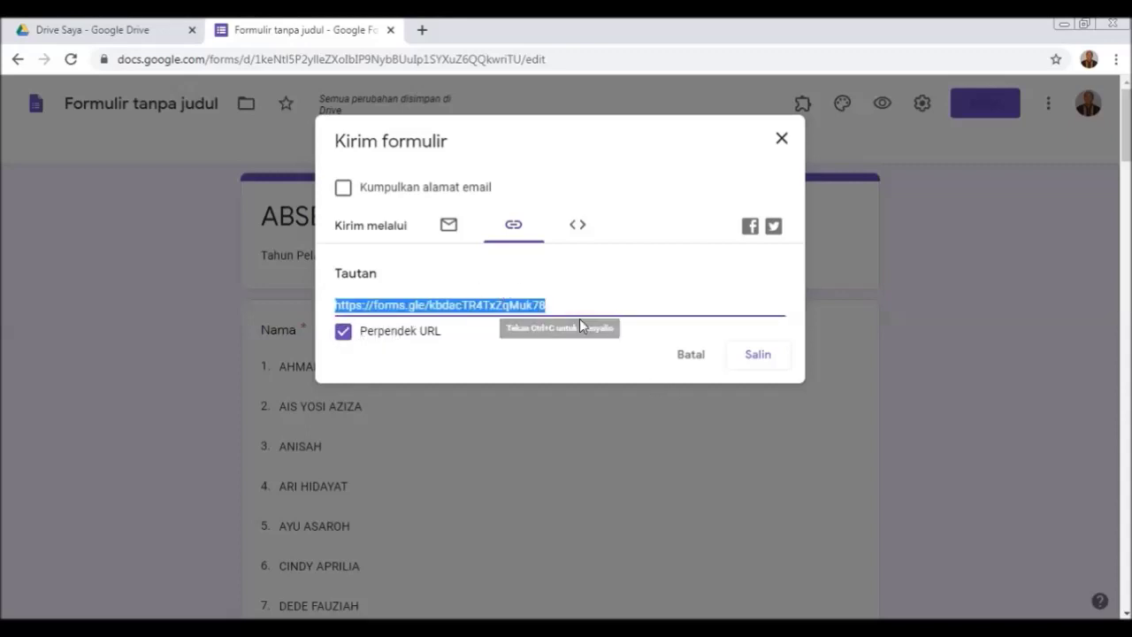
pyautogui.click(768, 370)
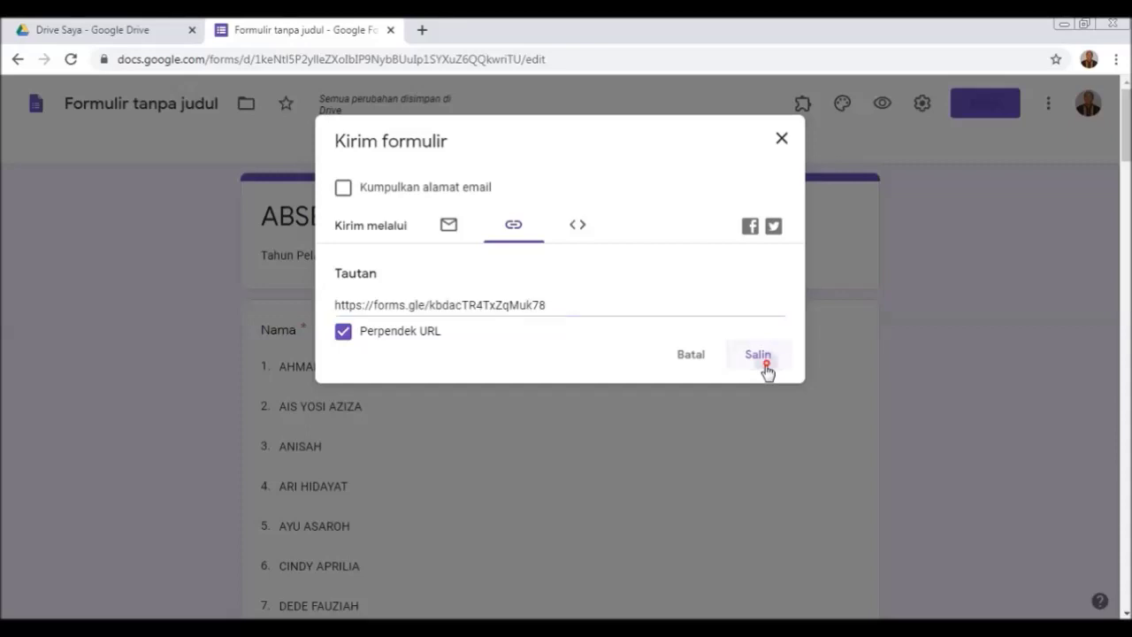
# Find the Bitly login page in a new browser tab and log in with the existing Google account.
pyautogui.click(426, 32)
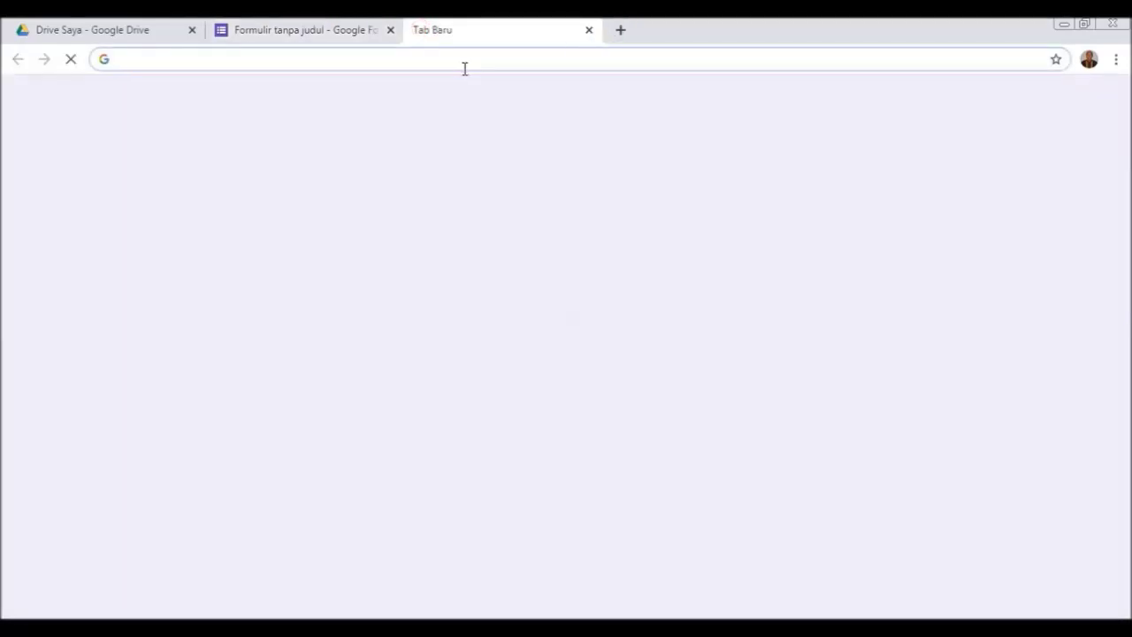
pyautogui.write('bit')
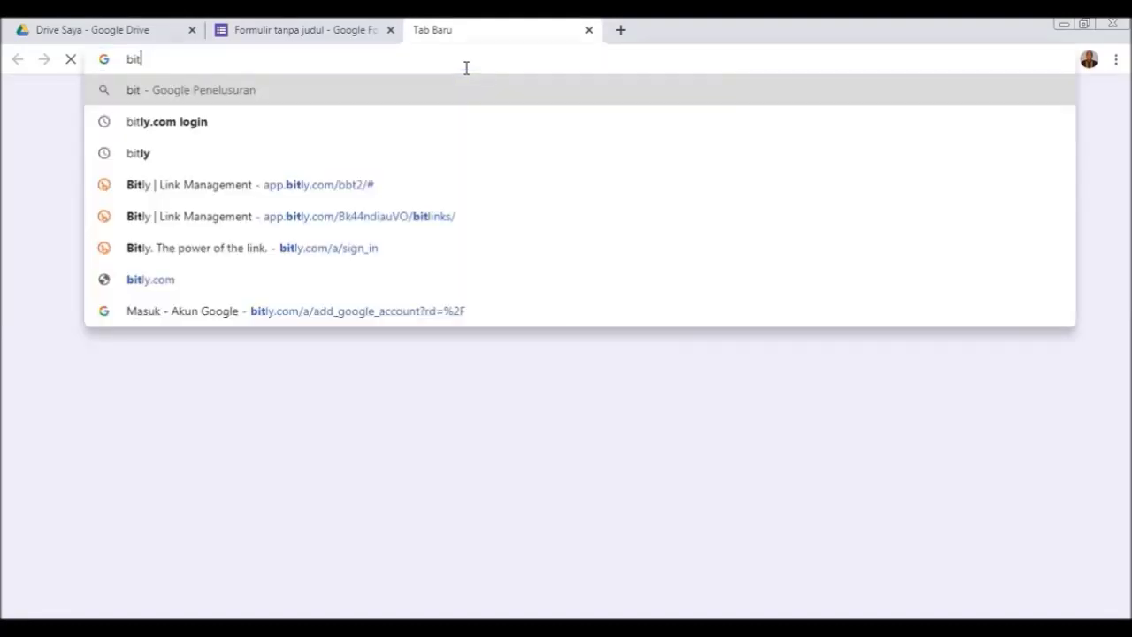
pyautogui.write('ly')
pyautogui.click(129, 123)
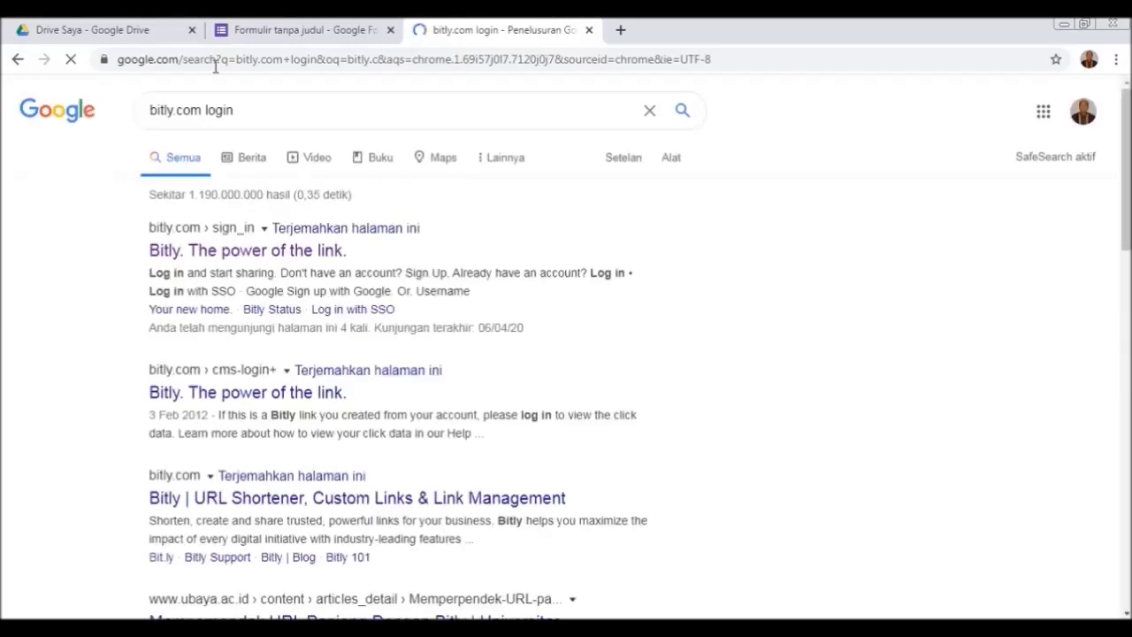
pyautogui.click(299, 254)
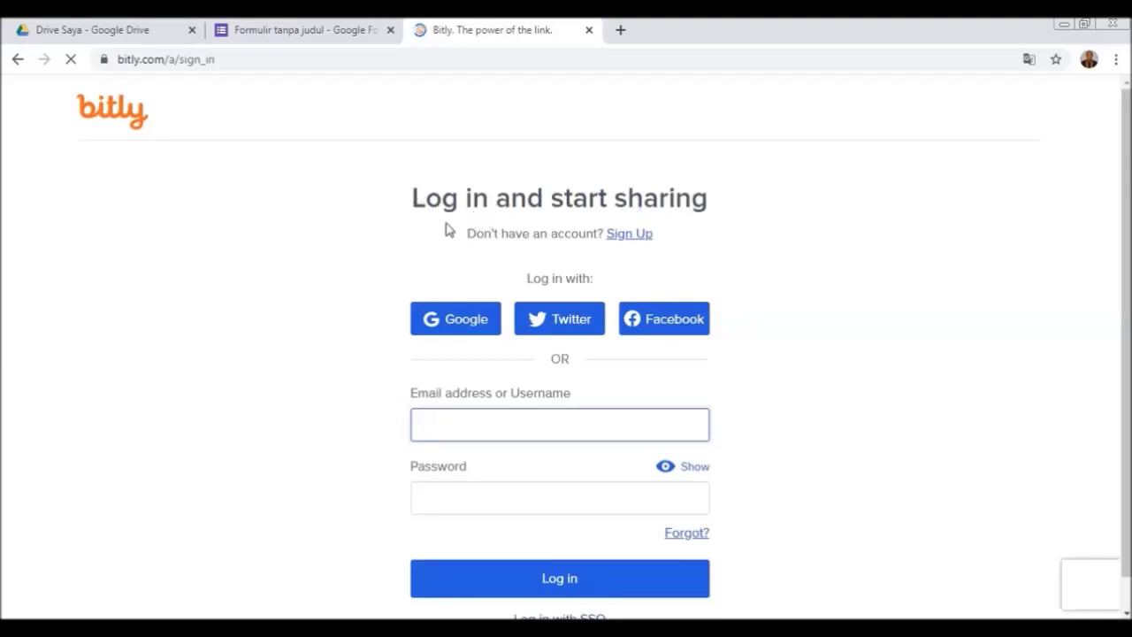
pyautogui.click(455, 325)
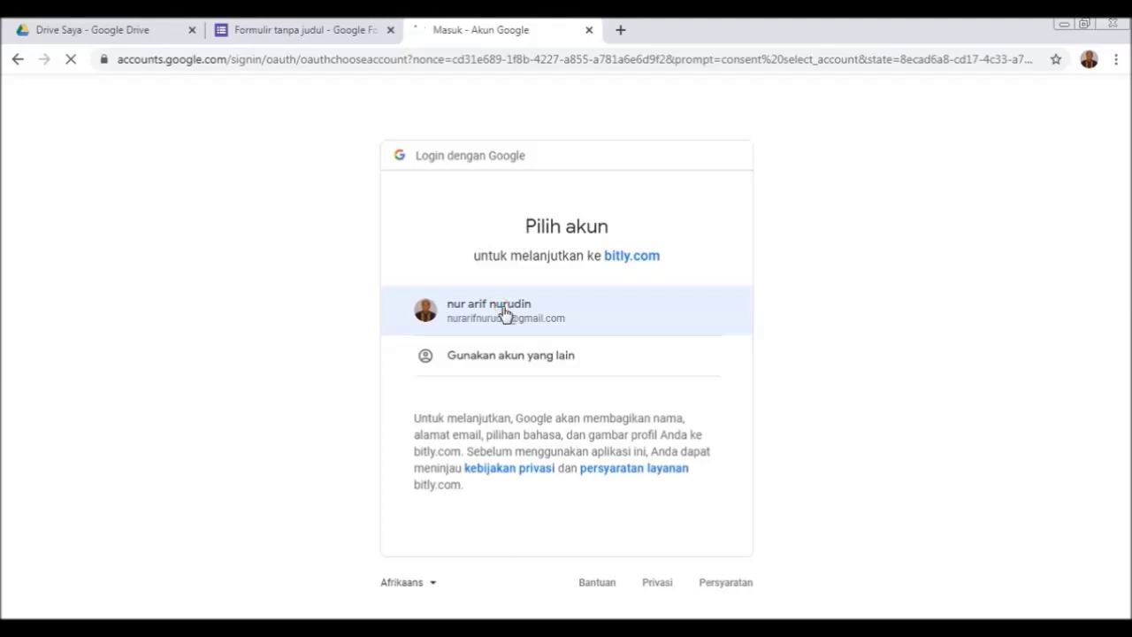
pyautogui.click(506, 314)
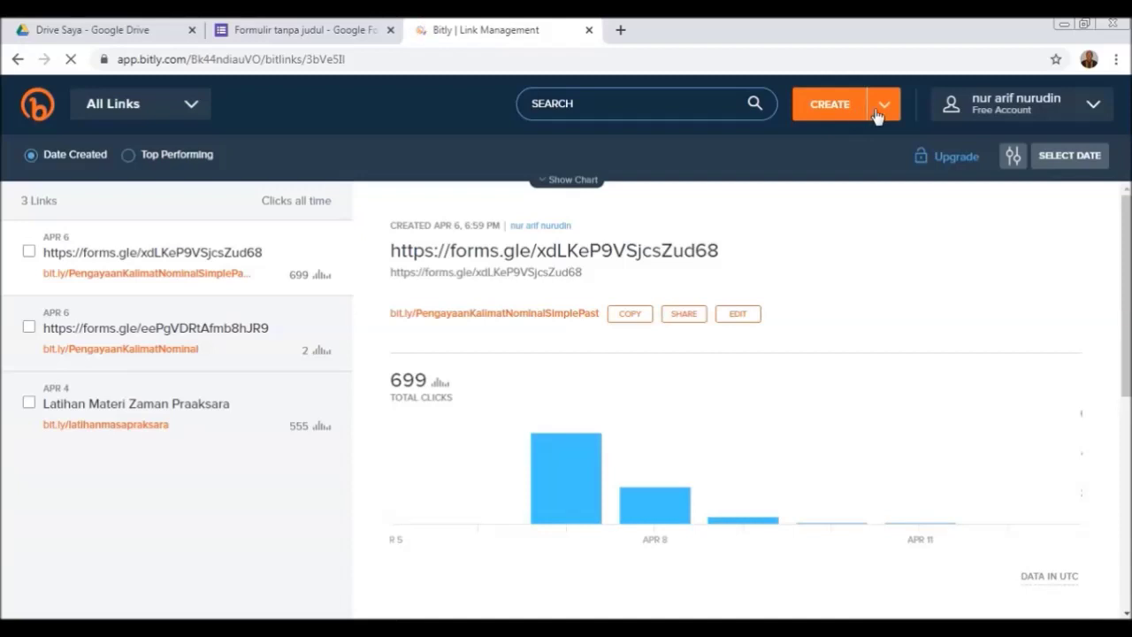
# Create a new Bitly link from the copied attendance form URL.
pyautogui.click(879, 113)
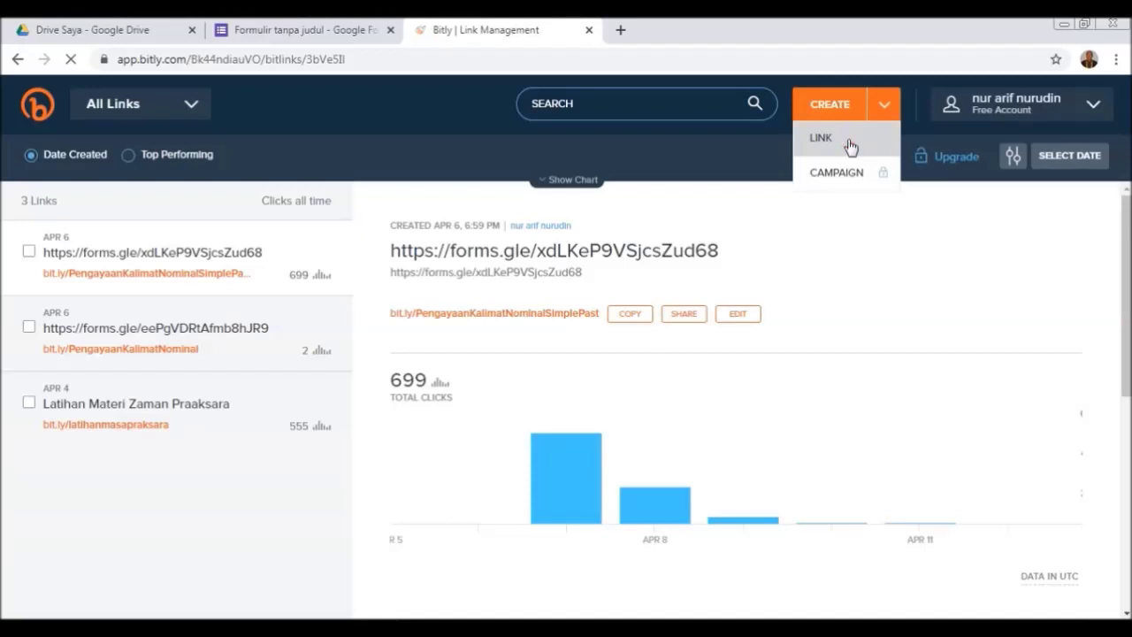
pyautogui.click(848, 140)
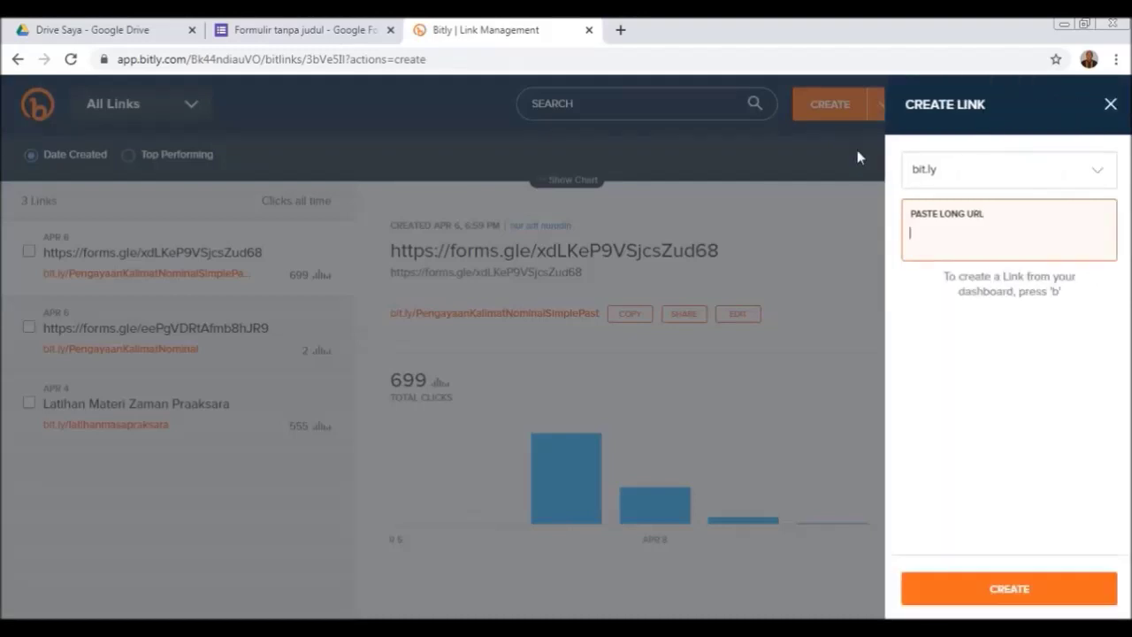
pyautogui.rightClick(945, 234)
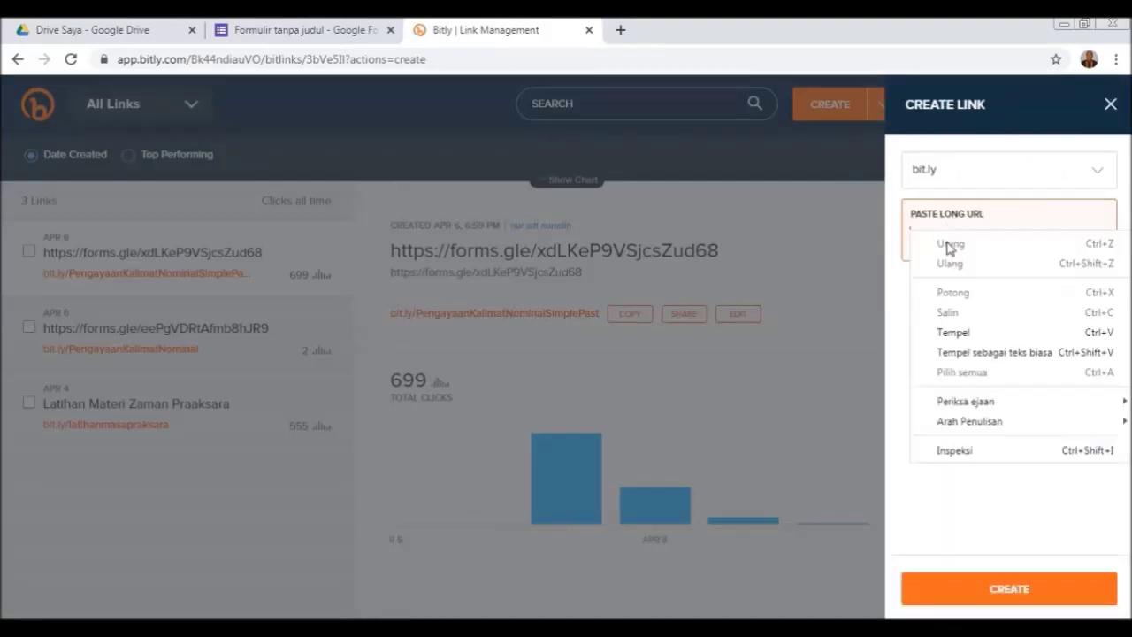
pyautogui.click(969, 333)
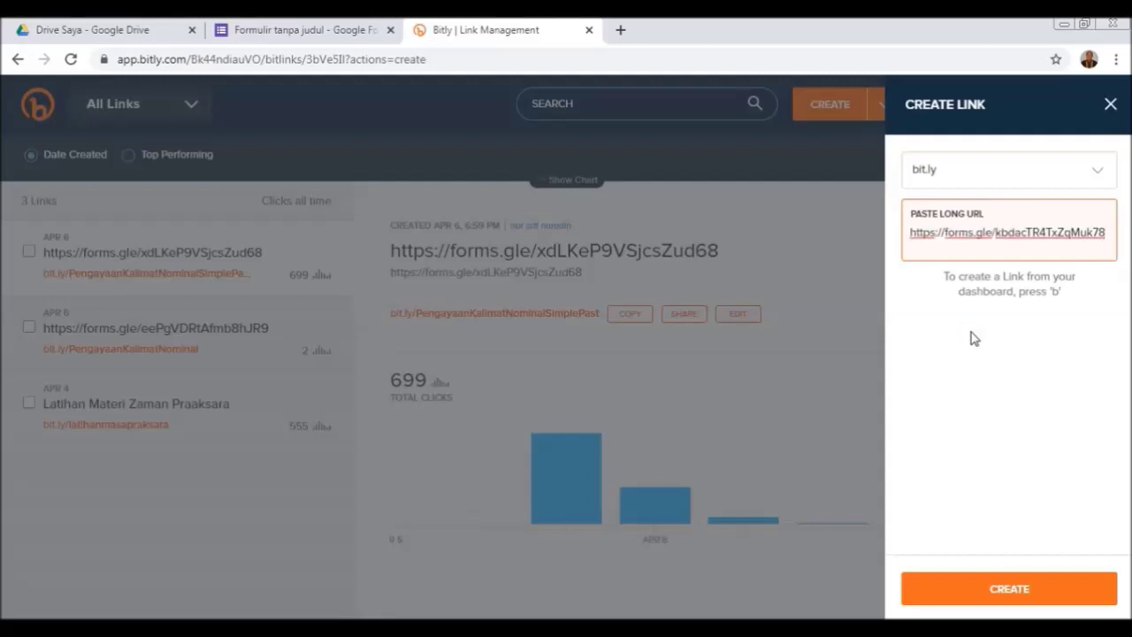
pyautogui.click(977, 599)
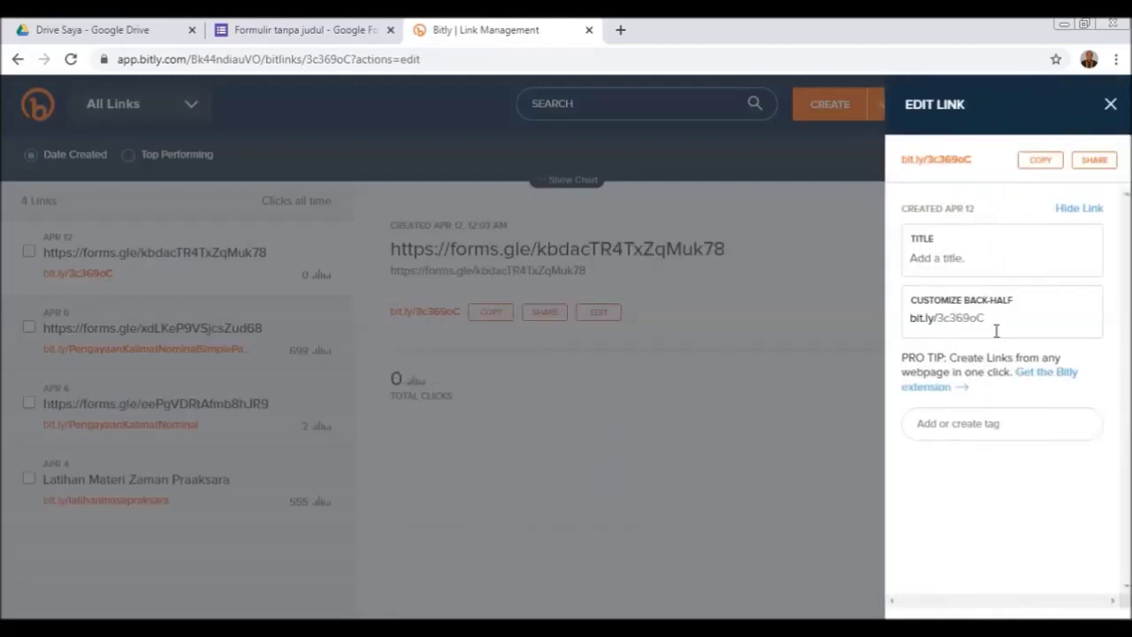
# Customize the new link's back-half as AbsensiTgl13April and save the change.
pyautogui.click(997, 322)
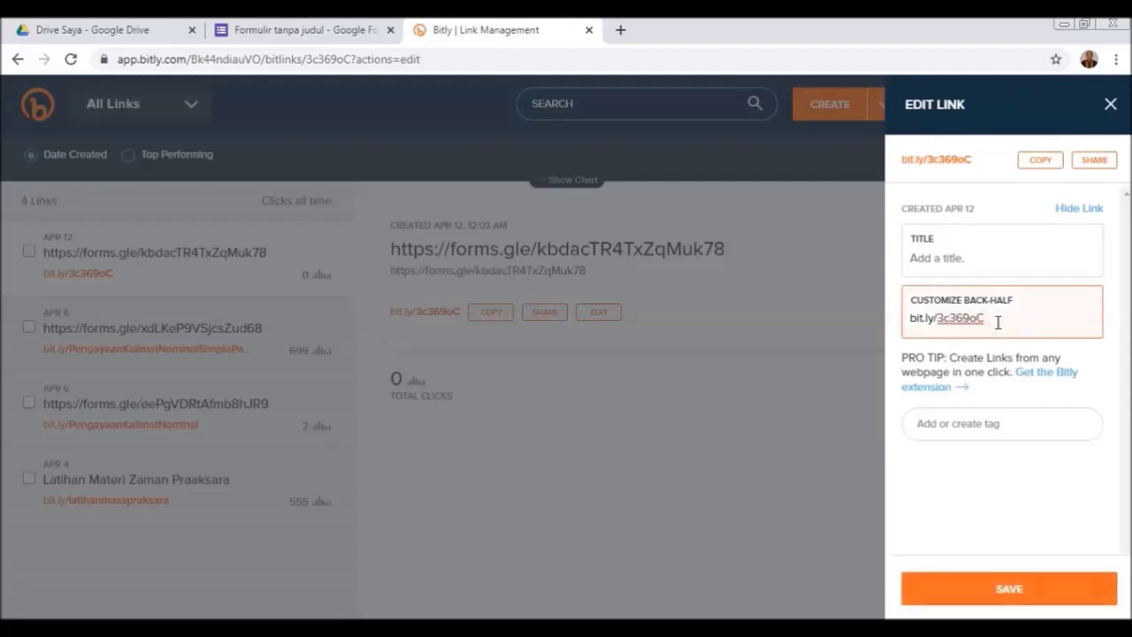
pyautogui.press('BackSpace')
pyautogui.press('BackSpace')
pyautogui.press('BackSpace')
pyautogui.press('BackSpace')
pyautogui.press('BackSpace')
pyautogui.press('BackSpace')
pyautogui.press('BackSpace')
pyautogui.write('AbsensiTgl18A')
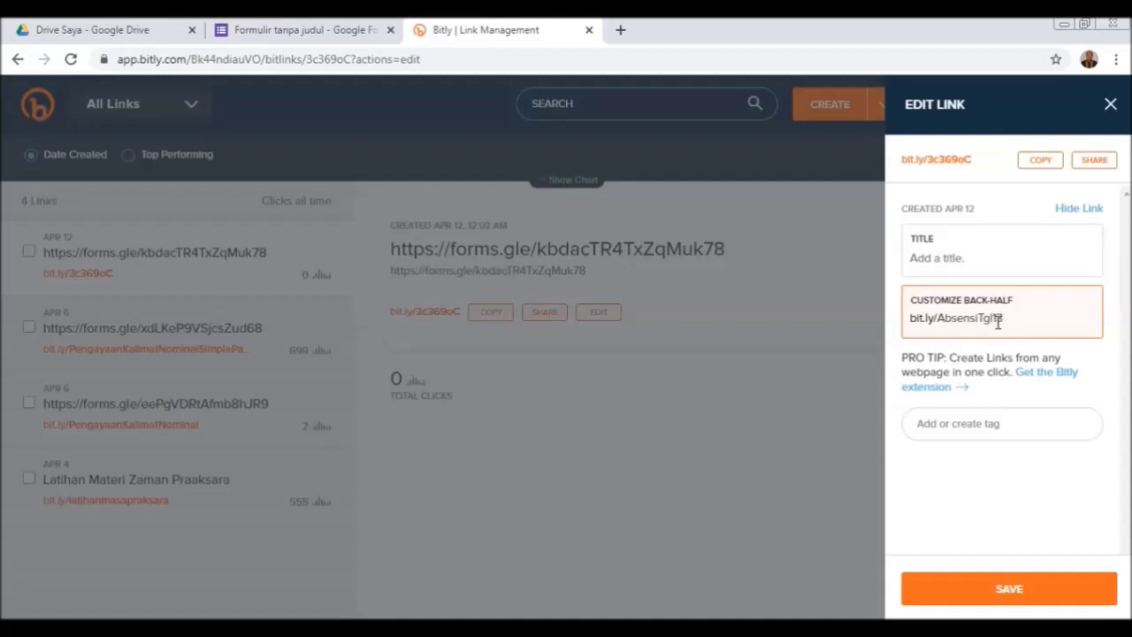
pyautogui.write('pril')
pyautogui.click(998, 323)
pyautogui.press('BackSpace')
pyautogui.write('3')
pyautogui.click(1038, 311)
pyautogui.click(1014, 591)
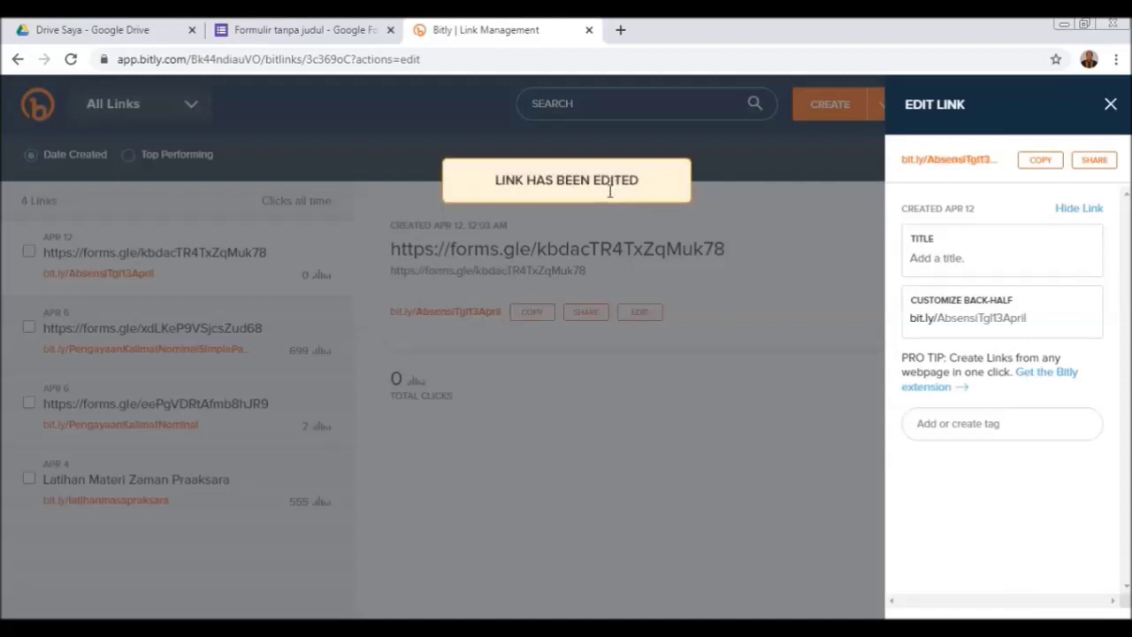
# Copy the customized short link and open the X- Social Five 19/20 group chat in WhatsApp Web in a new browser tab.
pyautogui.click(1037, 165)
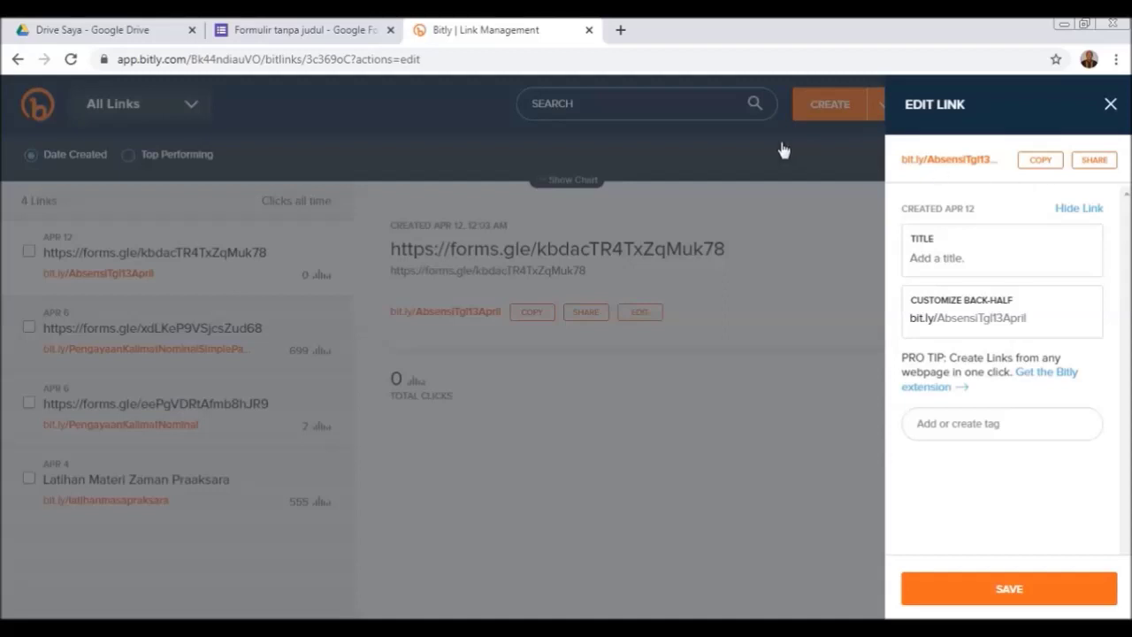
pyautogui.click(621, 31)
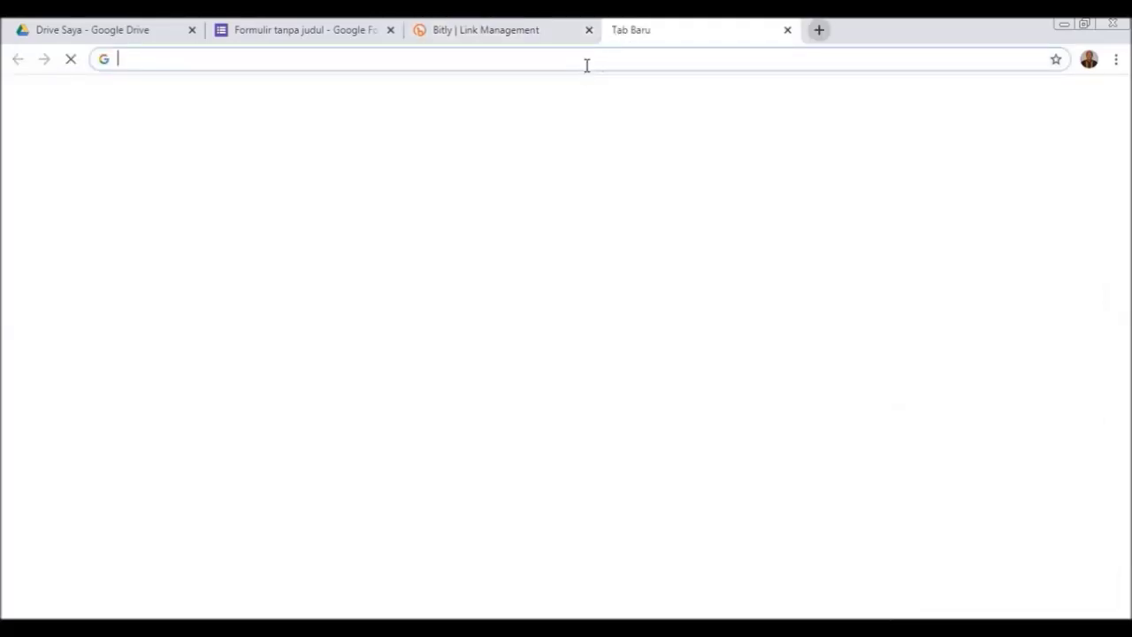
pyautogui.write('wa')
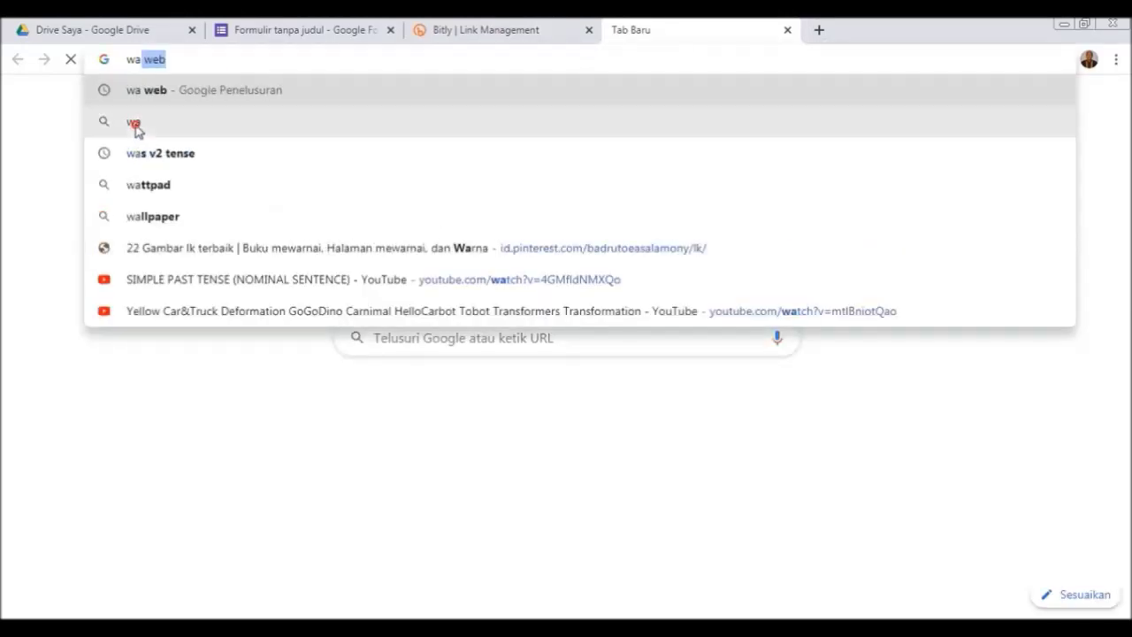
pyautogui.click(135, 129)
pyautogui.click(225, 258)
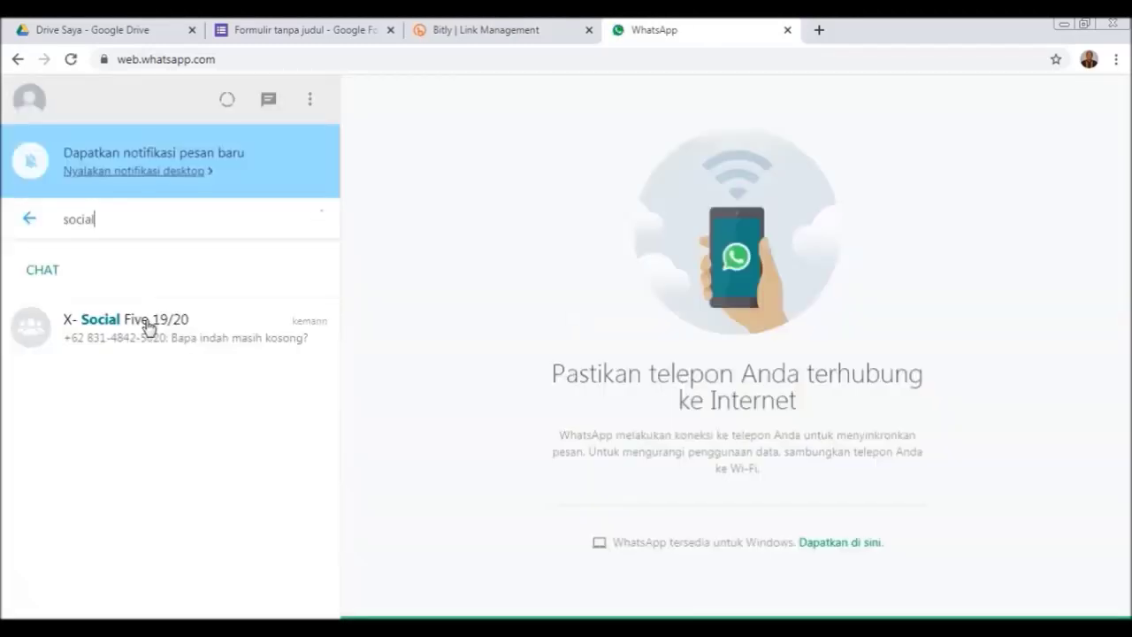
pyautogui.click(149, 328)
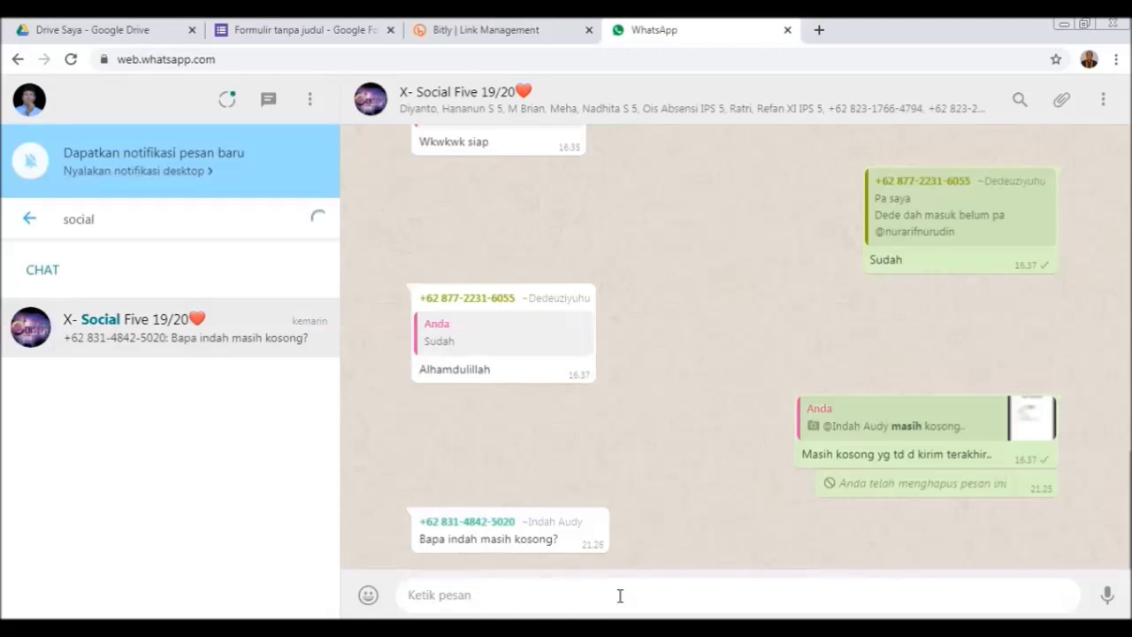
# Paste the Bitly short link into the class group chat and send it.
pyautogui.rightClick(620, 593)
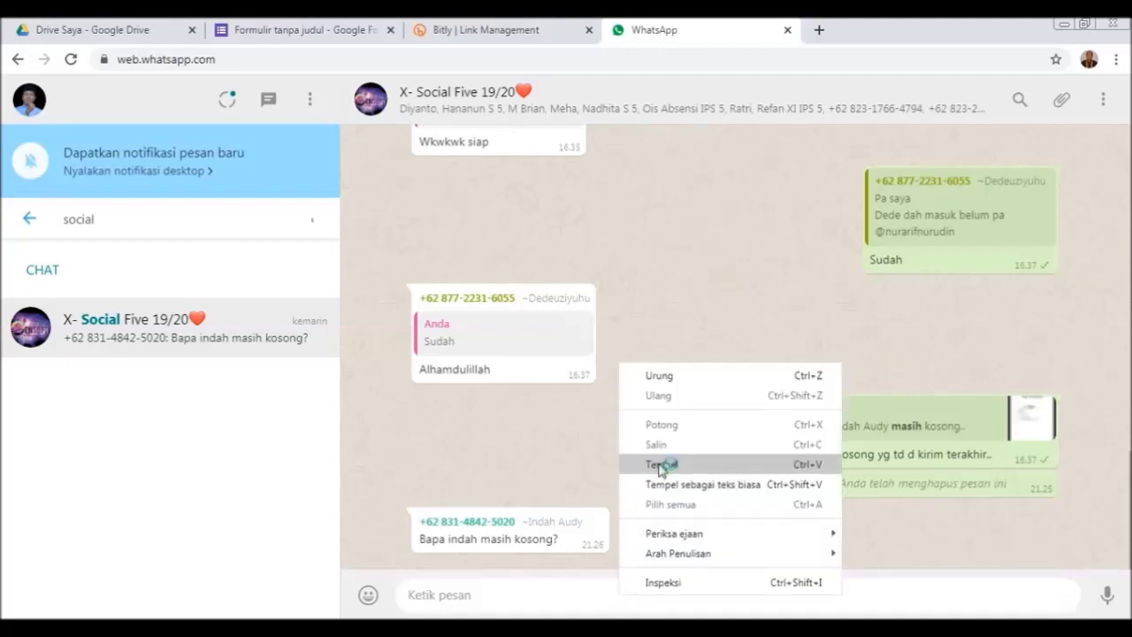
pyautogui.click(673, 467)
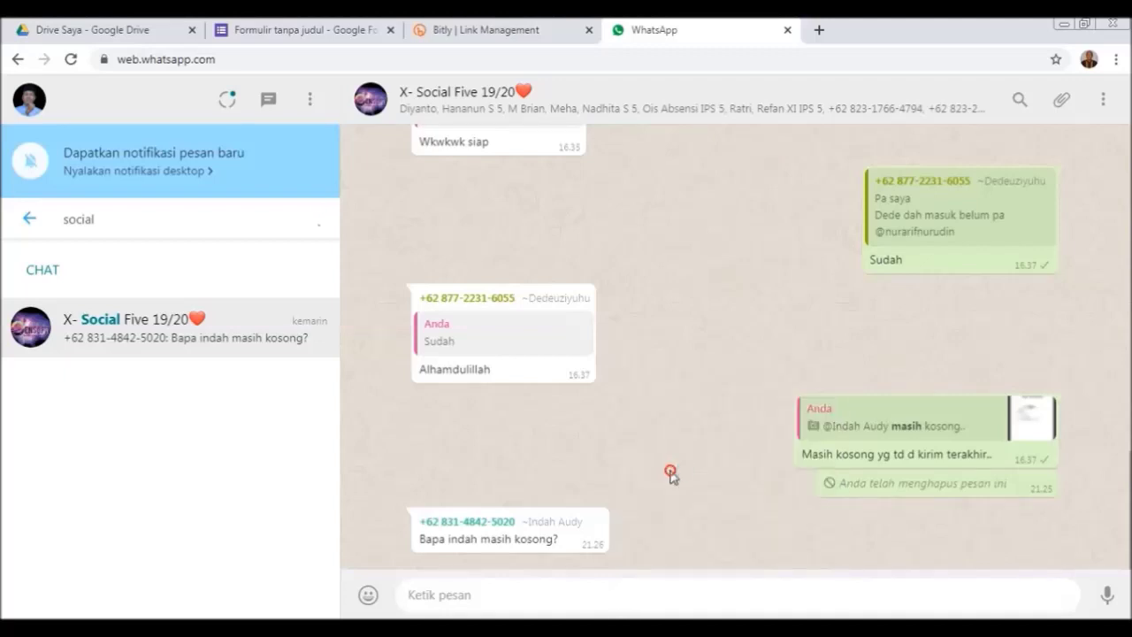
pyautogui.hotkey('ctrl', 'v')
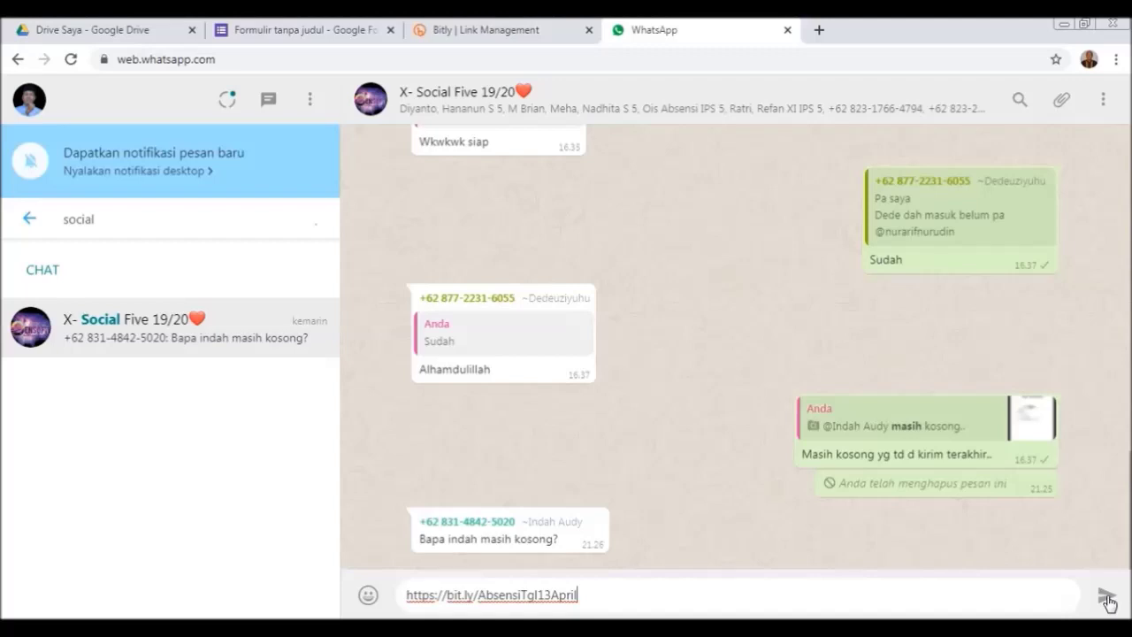
pyautogui.click(1107, 598)
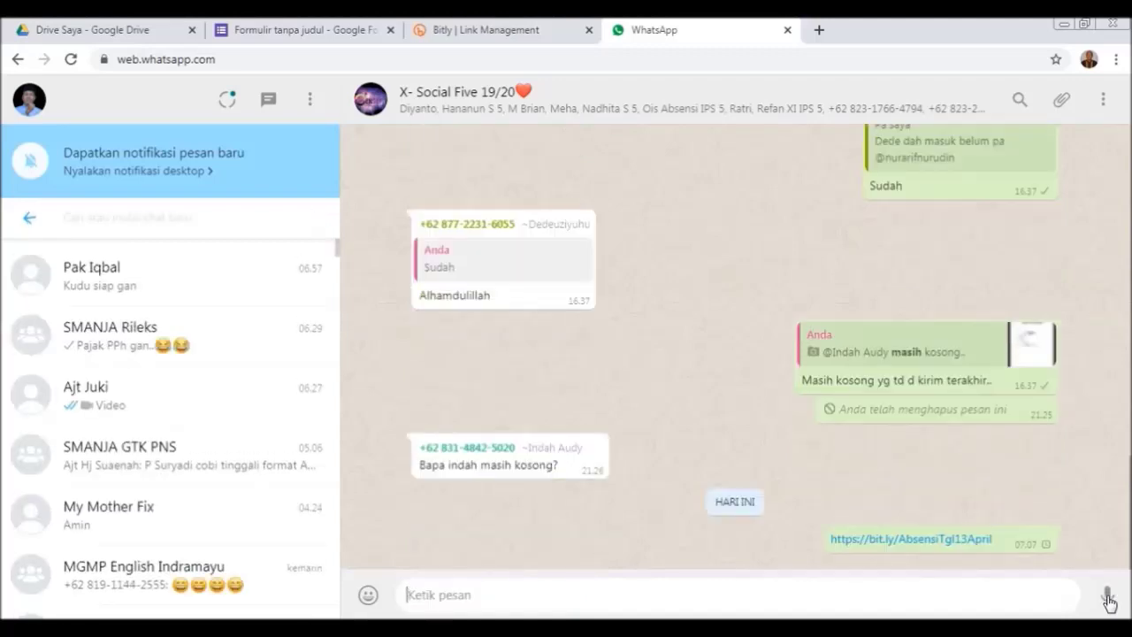
# Return to the Google Forms tab, close the send dialog, and rename the form file as ABSENSI KELAS X IPS 5.
pyautogui.click(340, 30)
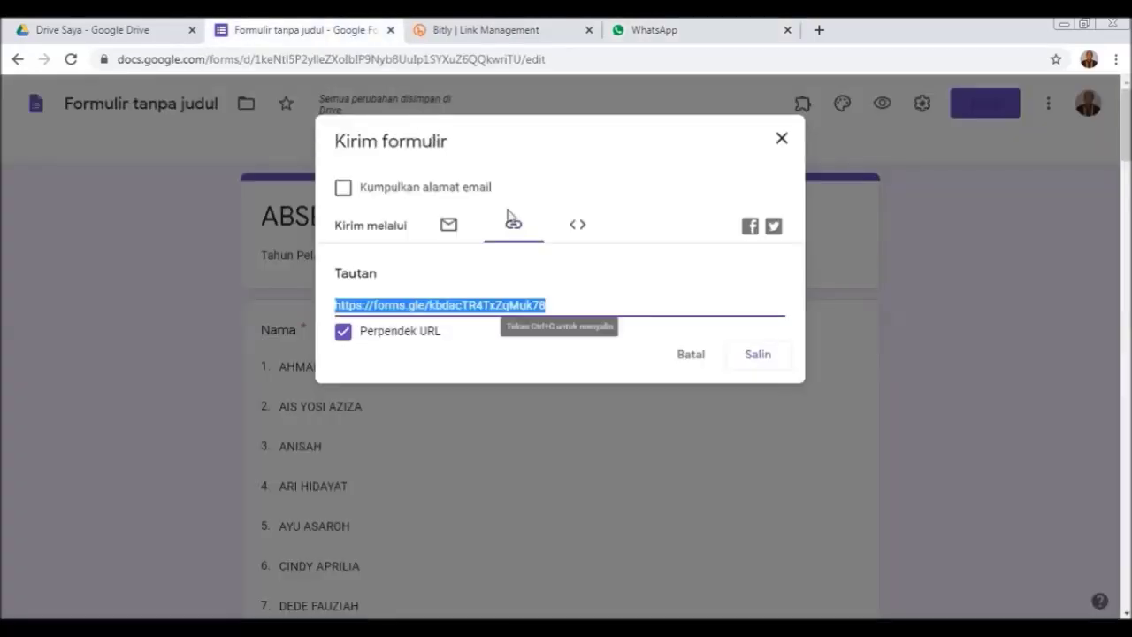
pyautogui.click(779, 142)
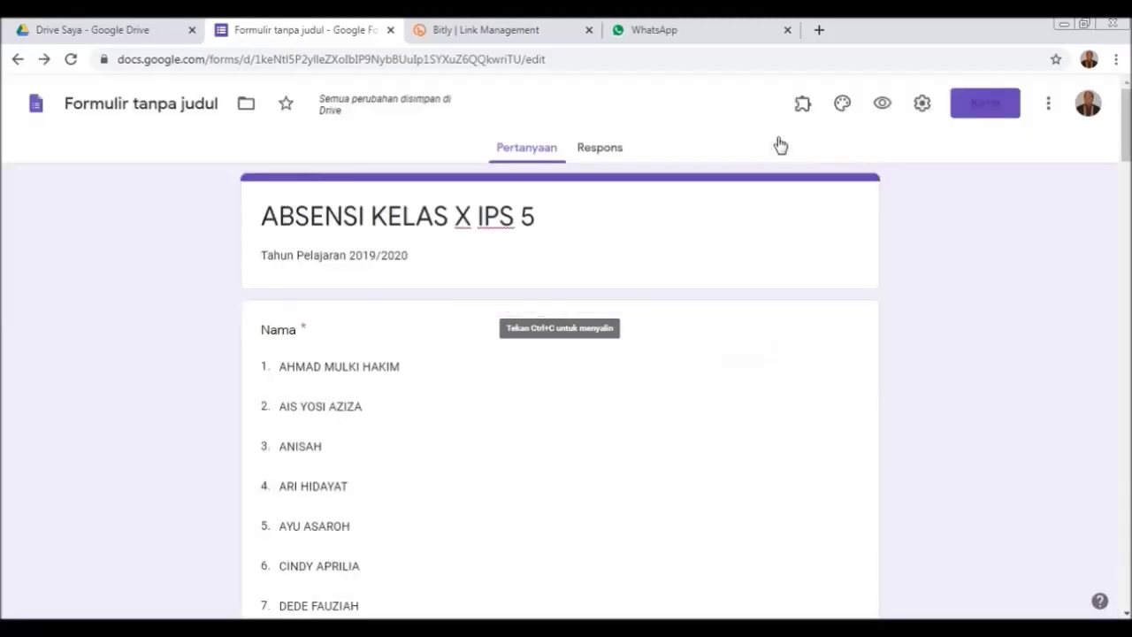
pyautogui.click(182, 106)
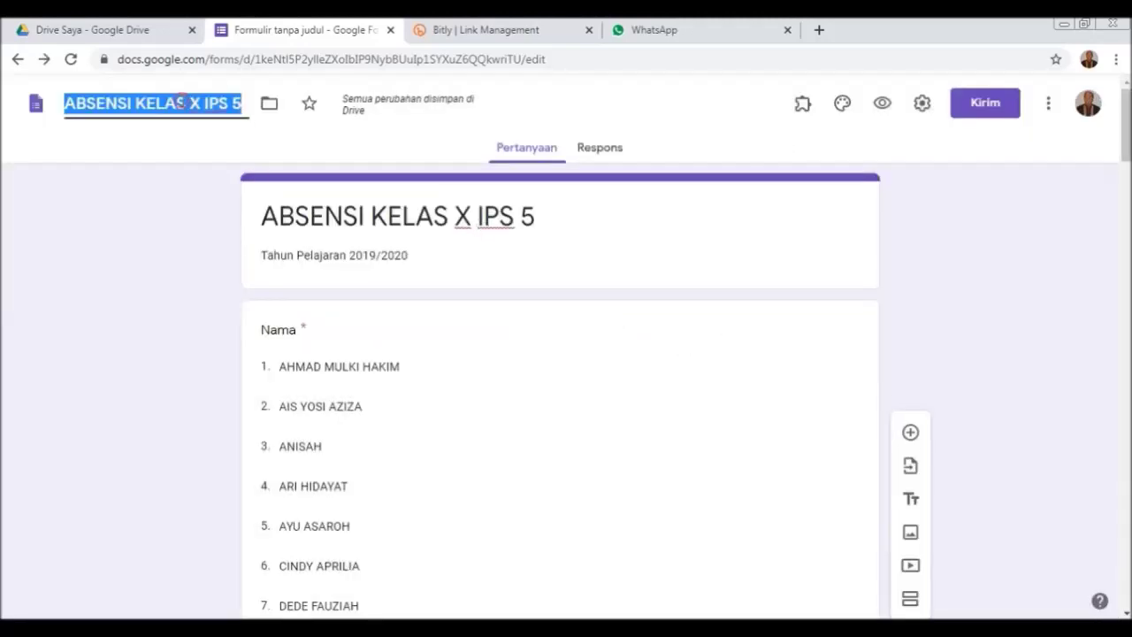
pyautogui.click(225, 242)
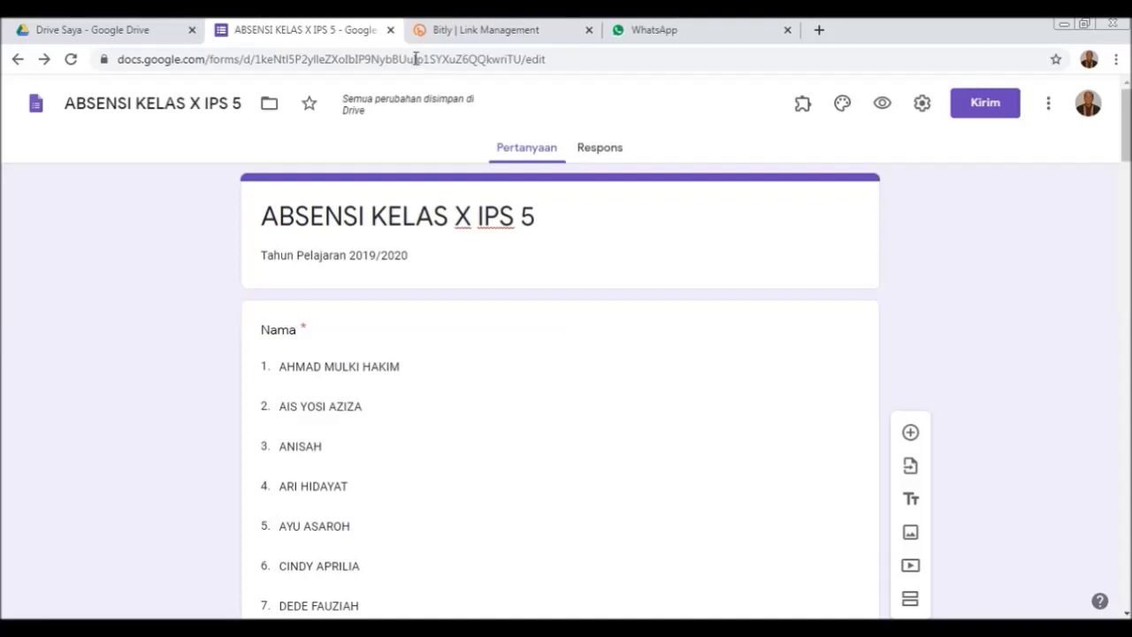
# Close the form, Bitly and WhatsApp tabs, leaving only Google Drive open.
pyautogui.click(391, 30)
pyautogui.click(391, 30)
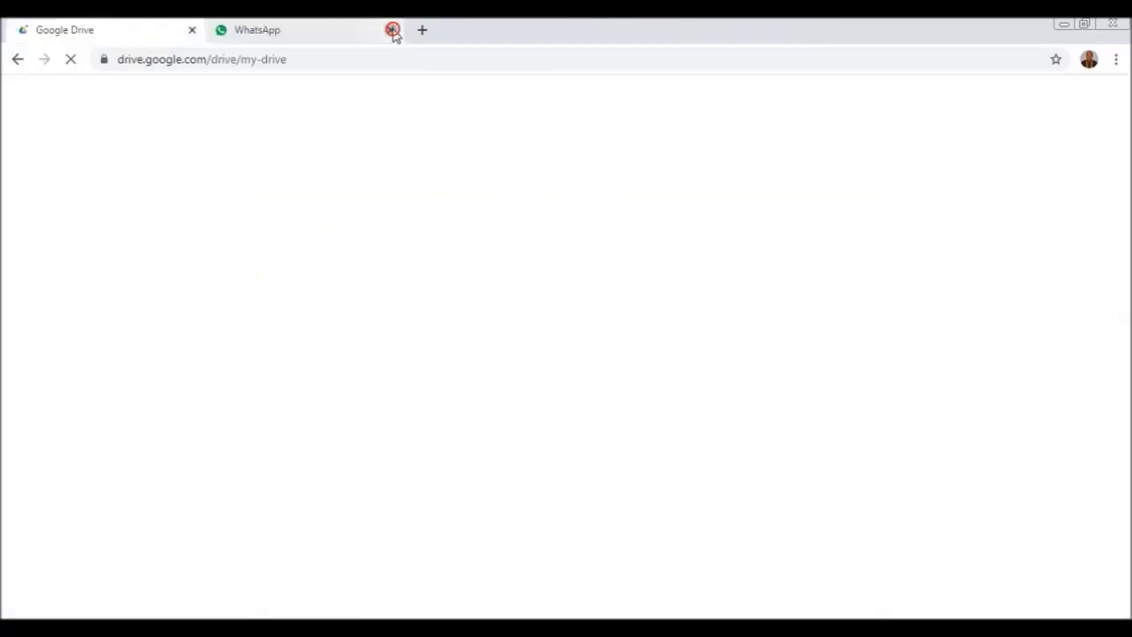
pyautogui.click(391, 30)
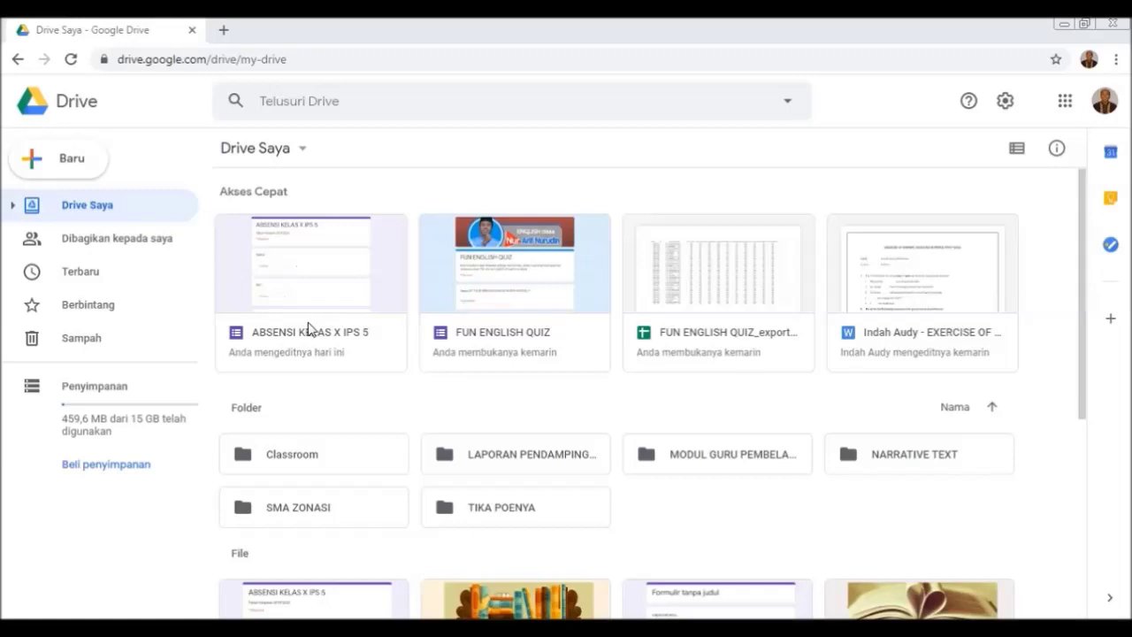
# Reopen the ABSENSI KELAS X IPS 5 form from Drive and review its response summary.
pyautogui.doubleClick(302, 293)
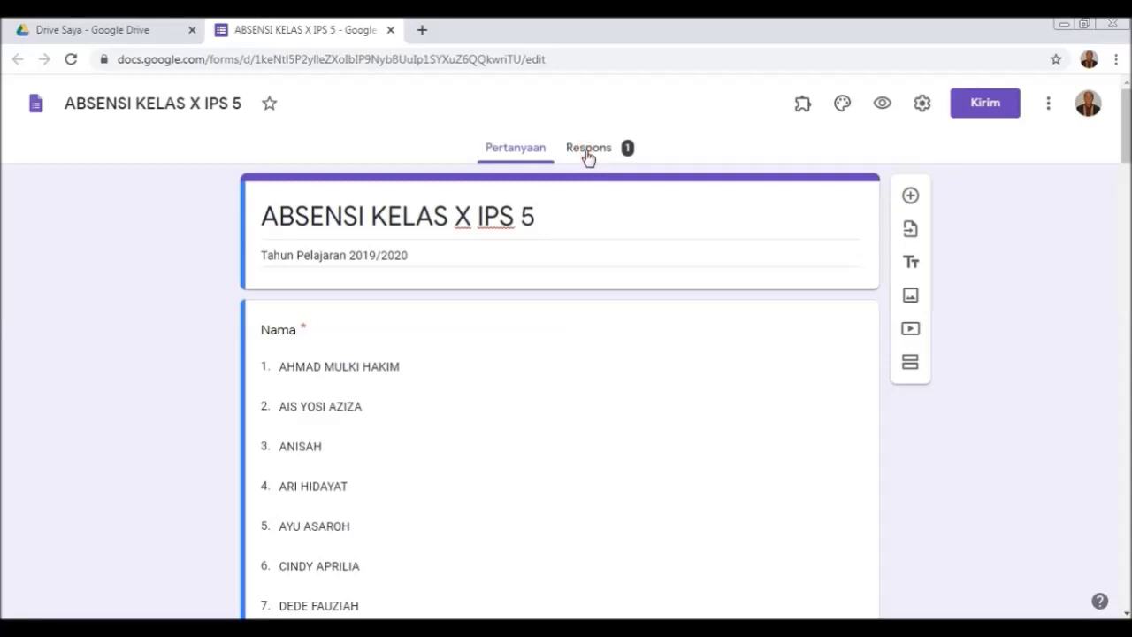
pyautogui.click(587, 152)
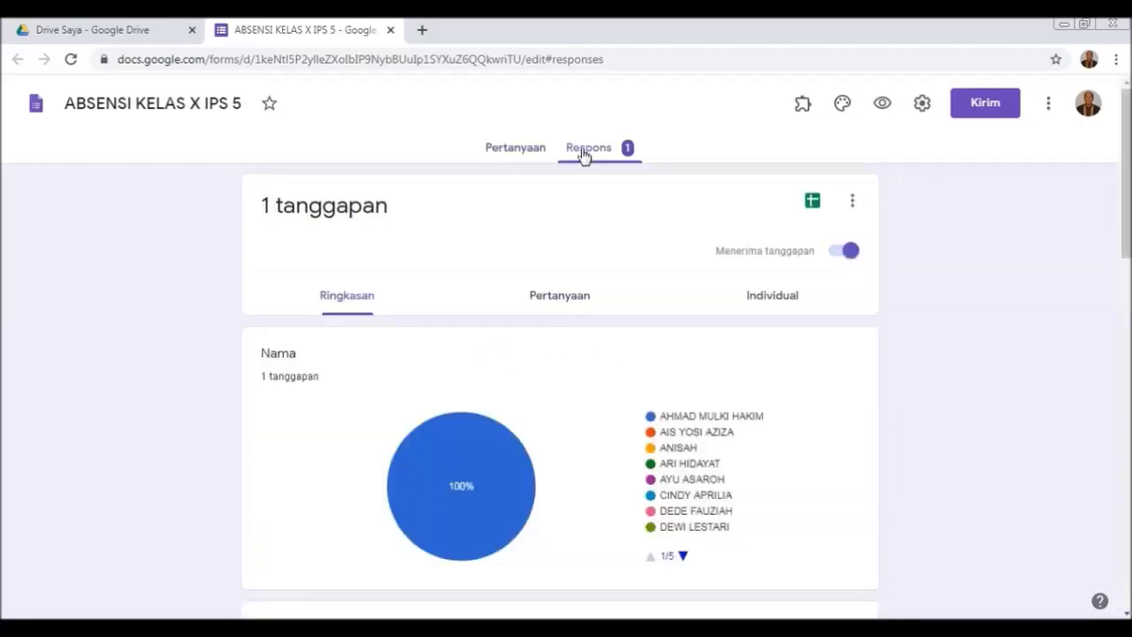
pyautogui.moveTo(1125, 190); pyautogui.dragTo(1127, 118)
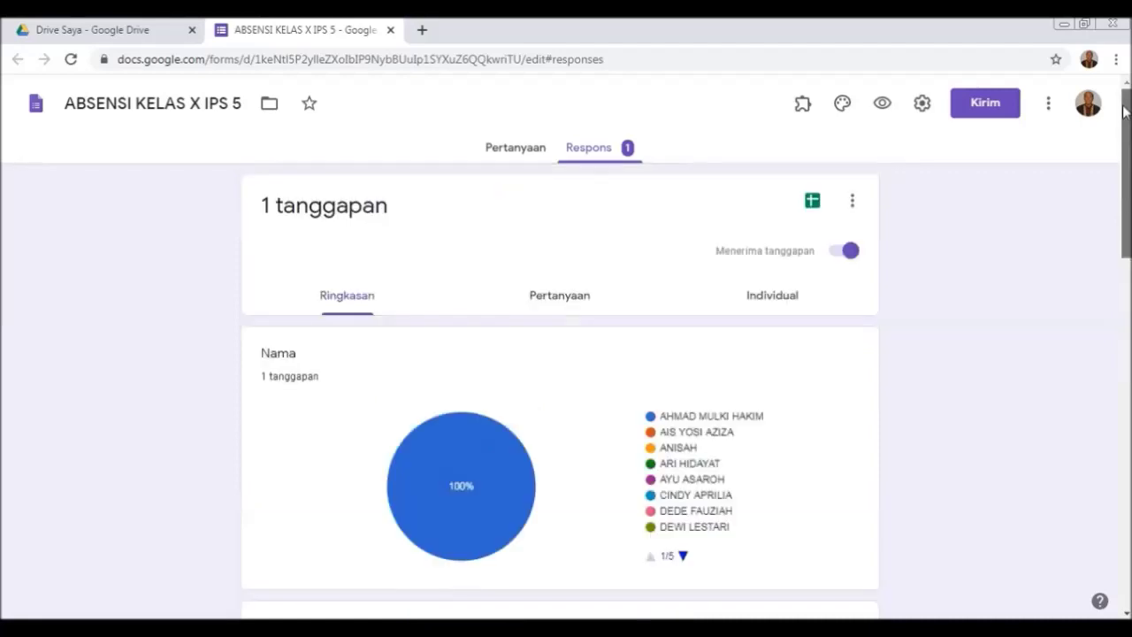
# Download the form responses as a CSV file and open the downloaded archive.
pyautogui.click(851, 209)
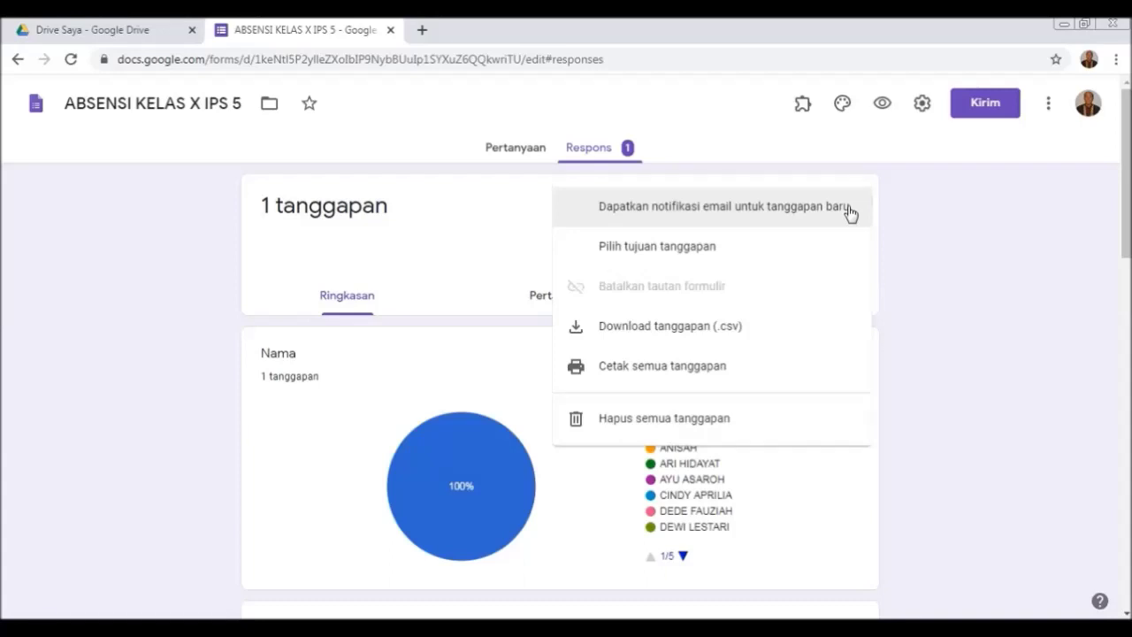
pyautogui.click(746, 329)
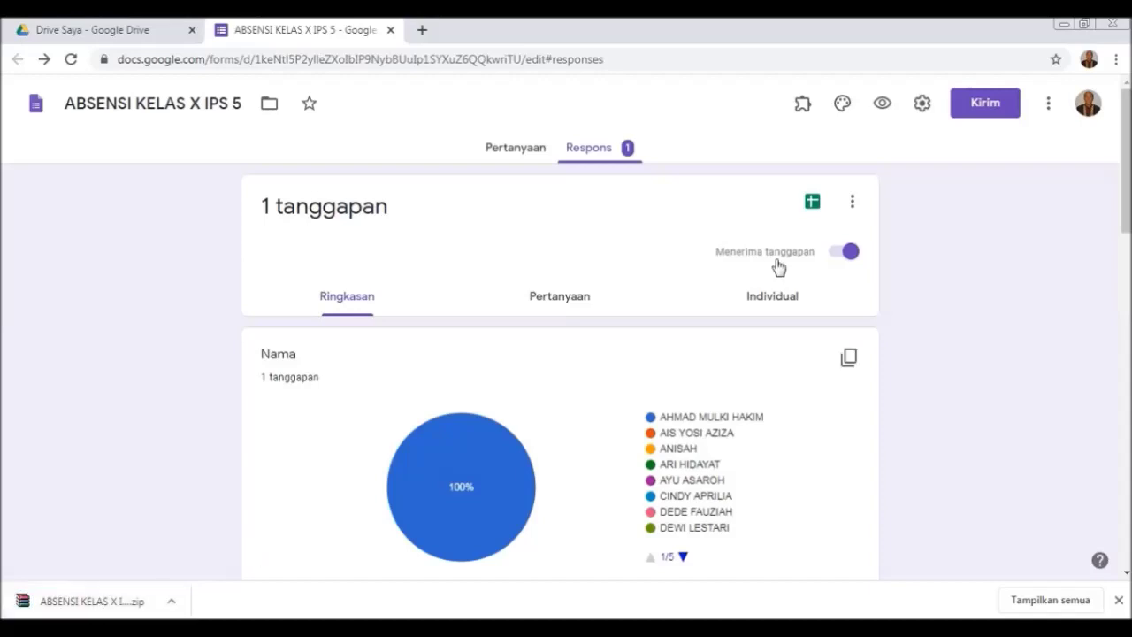
pyautogui.click(854, 209)
pyautogui.click(99, 604)
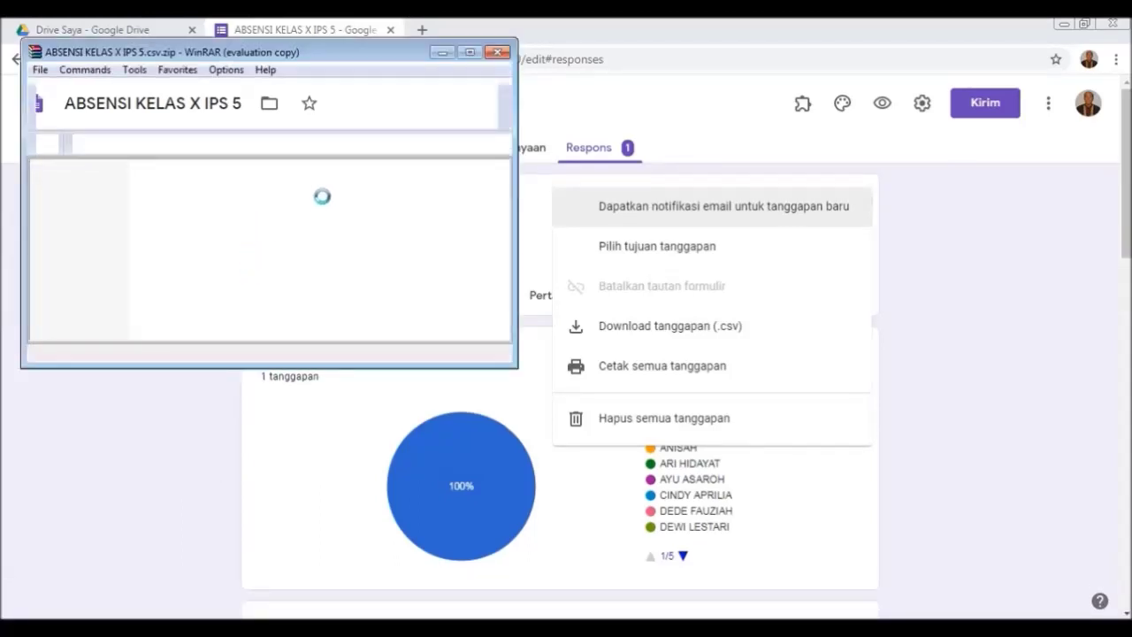
# Widen the TANGGAL ABSENSI column in the Excel attendance sheet and look through the name column down to row 12.
pyautogui.moveTo(588, 160); pyautogui.dragTo(644, 163)
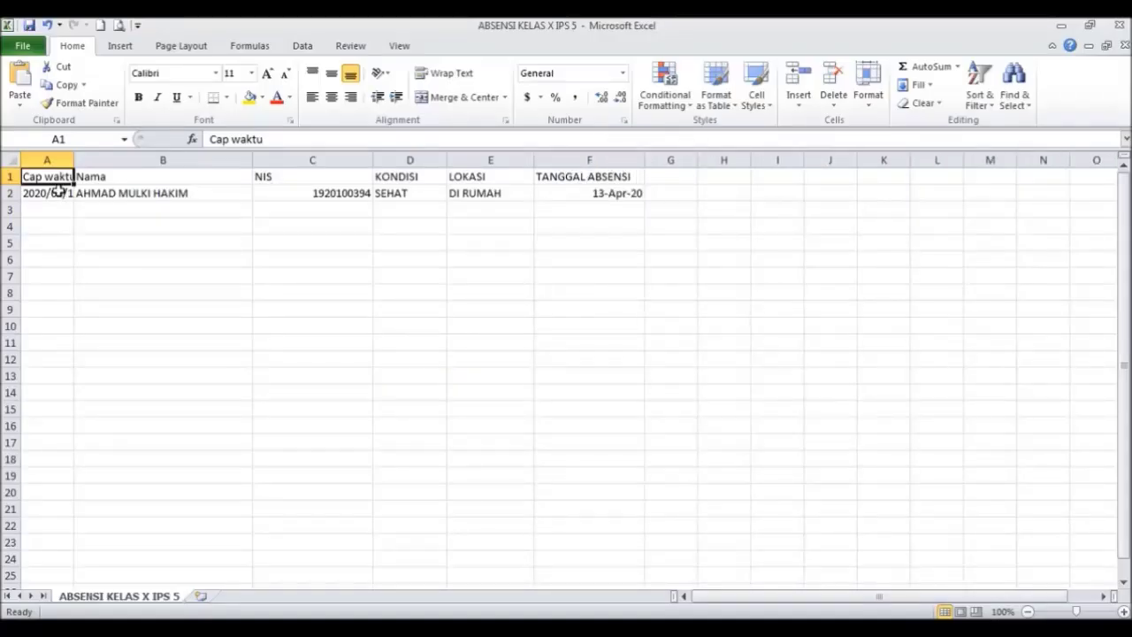
pyautogui.click(99, 193)
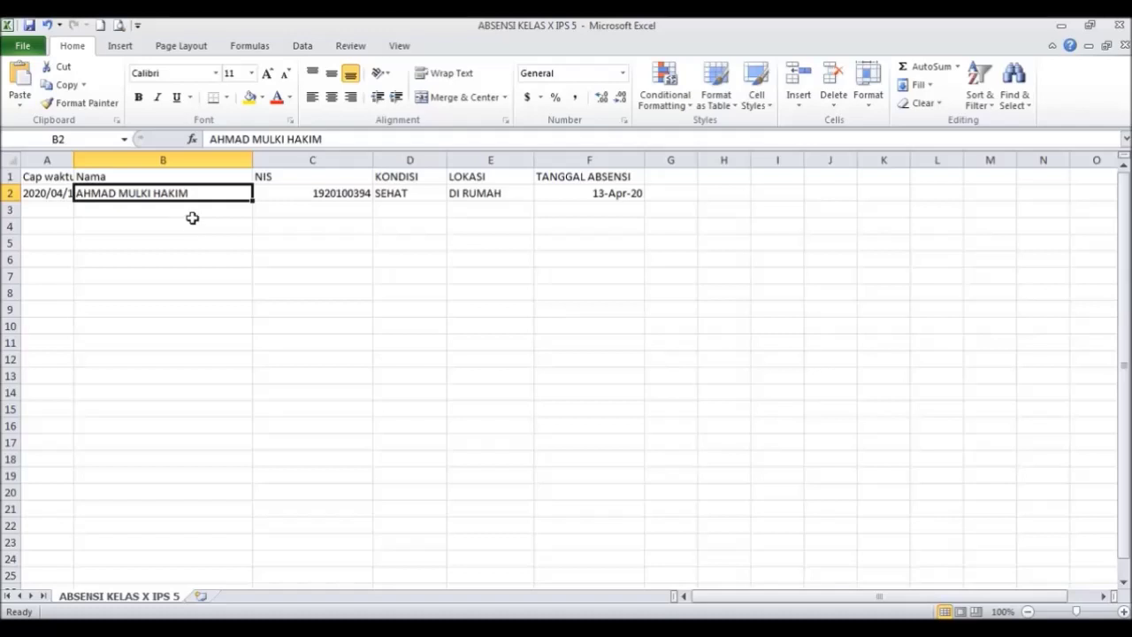
pyautogui.press('Down')
pyautogui.press('Down')
pyautogui.press('Down')
pyautogui.press('Down')
pyautogui.press('Down')
pyautogui.press('Down')
pyautogui.press('Down')
pyautogui.press('Down')
pyautogui.press('Down')
pyautogui.press('Down')
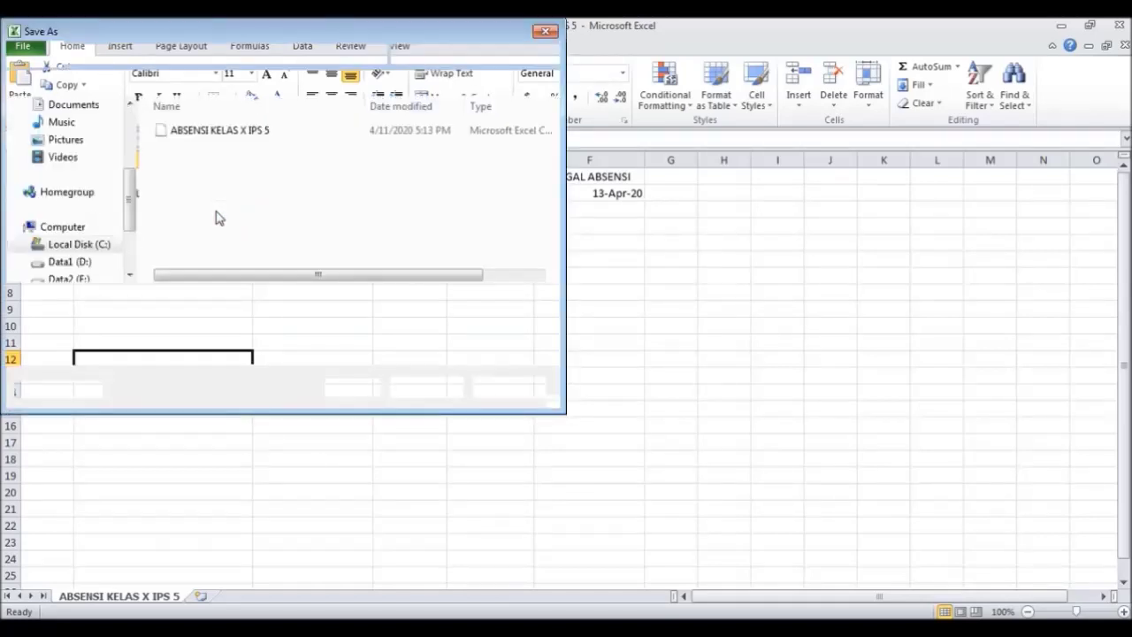
pyautogui.click(433, 330)
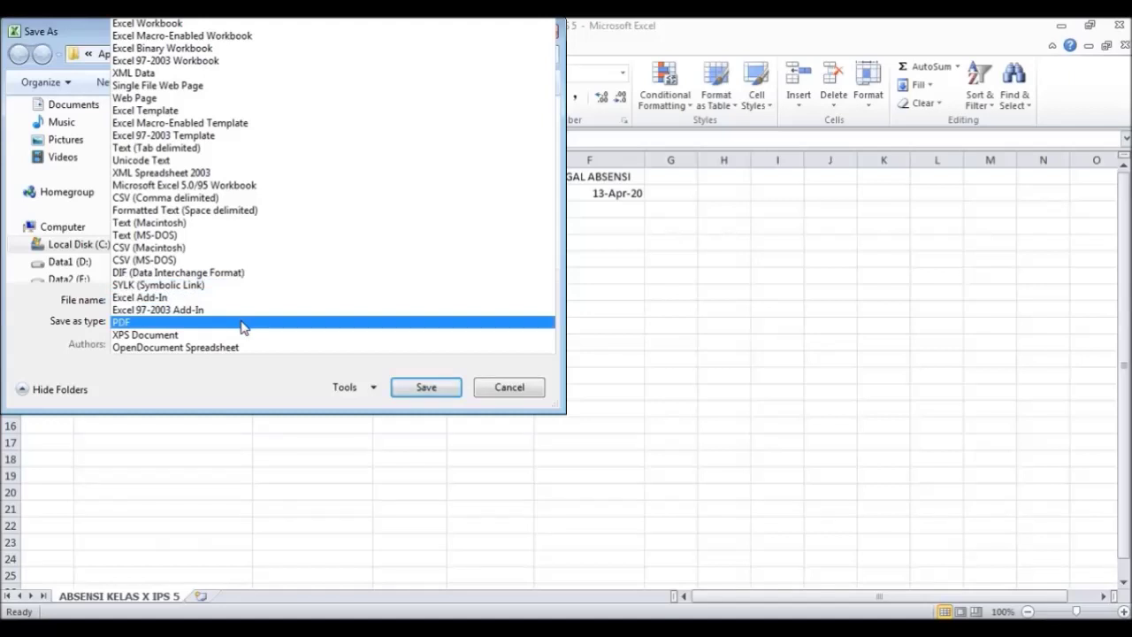
pyautogui.click(510, 393)
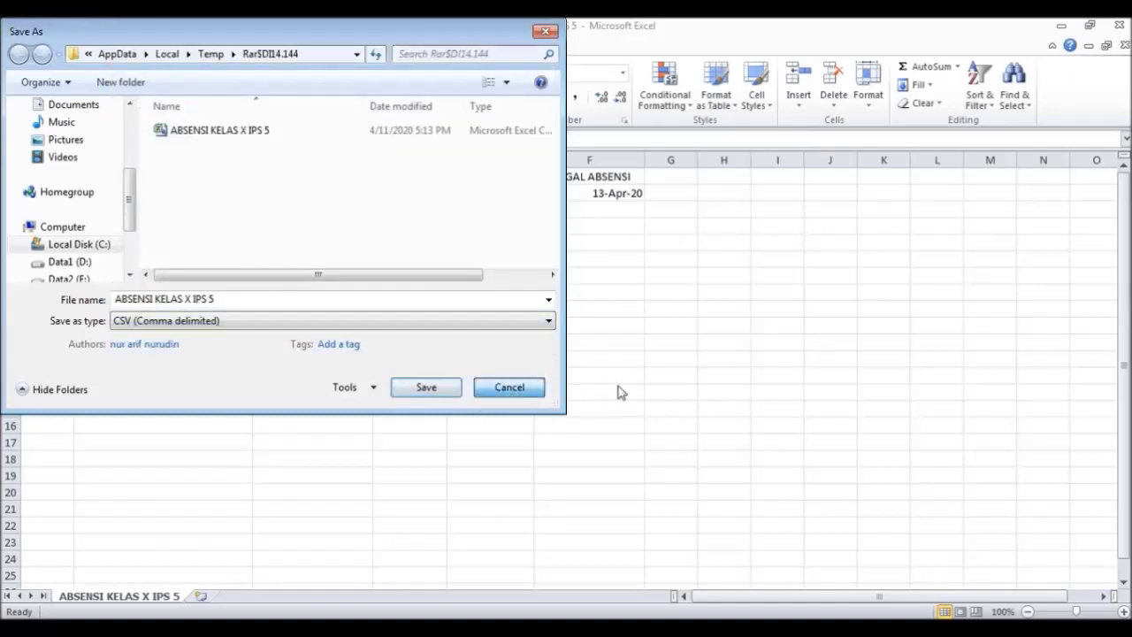
pyautogui.press('Escape')
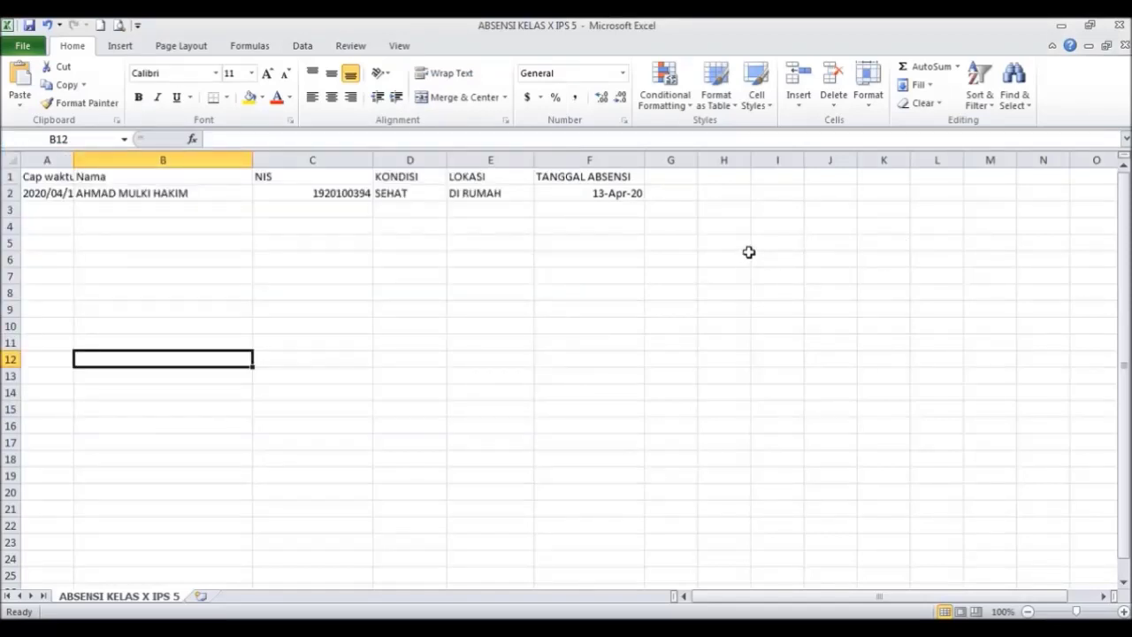
# Close the attendance workbook in Excel.
pyautogui.click(1120, 24)
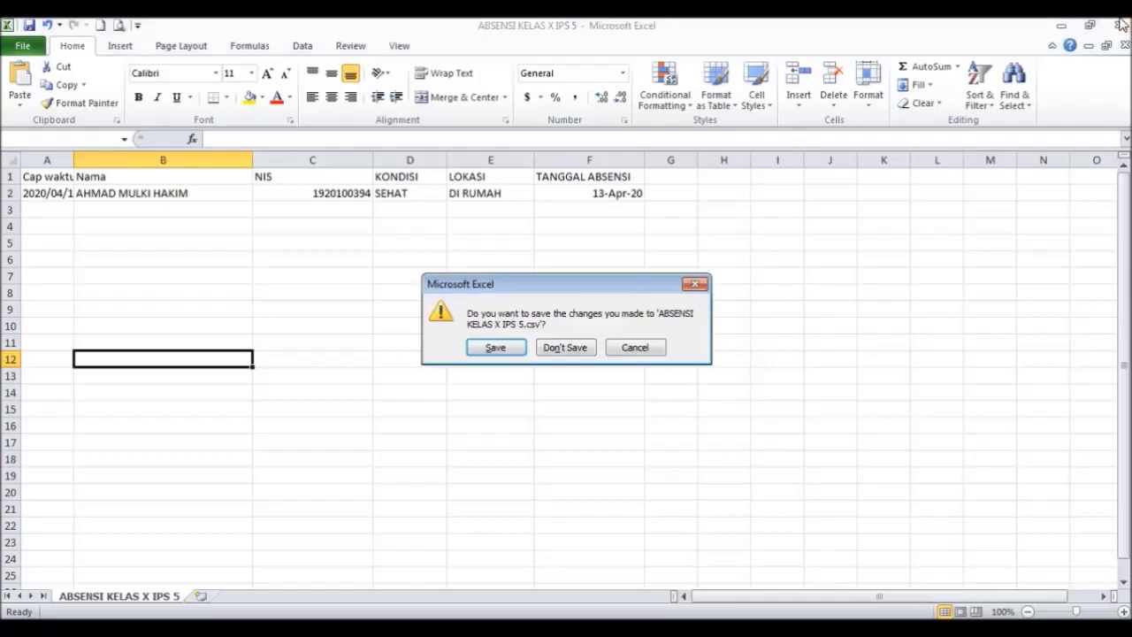